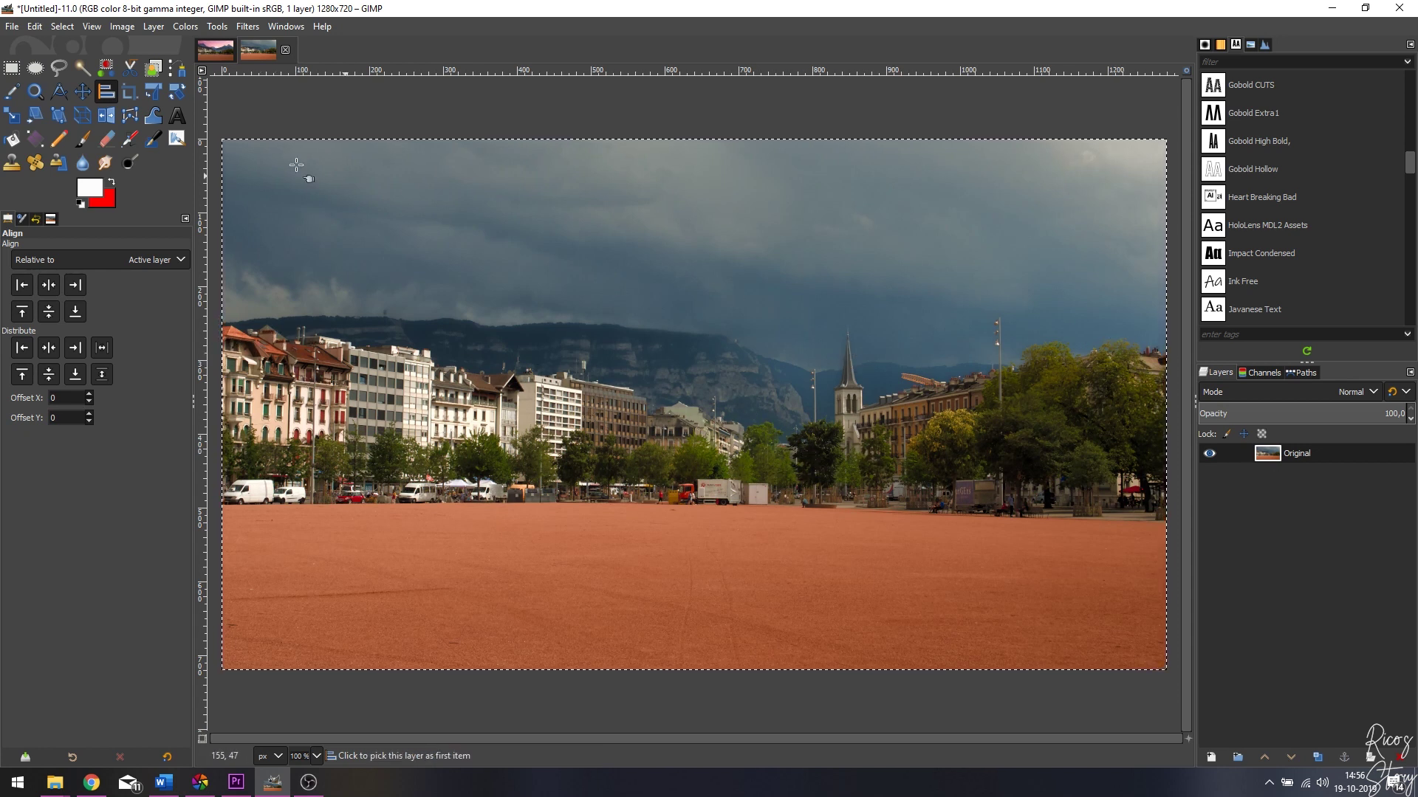
# Activate the Paths tool and try placing two anchors on the orange roofs at the photo's left side.
pyautogui.click(178, 69)
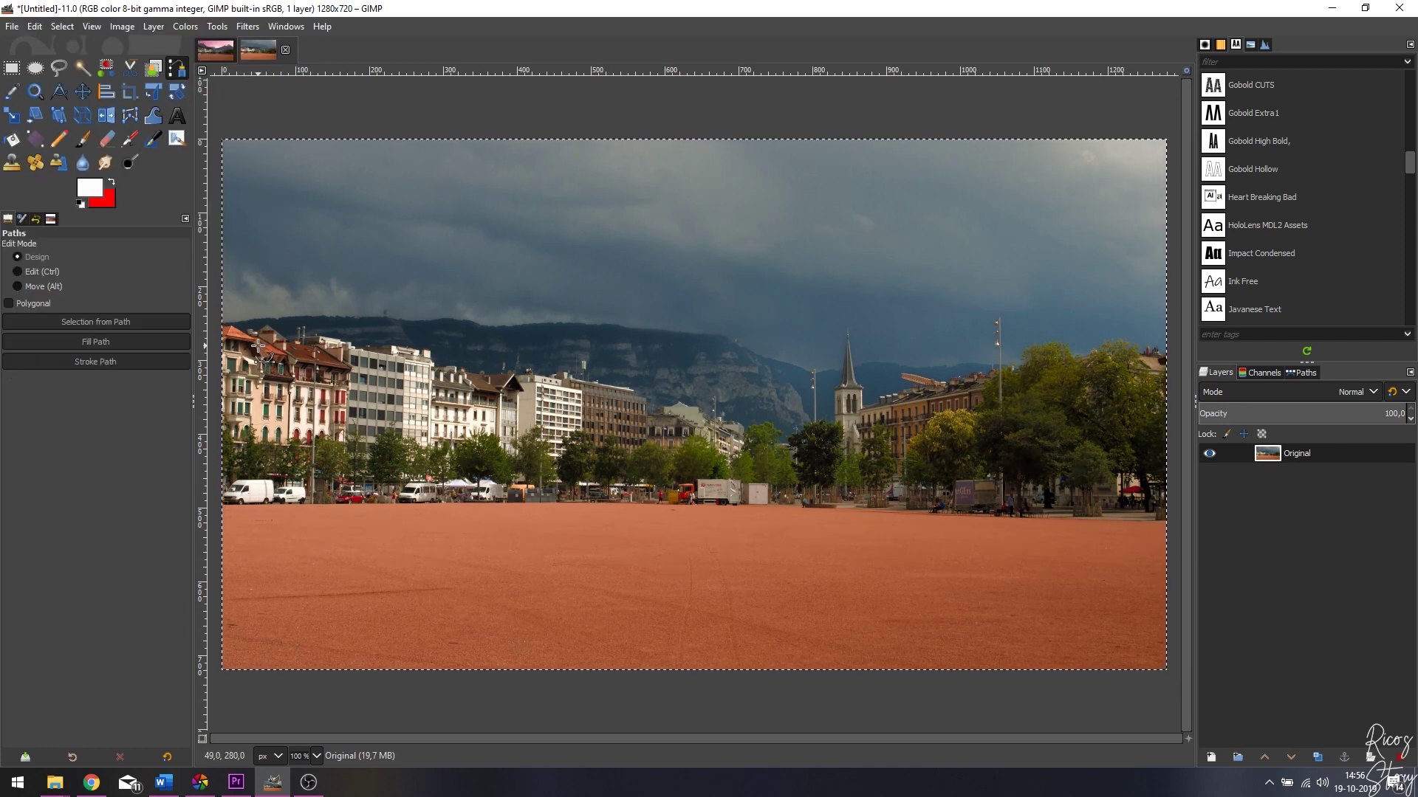
pyautogui.press('ctrl')
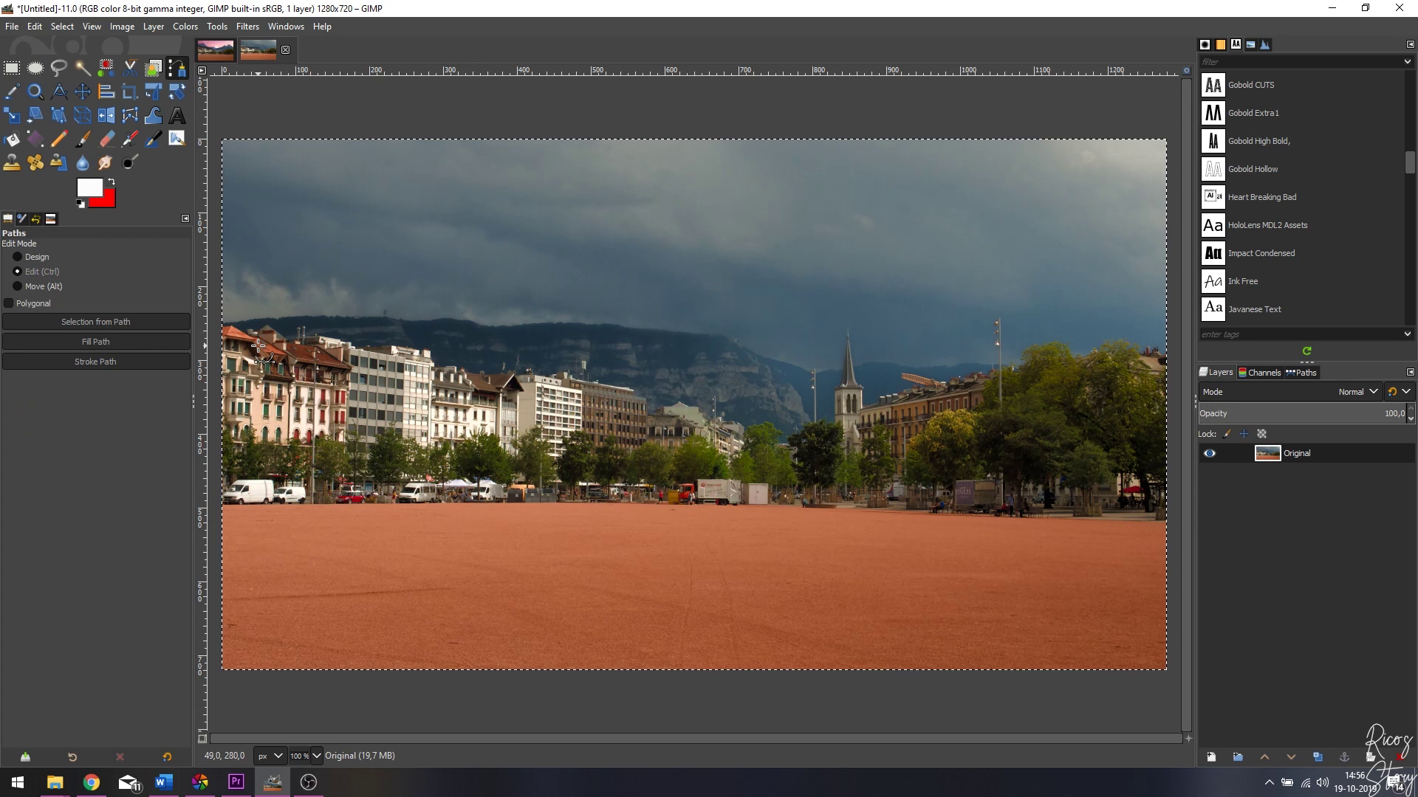
pyautogui.scroll(5, 257, 347)
pyautogui.click(275, 319)
pyautogui.click(462, 361)
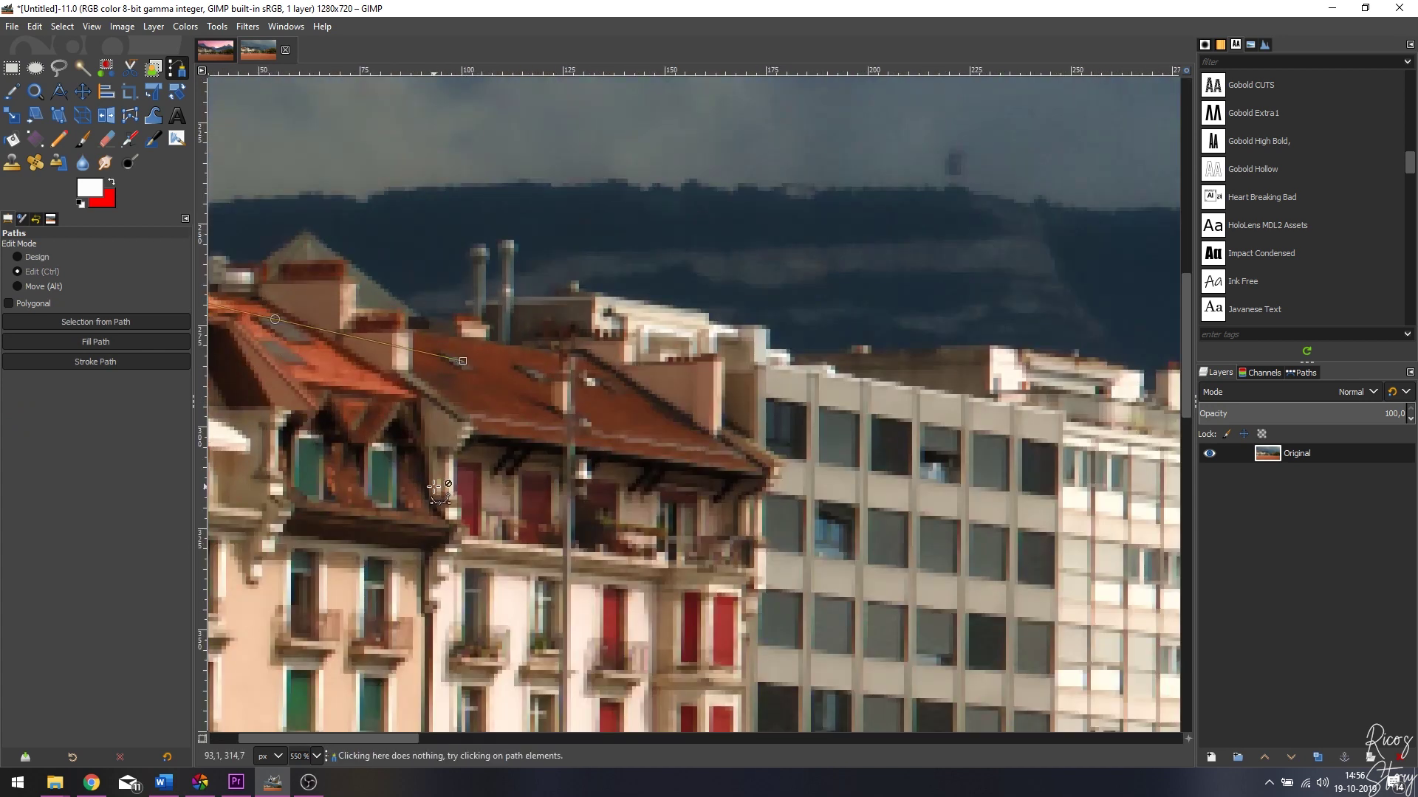
# Start a path just outside the photo's left edge and trace it along the first orange roof down to the notch beside it.
pyautogui.hscroll(-2, 470, 362)
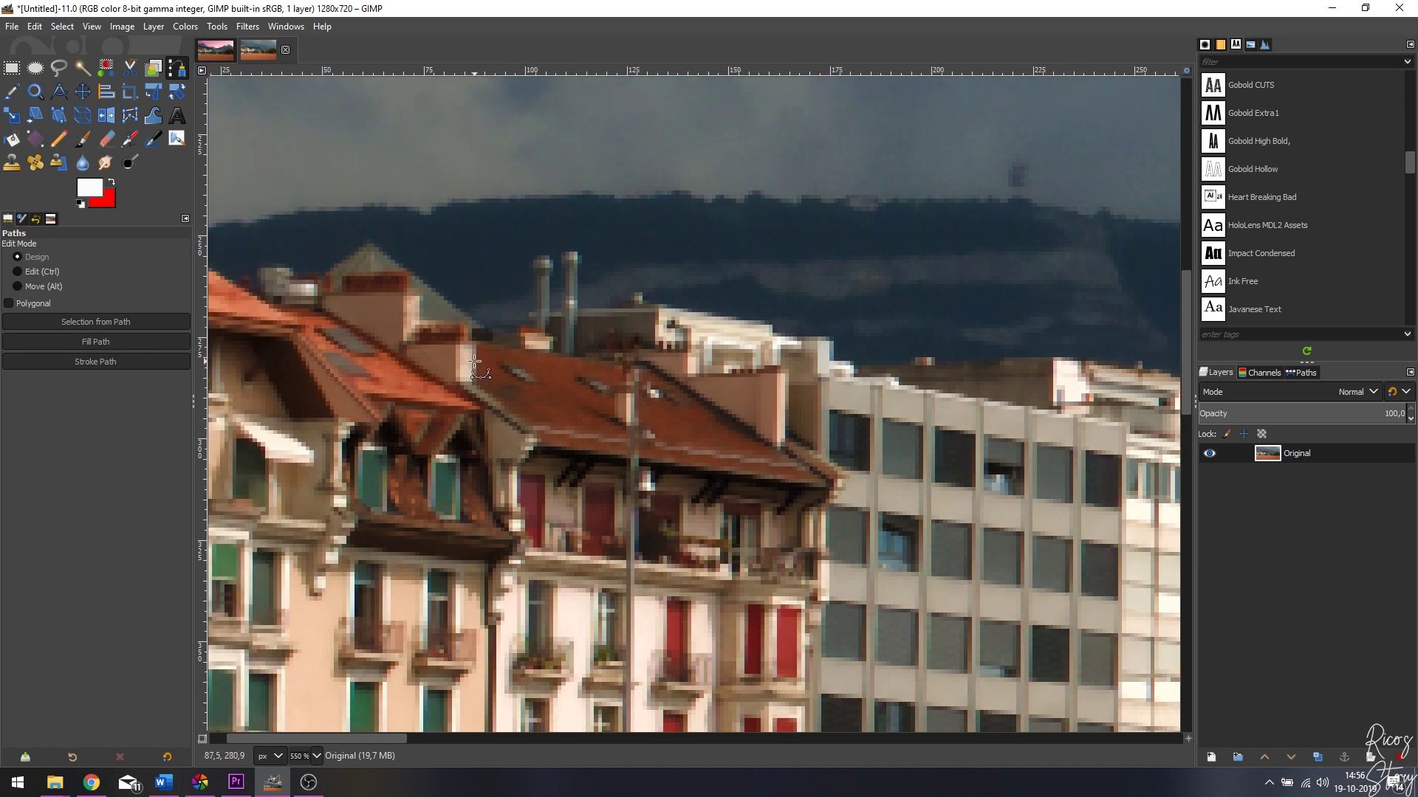
pyautogui.moveTo(475, 357); pyautogui.dragTo(867, 533)
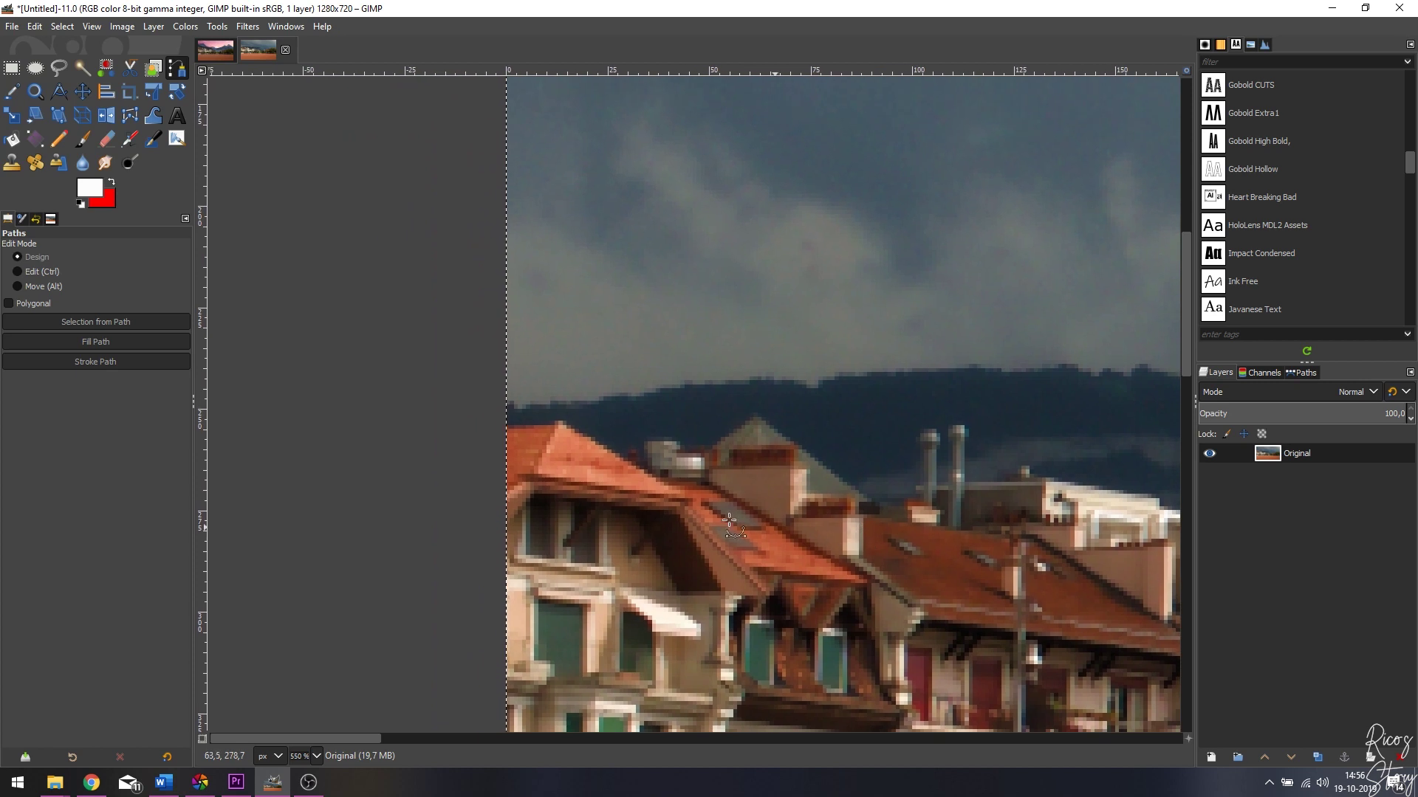
pyautogui.click(460, 429)
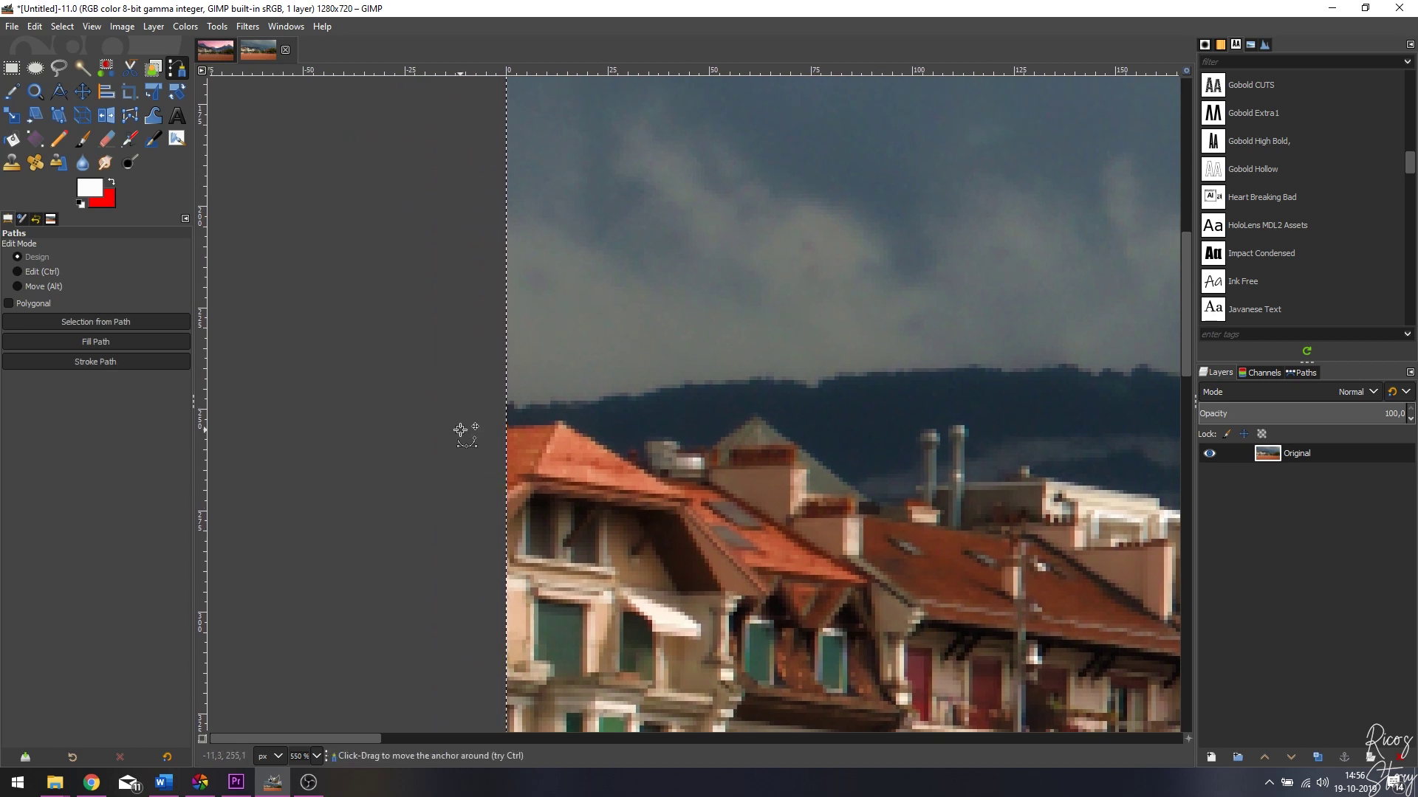
pyautogui.click(511, 426)
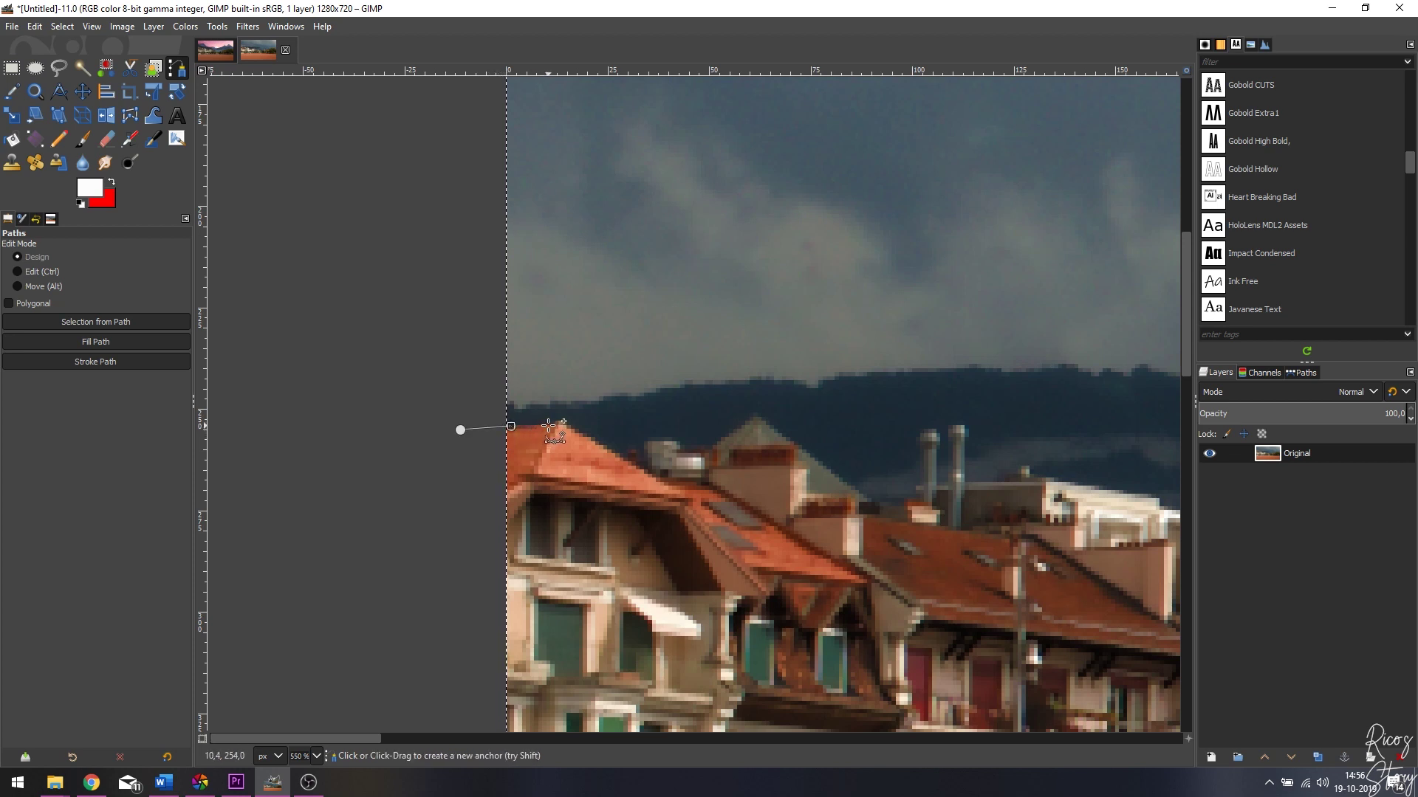
pyautogui.click(562, 421)
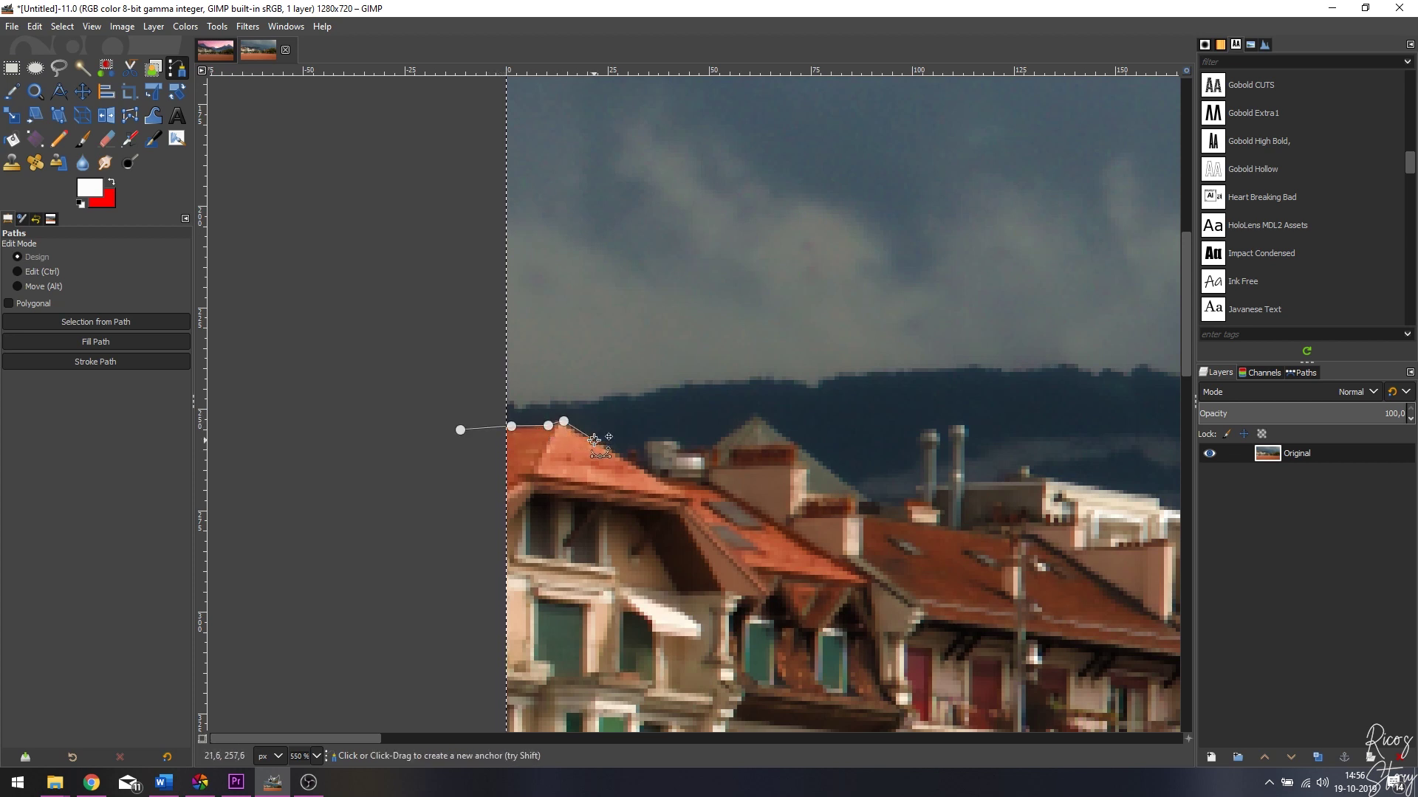
pyautogui.click(594, 440)
pyautogui.keyDown('ctrl'); pyautogui.scroll(6, 622, 452); pyautogui.keyUp('ctrl')
pyautogui.click(647, 410)
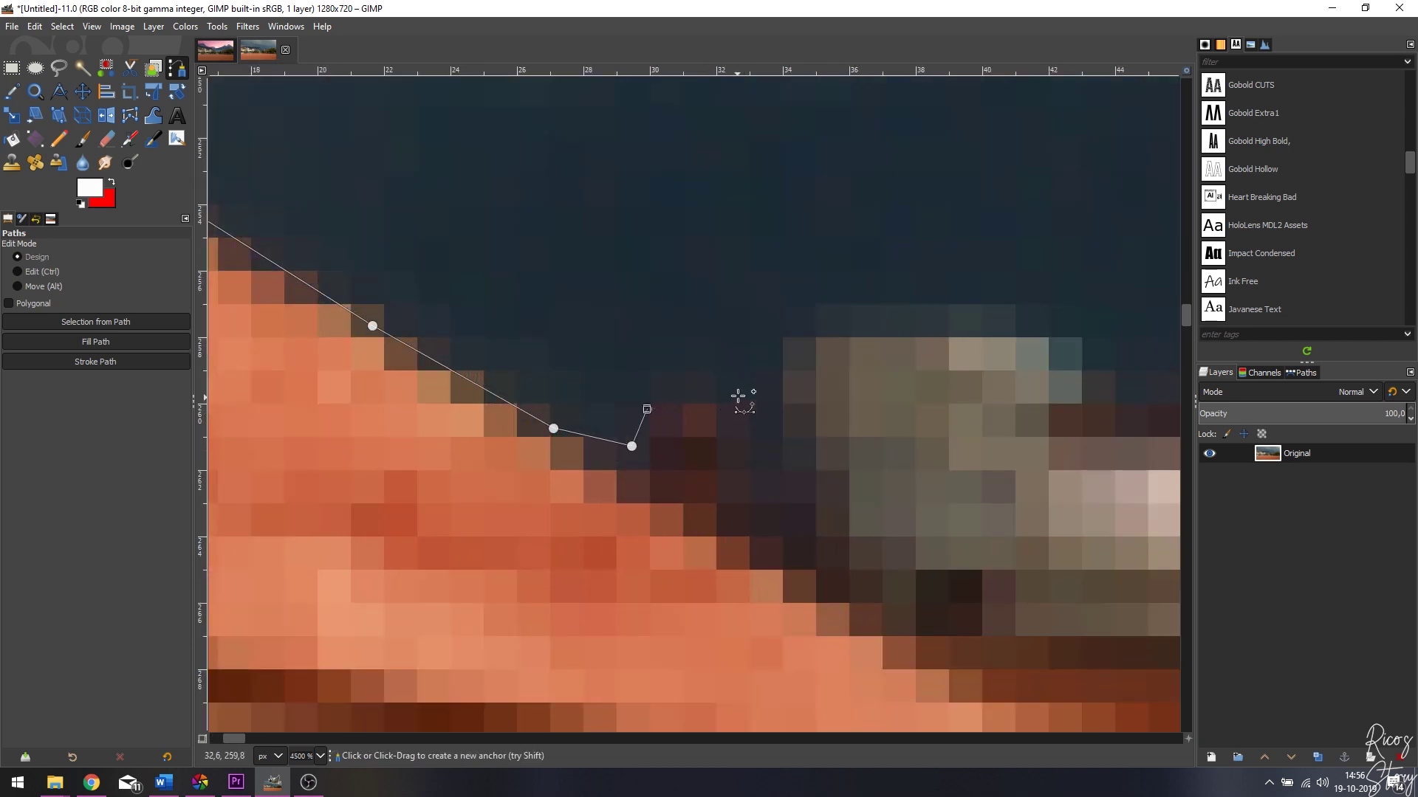
# Continue the path up and over the grey chimney next to the first orange roof.
pyautogui.keyDown('ctrl'); pyautogui.scroll(-3, 517, 472); pyautogui.keyUp('ctrl')
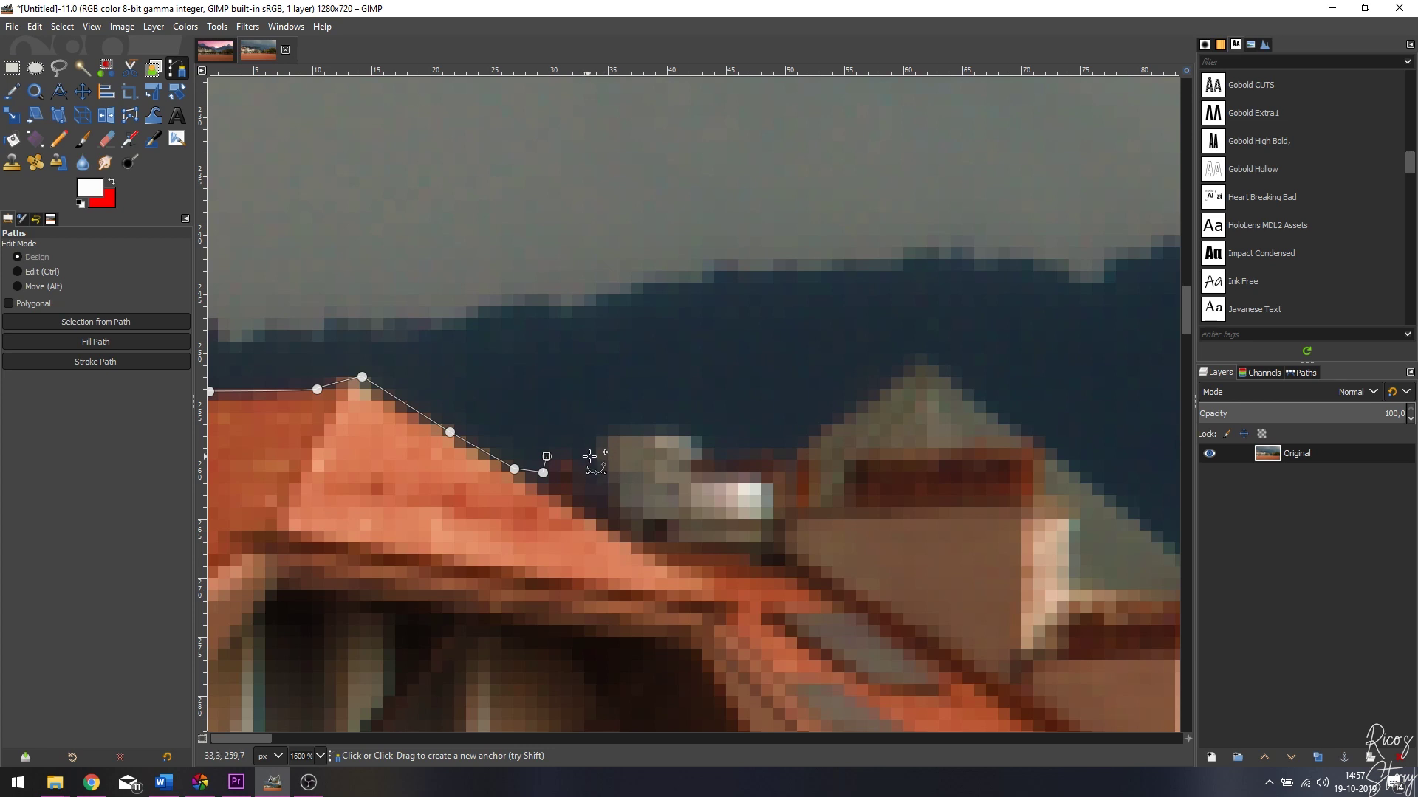
pyautogui.click(605, 427)
pyautogui.click(683, 428)
pyautogui.click(706, 455)
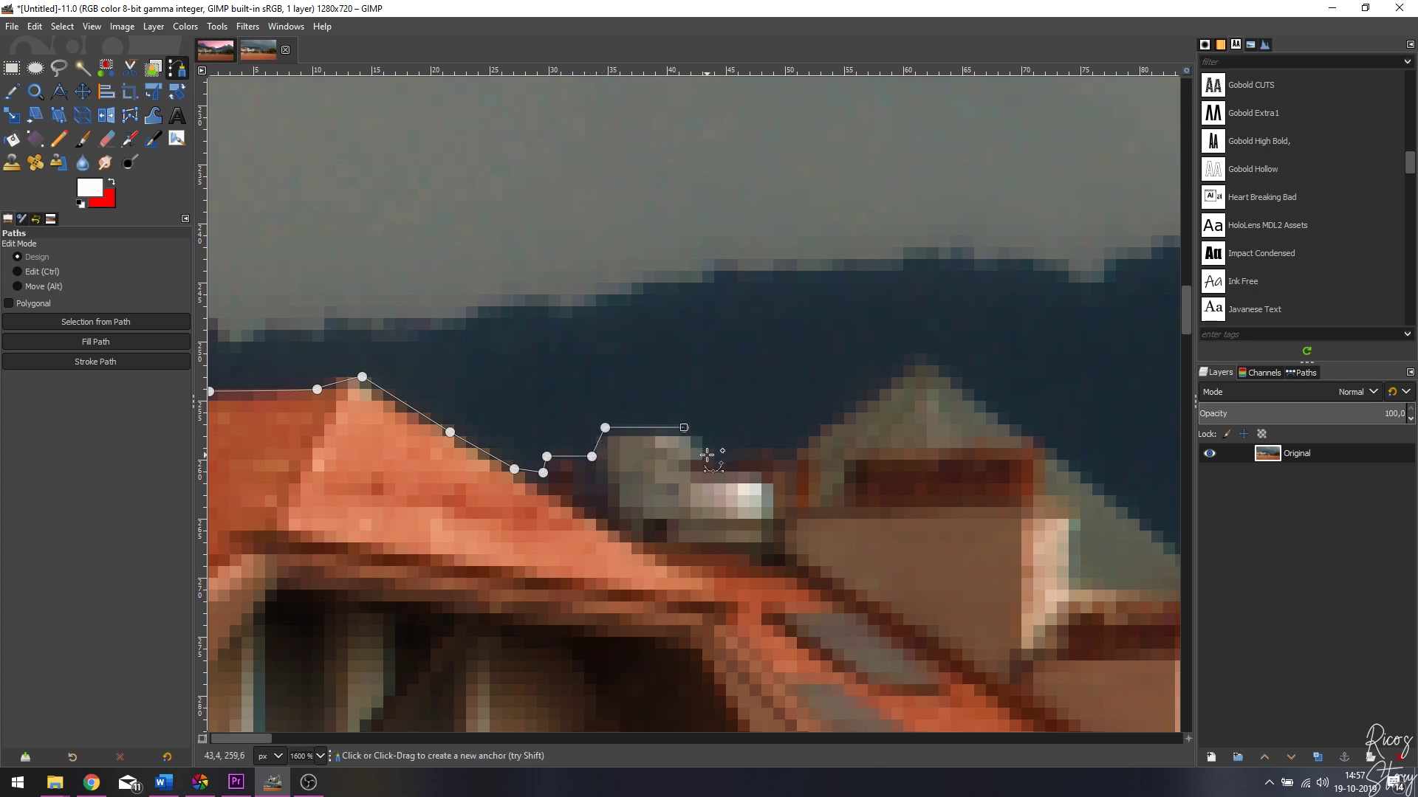
# Extend the skyline path down outside the photo's right edge and back beneath it to the lower-left corner.
pyautogui.keyDown('ctrl'); pyautogui.scroll(-8, 768, 454); pyautogui.keyUp('ctrl')
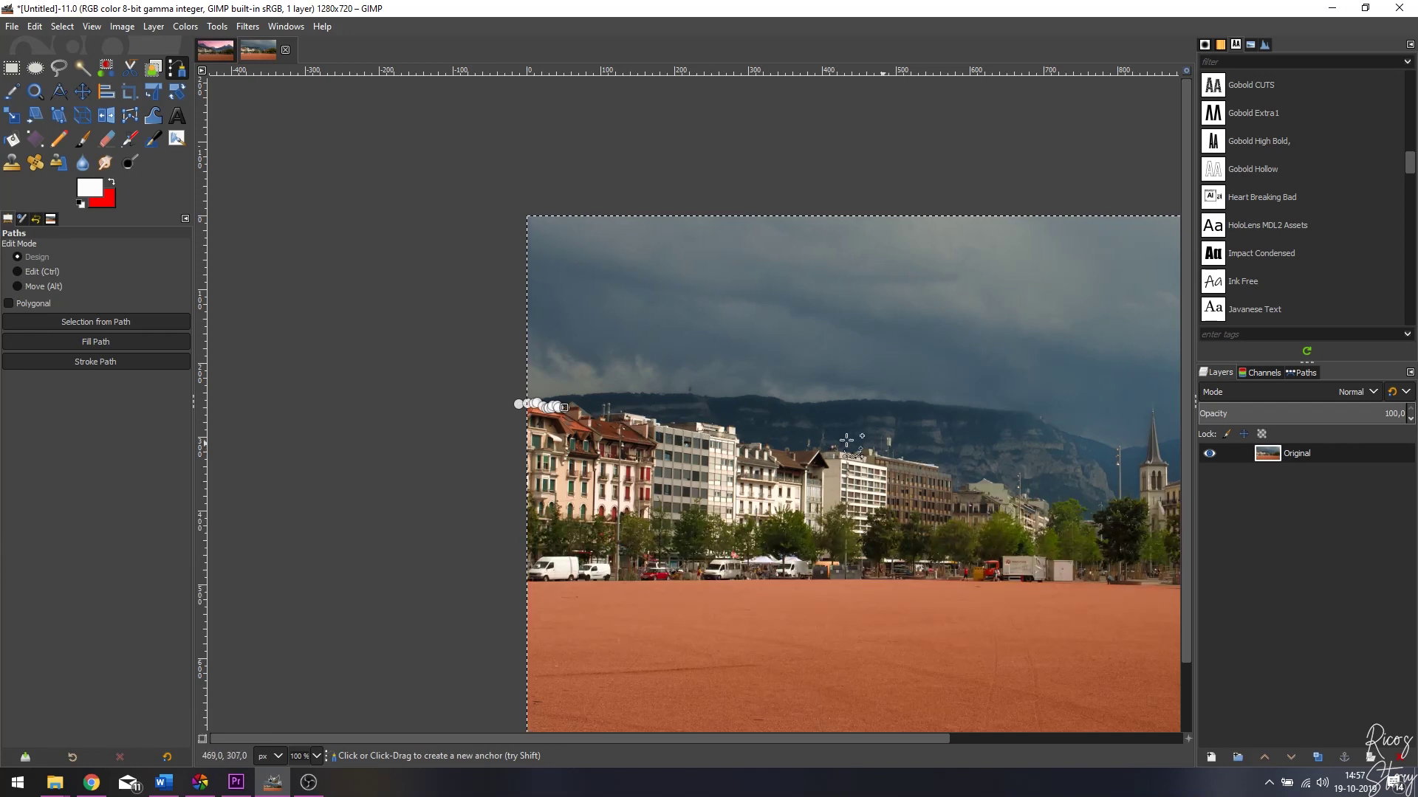
pyautogui.keyDown('ctrl'); pyautogui.scroll(7, 847, 441); pyautogui.keyUp('ctrl')
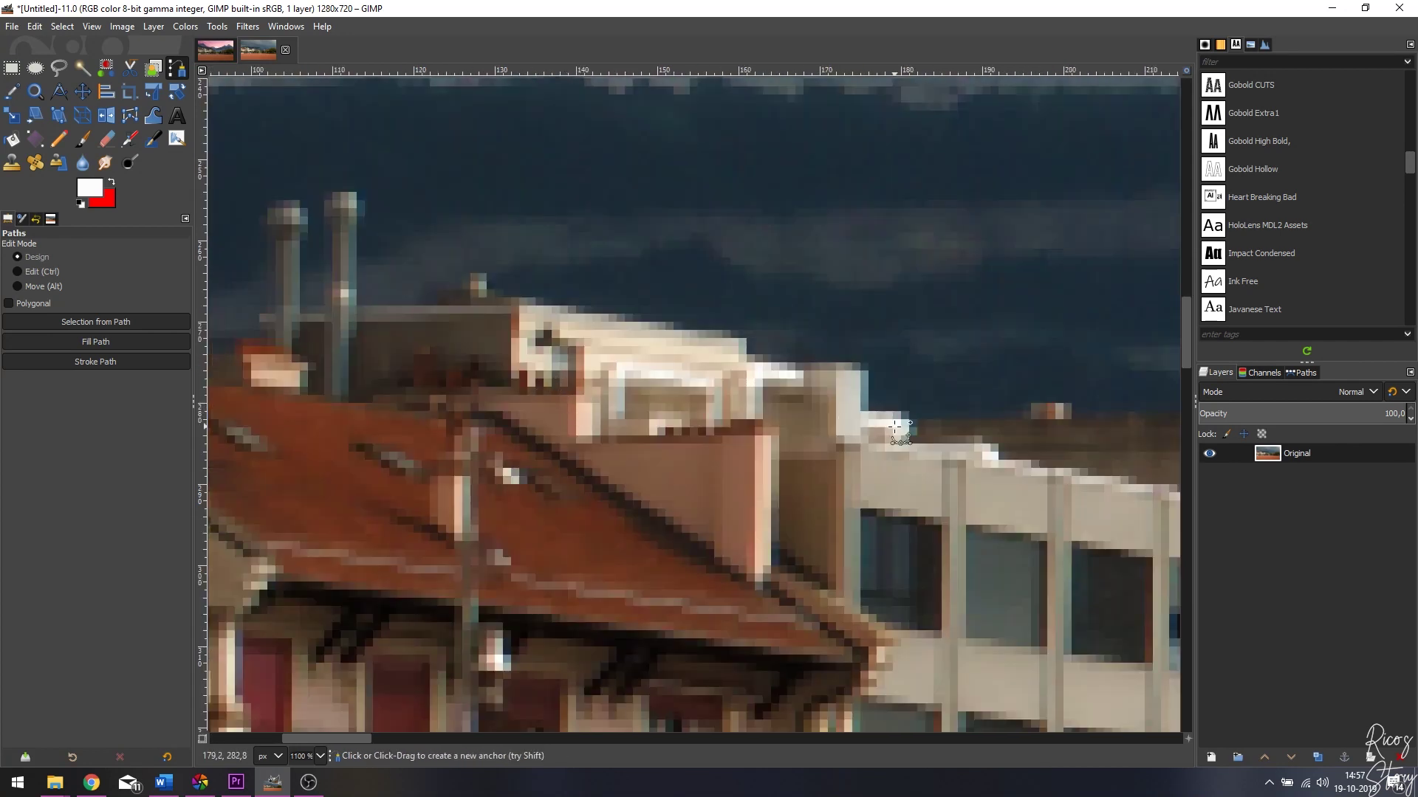
pyautogui.hscroll(10, 895, 427)
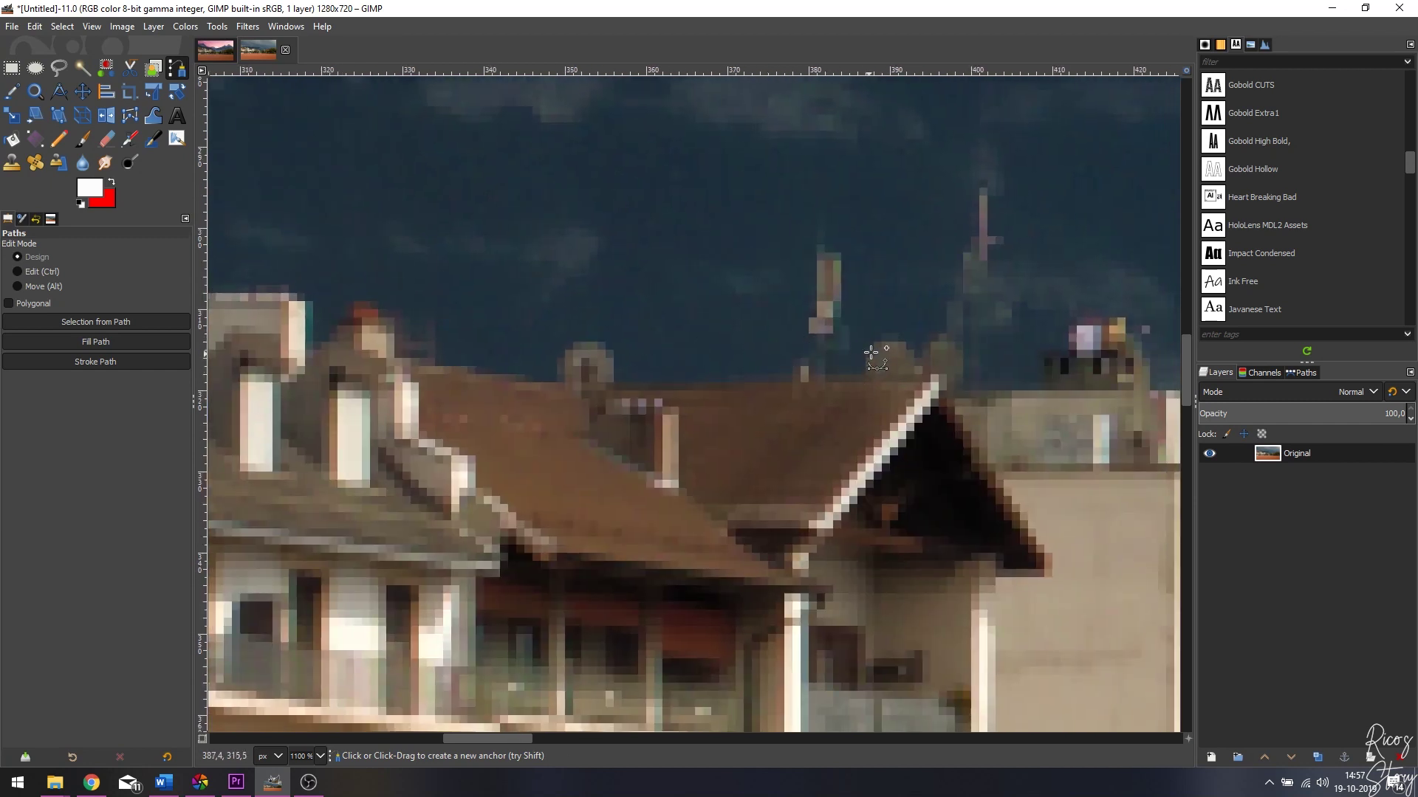
pyautogui.scroll(-8, 935, 323)
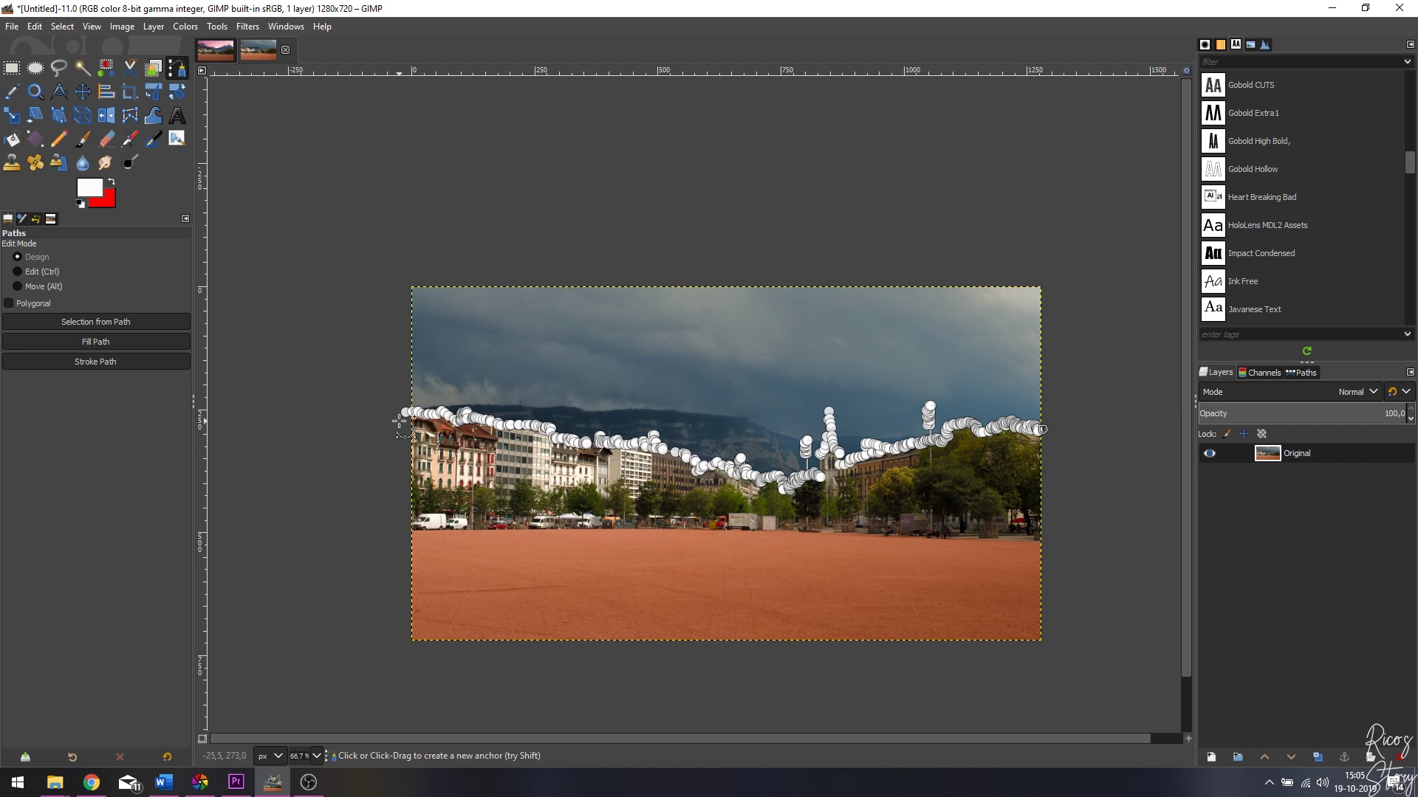
pyautogui.click(1064, 470)
pyautogui.click(1069, 525)
pyautogui.click(1075, 614)
pyautogui.click(1054, 682)
pyautogui.click(856, 672)
pyautogui.click(691, 677)
pyautogui.click(559, 678)
pyautogui.click(451, 677)
pyautogui.click(397, 652)
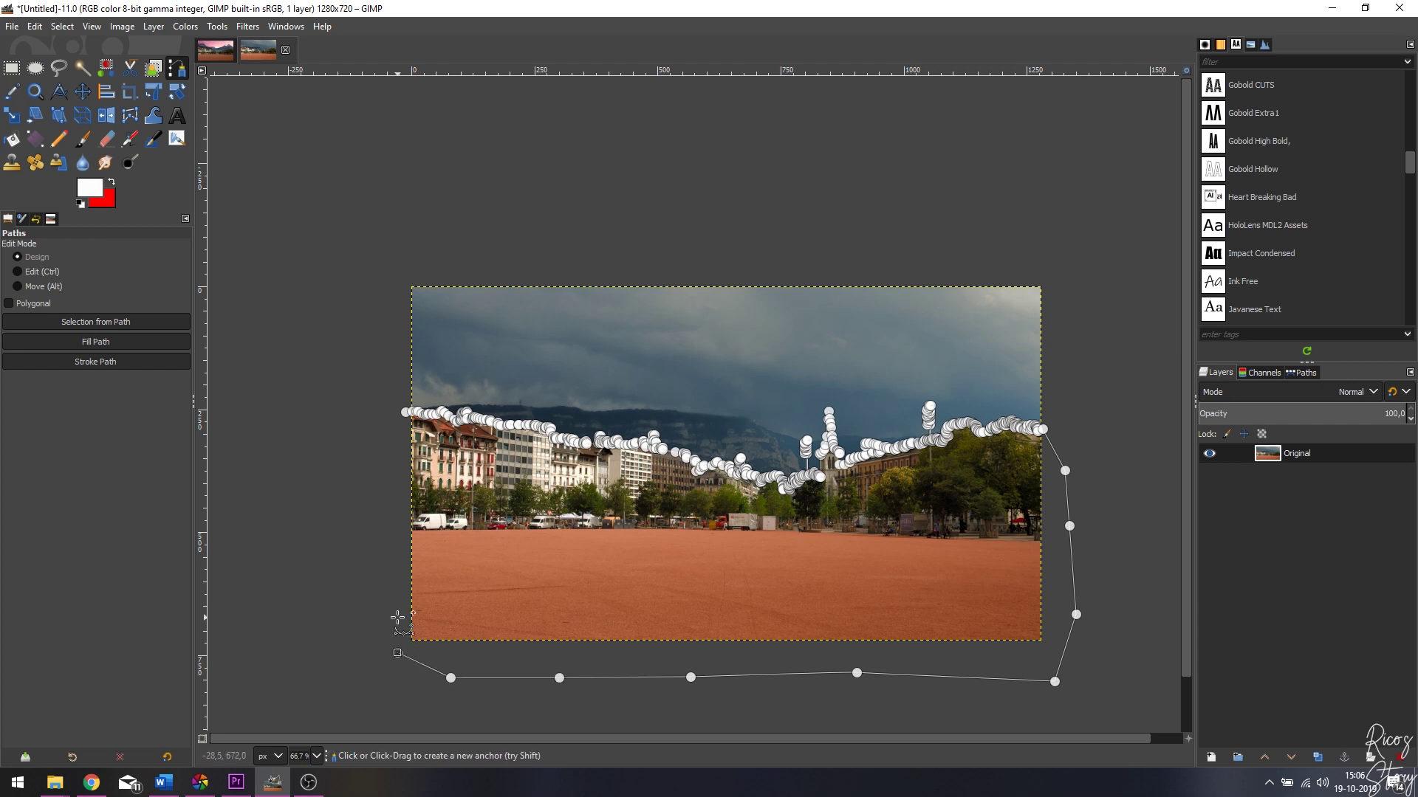
# Bring the path up outside the left edge, close it on its first anchor and convert it to a selection.
pyautogui.click(366, 484)
pyautogui.click(379, 419)
pyautogui.scroll(5, 387, 419)
pyautogui.keyDown('ctrl'); pyautogui.click(496, 365); pyautogui.keyUp('ctrl')
pyautogui.scroll(-2, 482, 459)
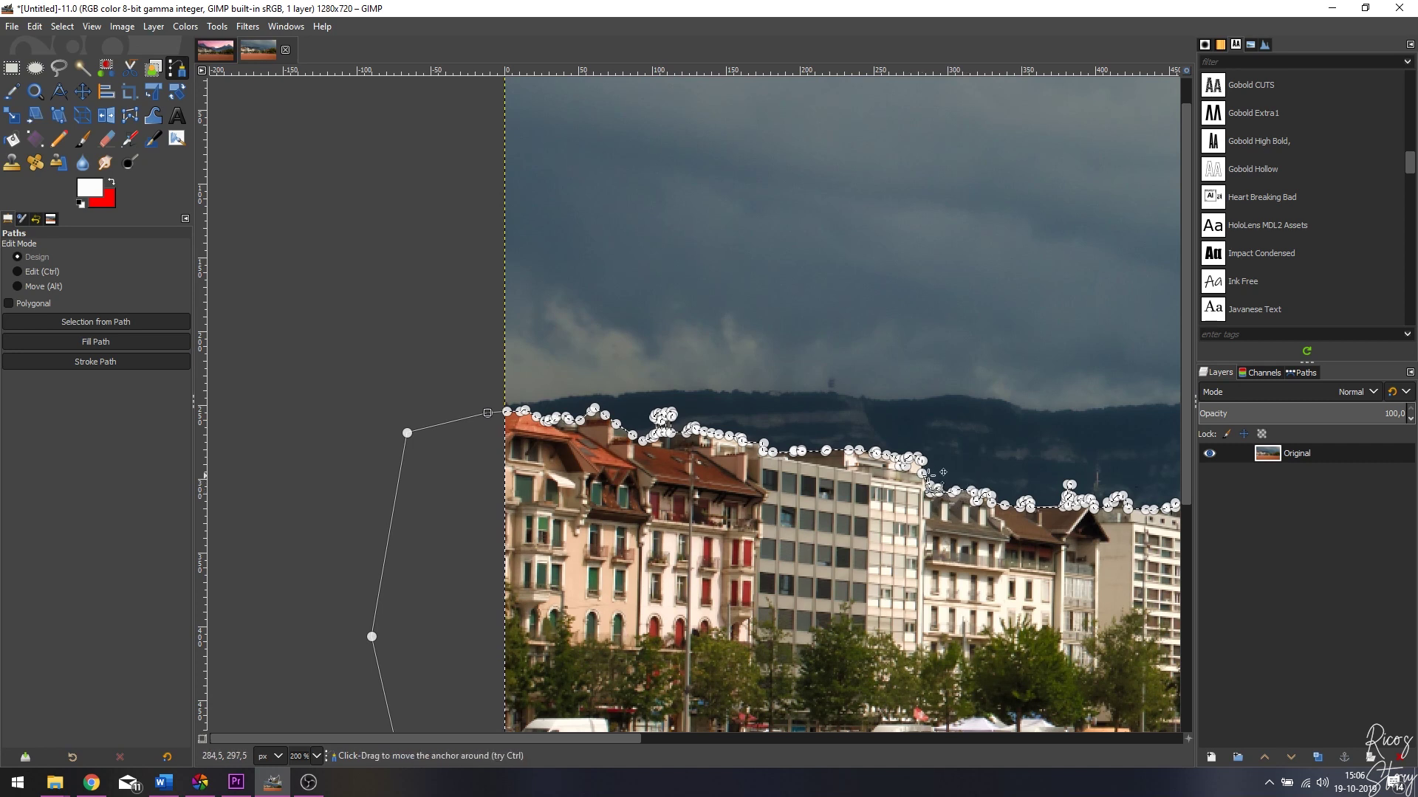
pyautogui.scroll(-1, 856, 473)
pyautogui.hscroll(2, 857, 472)
pyautogui.scroll(-2, 862, 503)
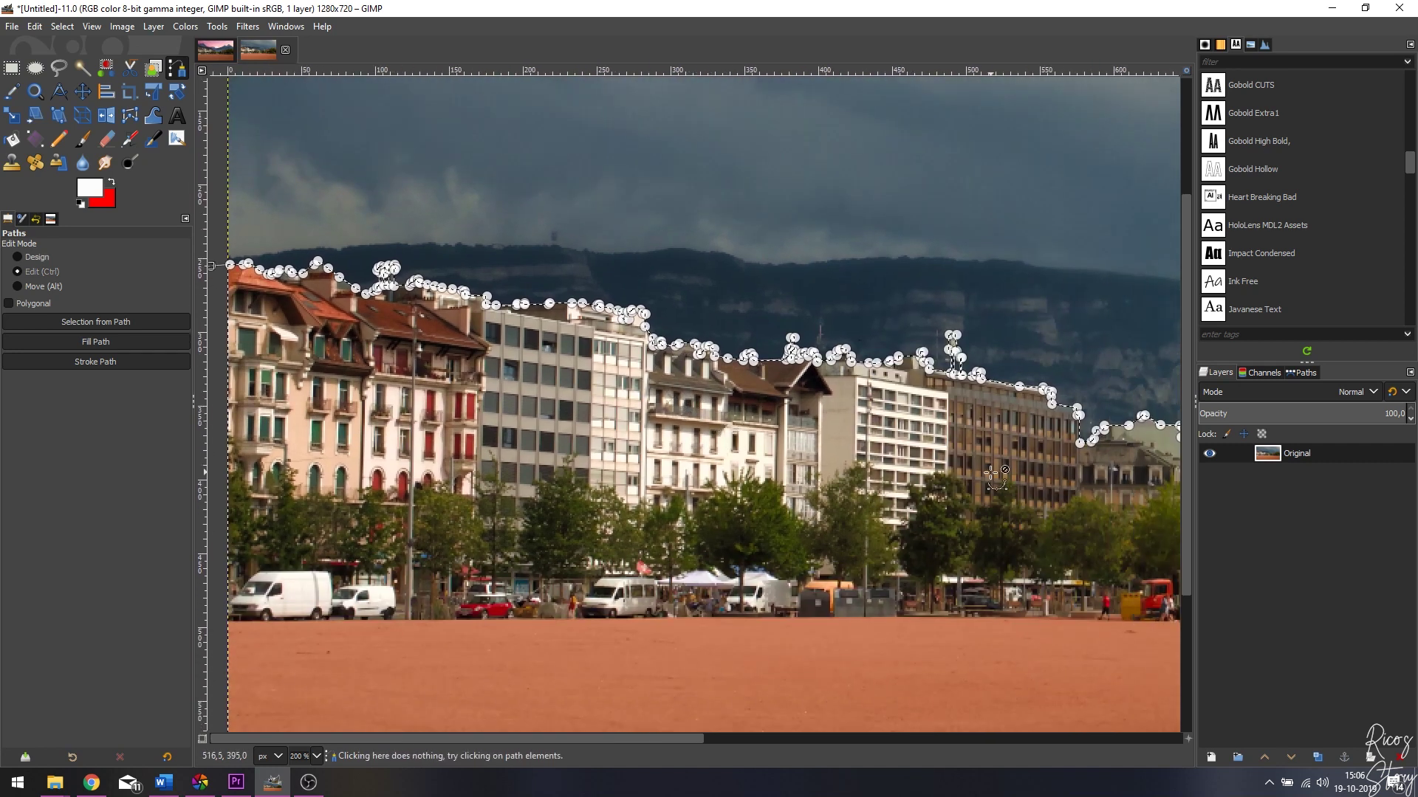
pyautogui.scroll(-1, 849, 484)
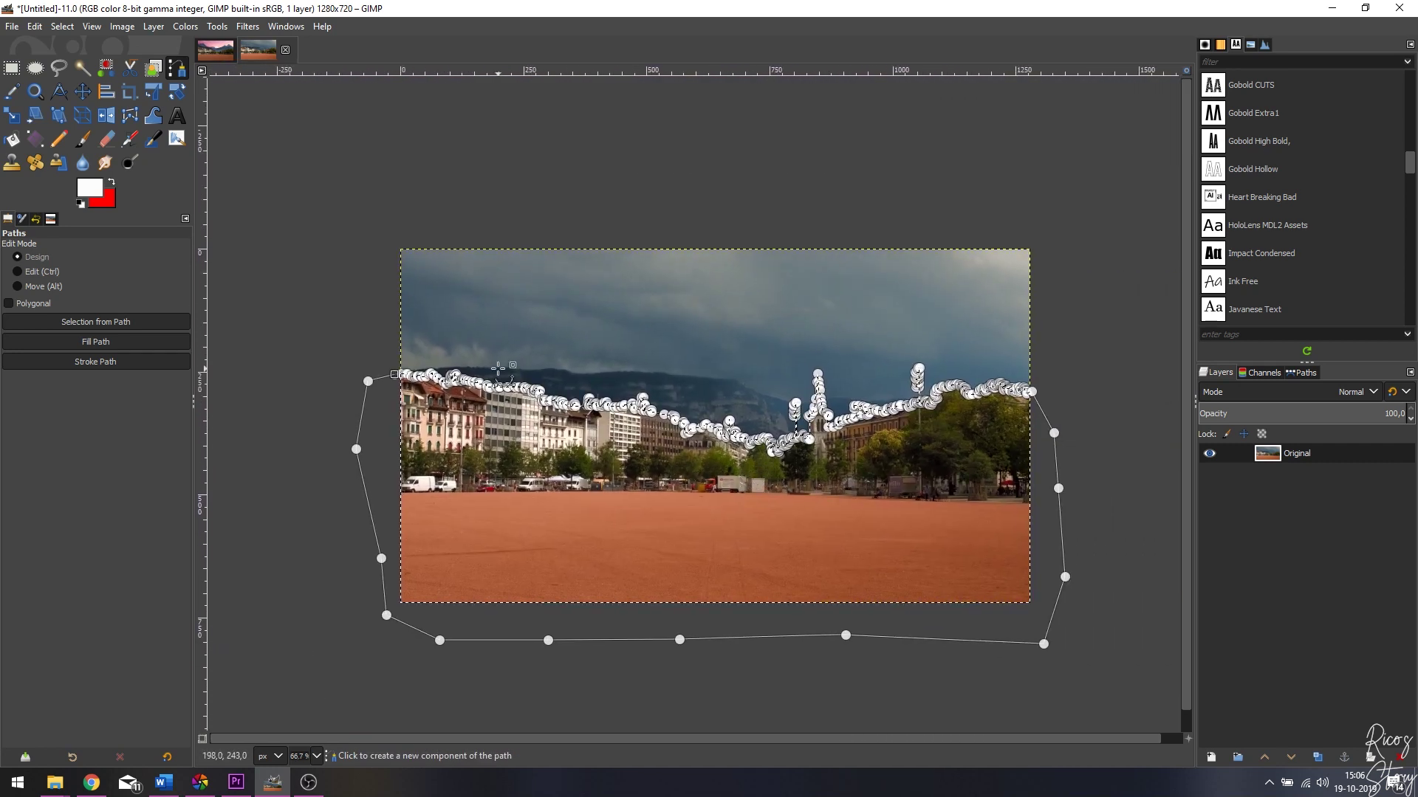
# Copy the selected buildings and square from the photo and paste them as a new layer.
pyautogui.click(35, 26)
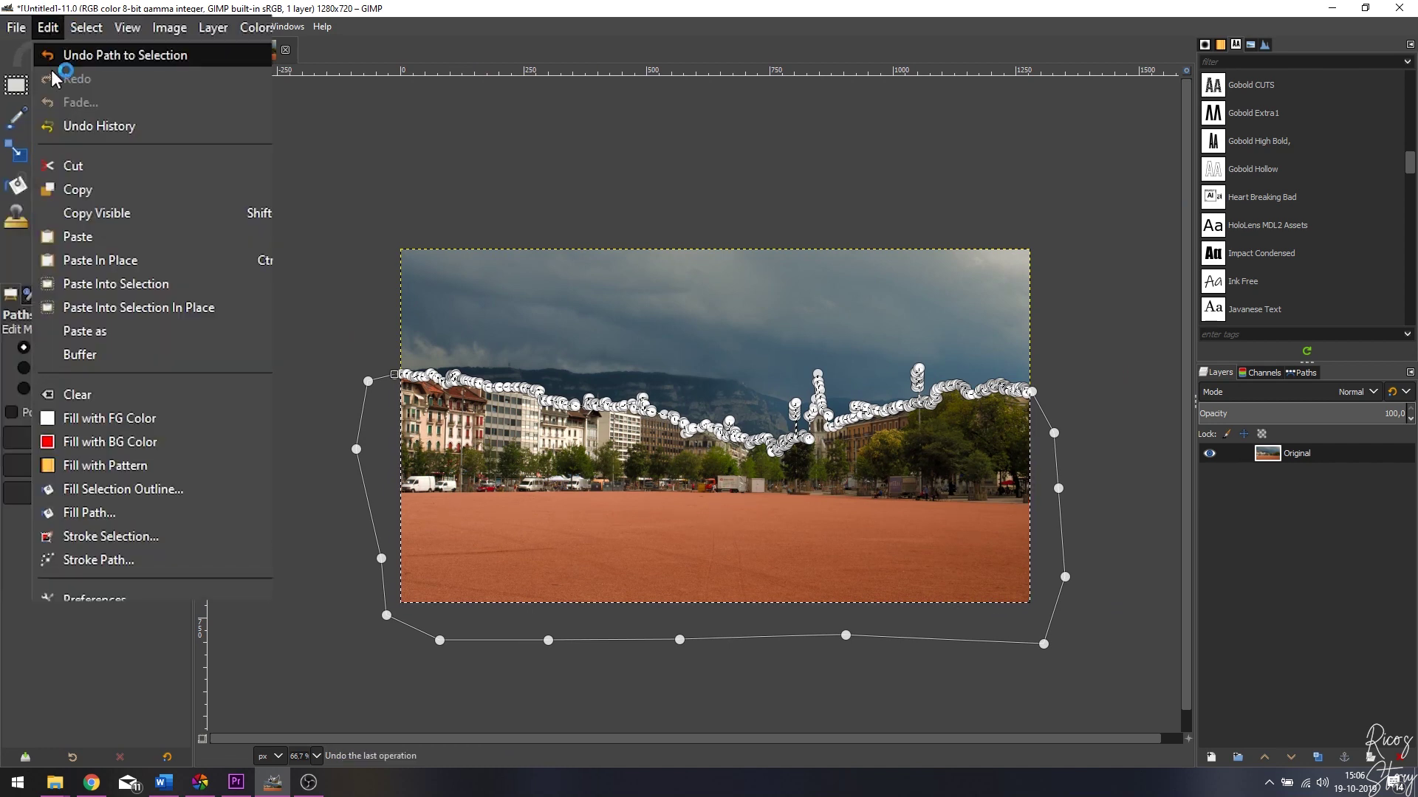
pyautogui.click(82, 190)
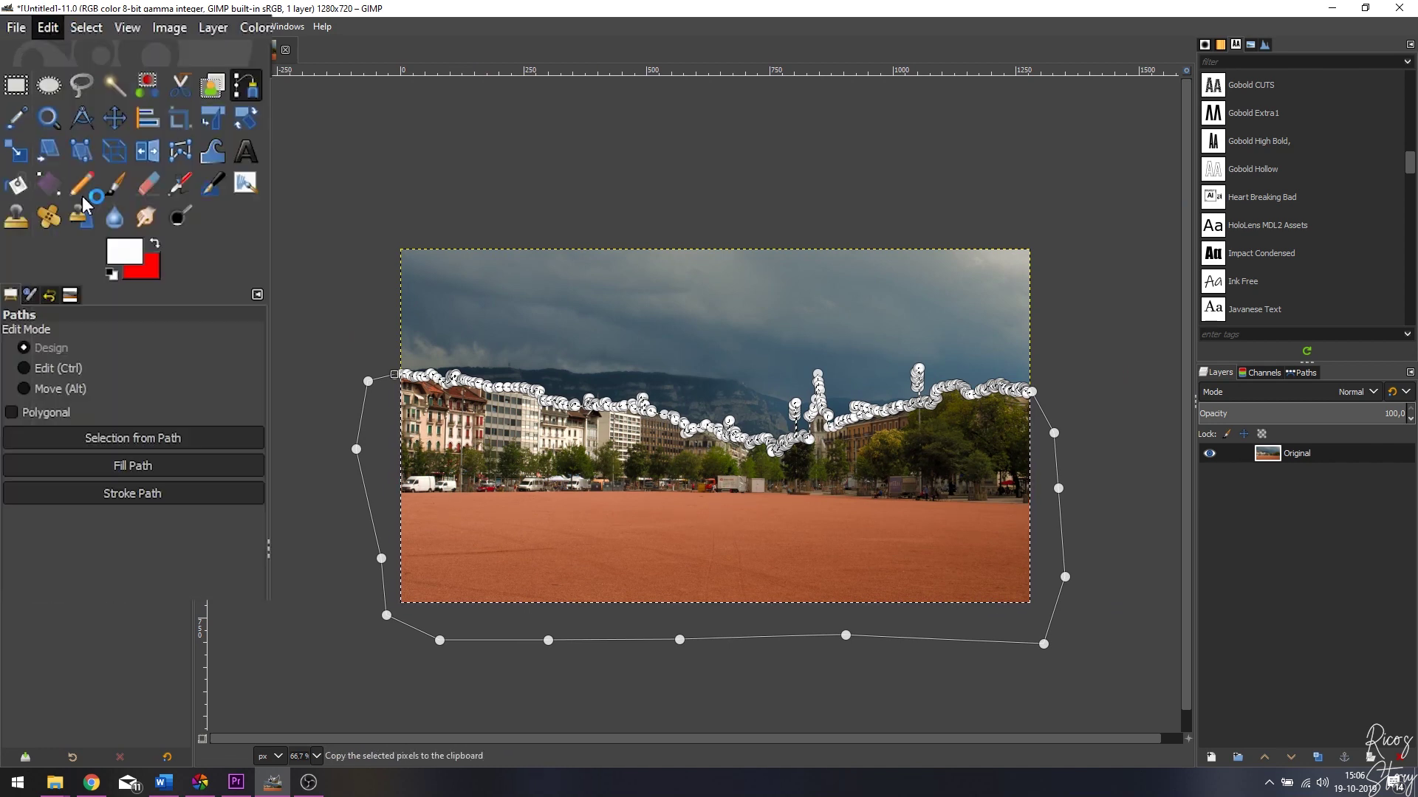
pyautogui.click(49, 28)
pyautogui.moveTo(137, 332)
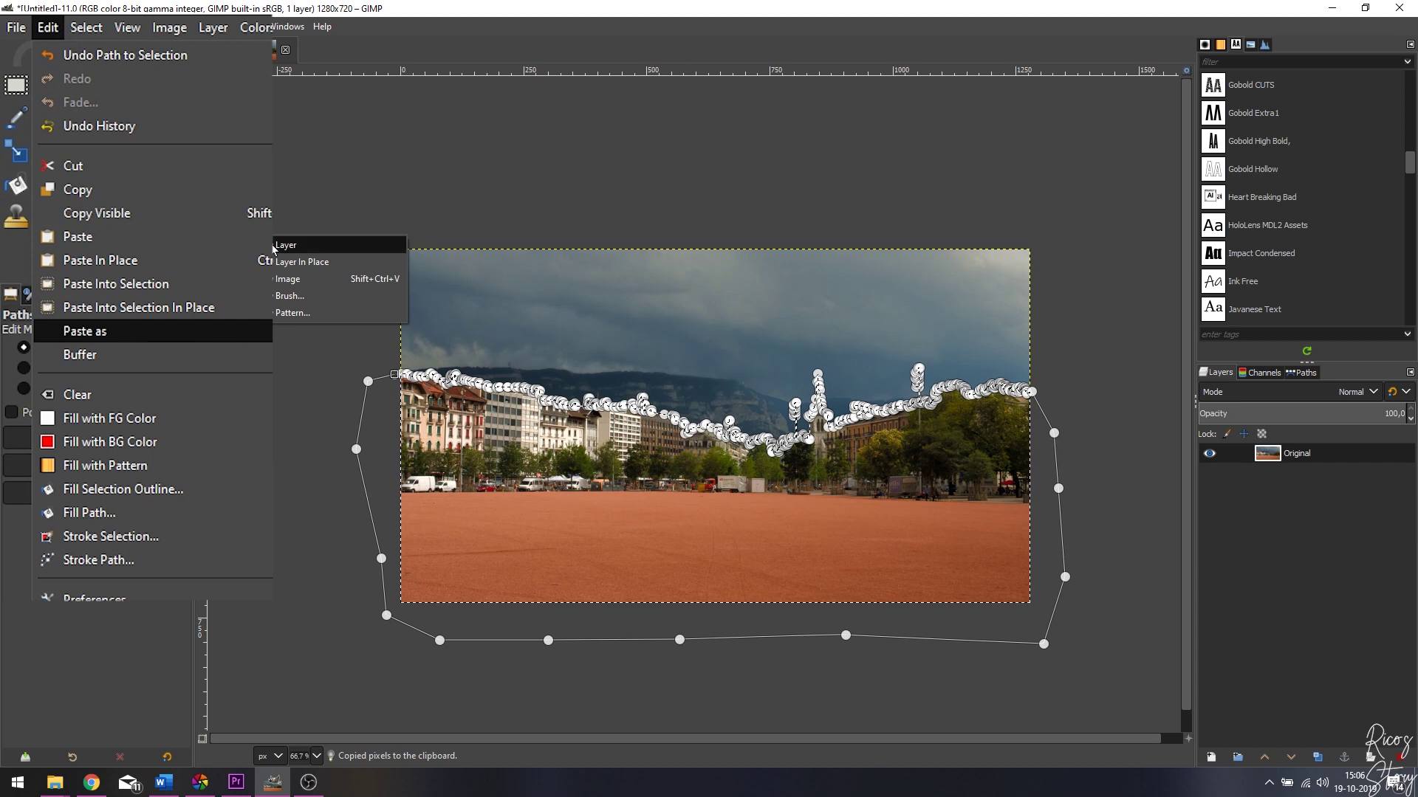
pyautogui.click(275, 245)
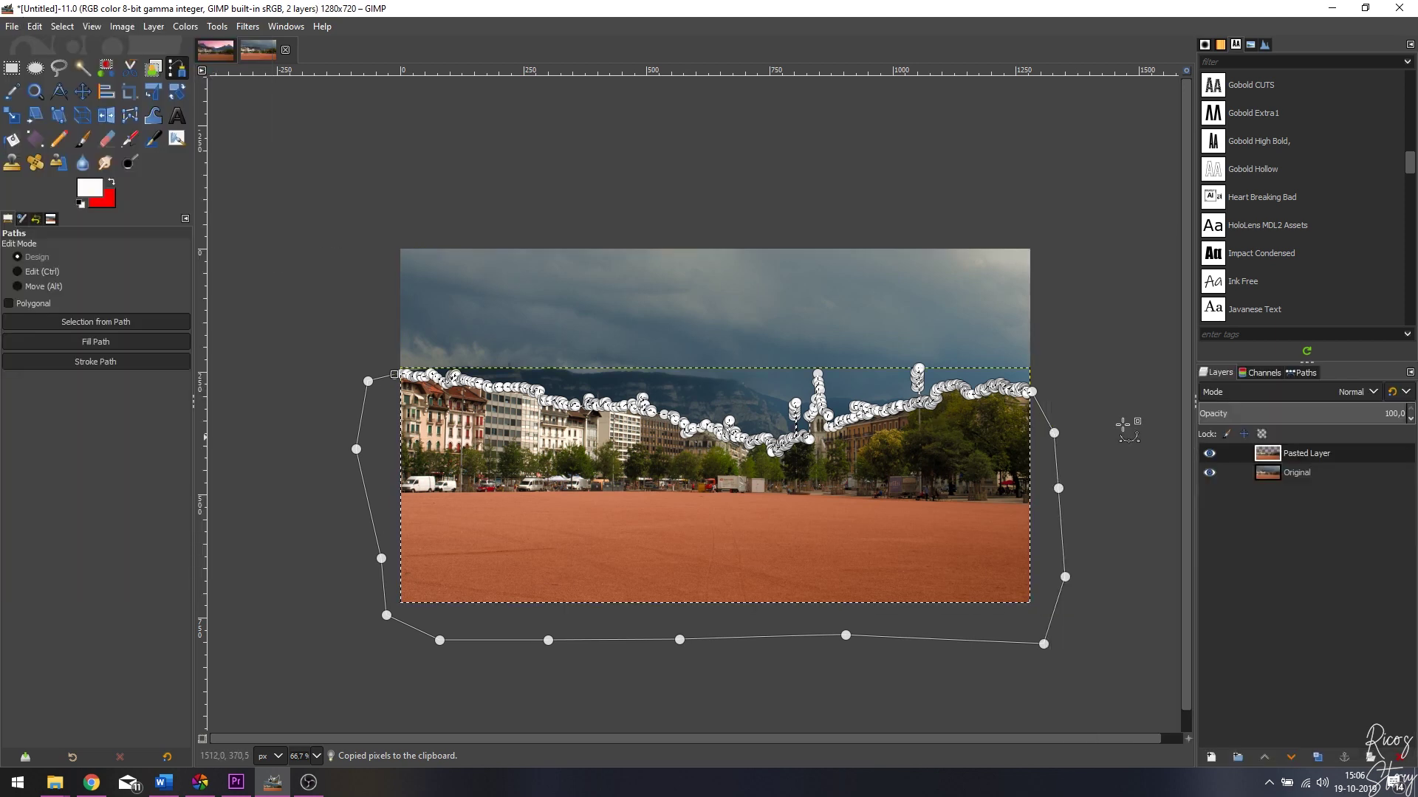
# Clear the selection and switch to the Move tool.
pyautogui.click(62, 25)
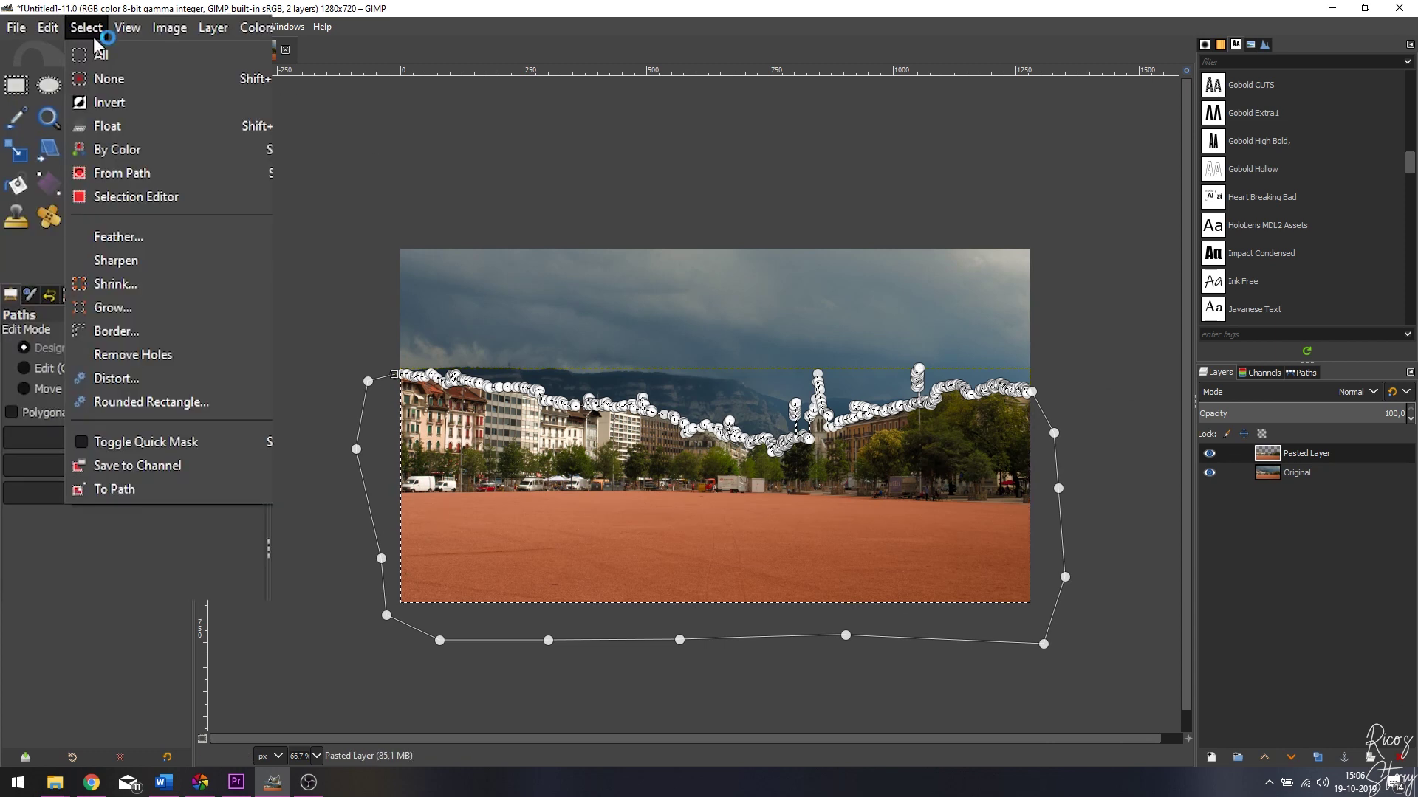
pyautogui.click(77, 64)
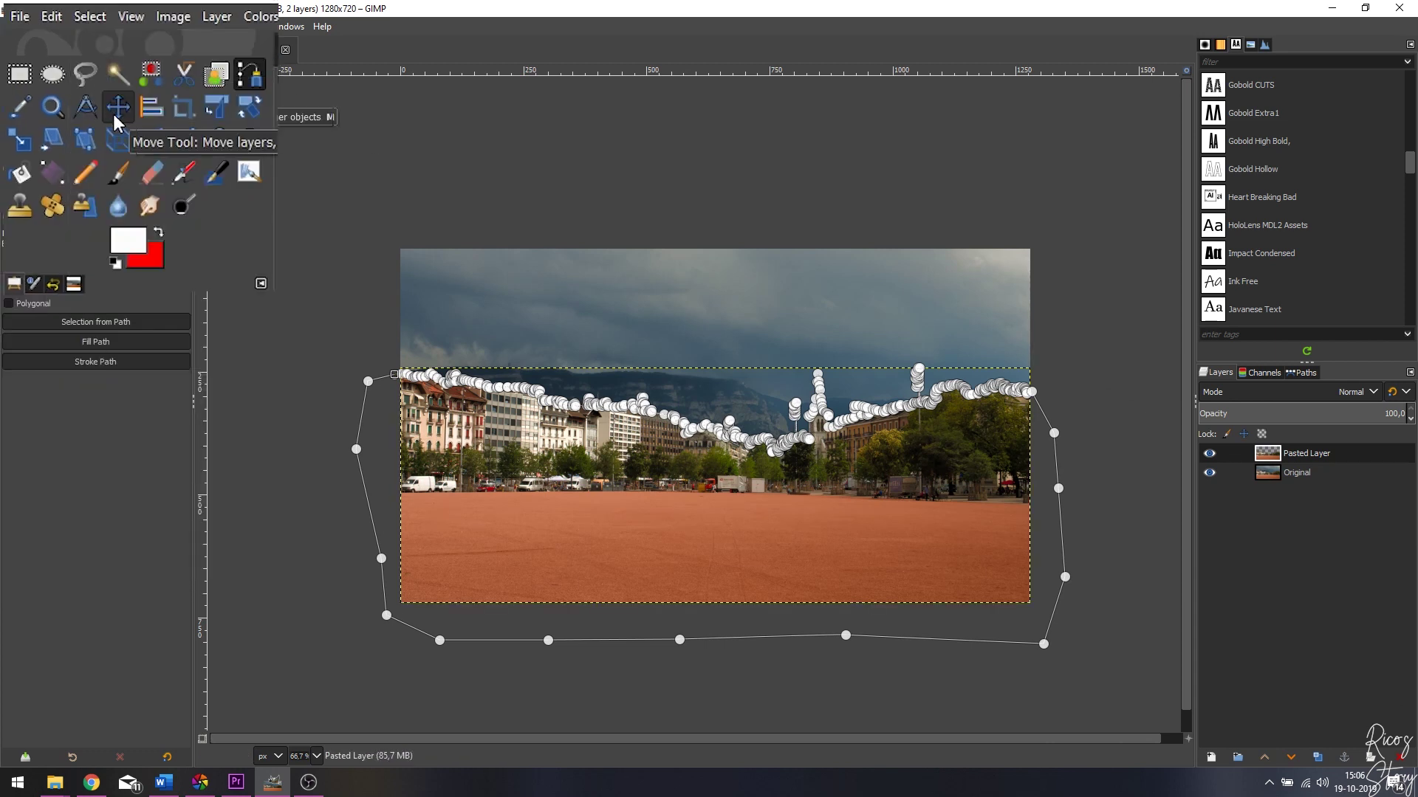
pyautogui.click(82, 92)
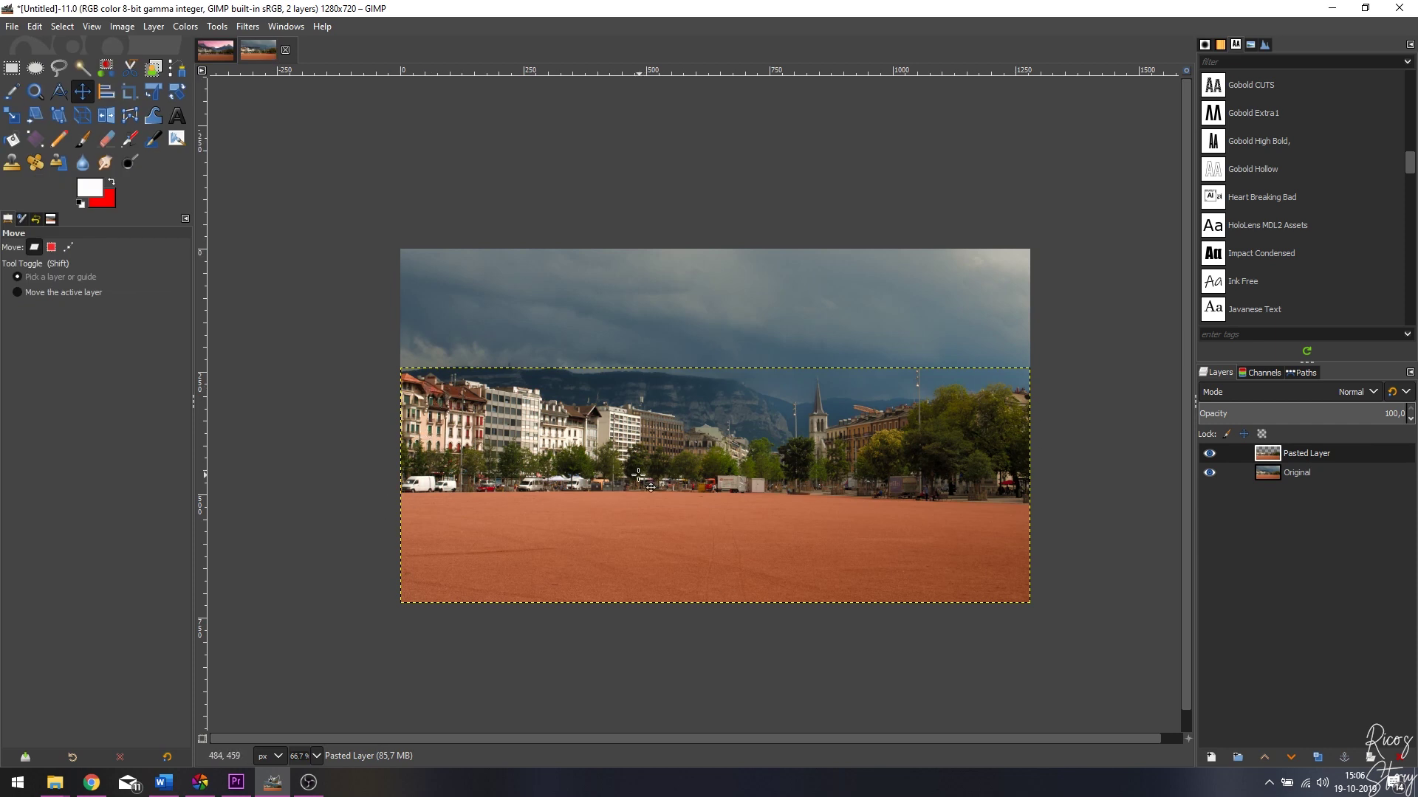
# Show the stored skyline path over the image, look at its available path commands and hide it again.
pyautogui.click(1305, 374)
pyautogui.click(1210, 411)
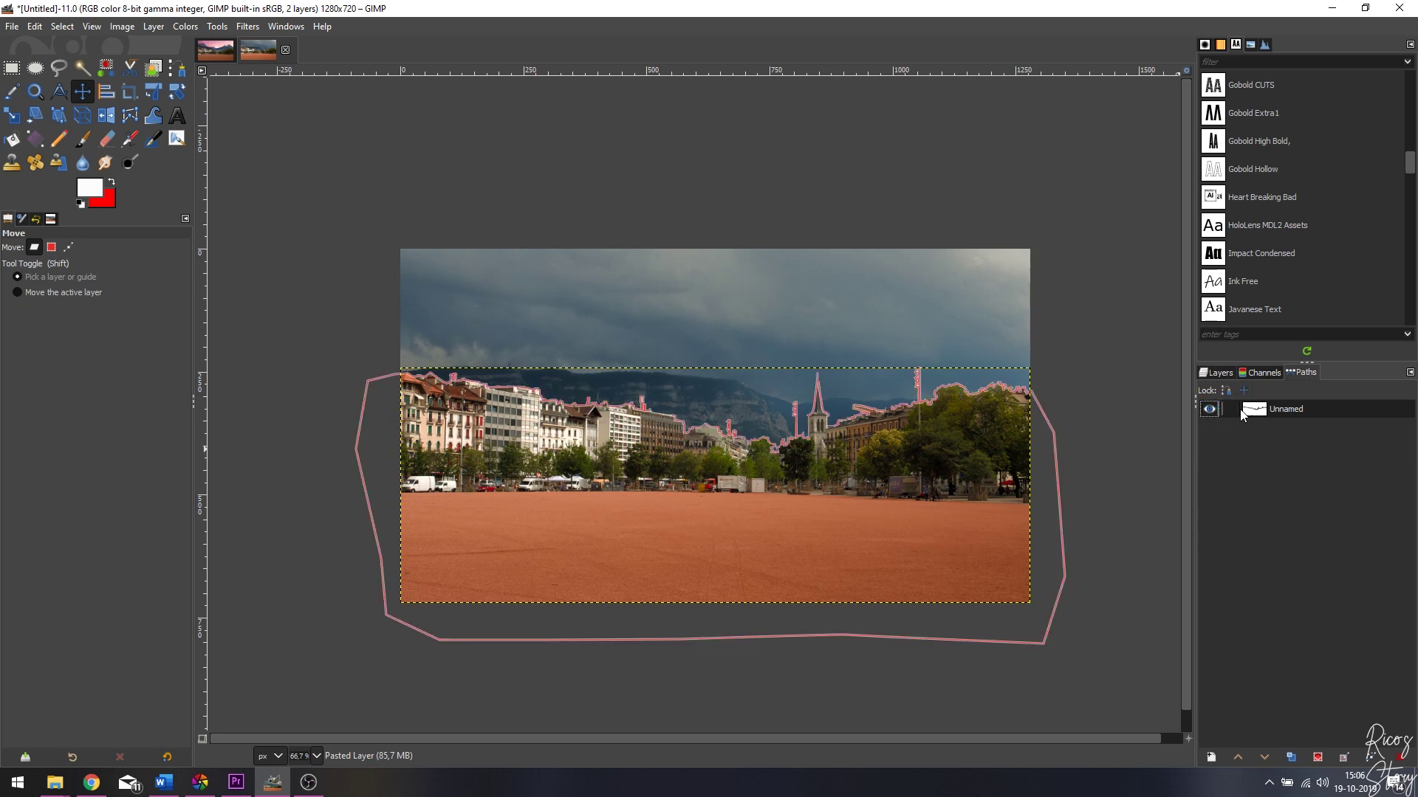
pyautogui.rightClick(1281, 411)
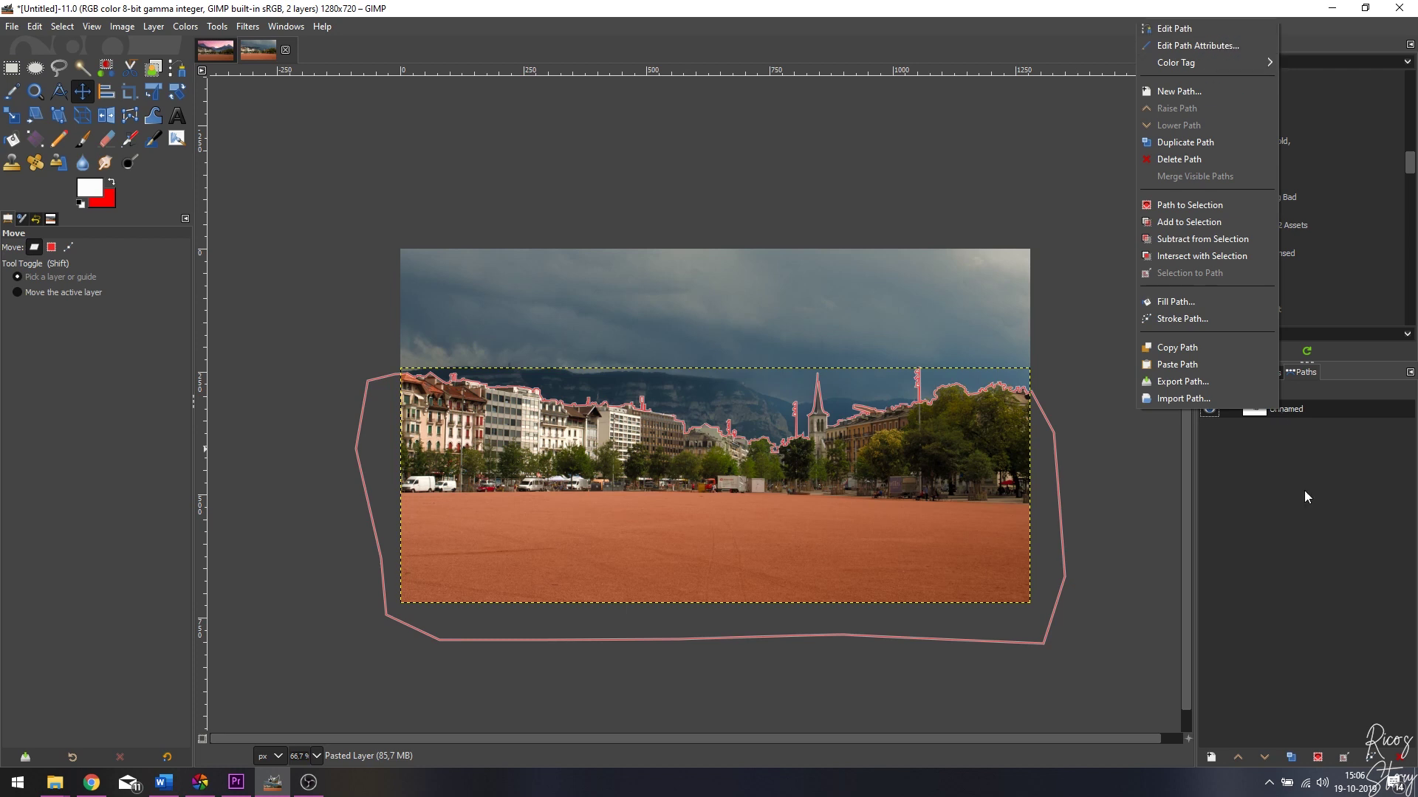
pyautogui.click(1284, 452)
pyautogui.click(1210, 409)
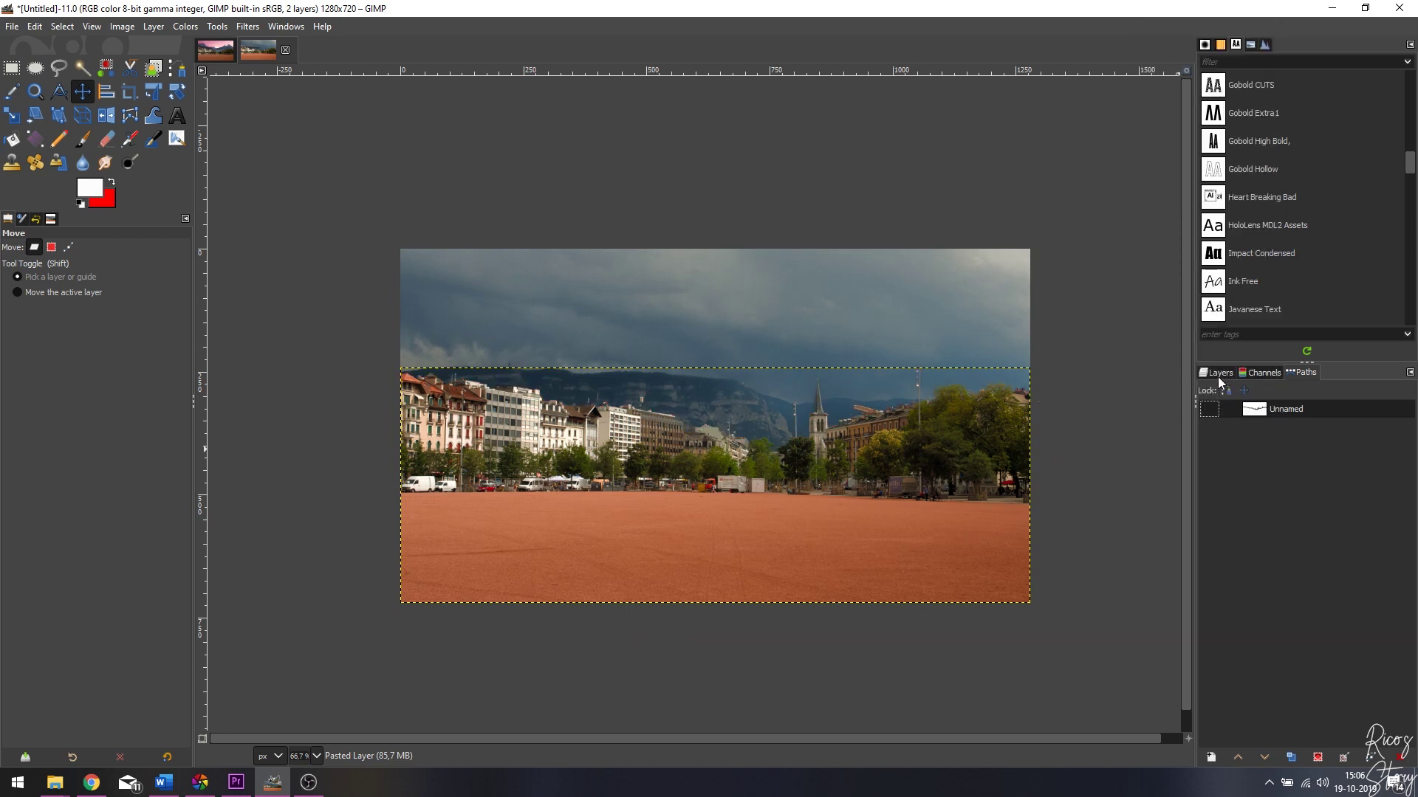
# Hide the Original layer to check the cutout, look at its layer commands, and show it again.
pyautogui.click(1218, 374)
pyautogui.click(1068, 552)
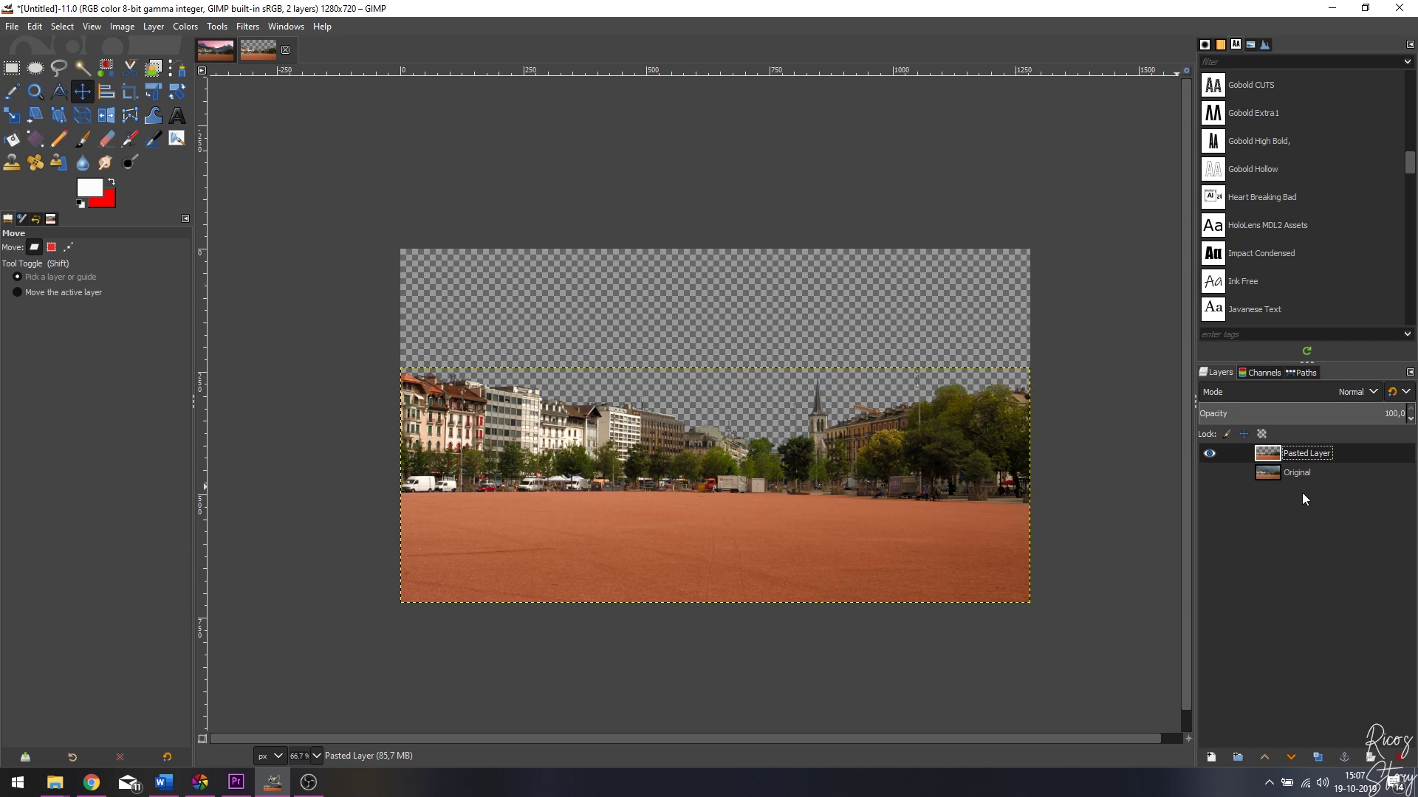
pyautogui.click(1300, 473)
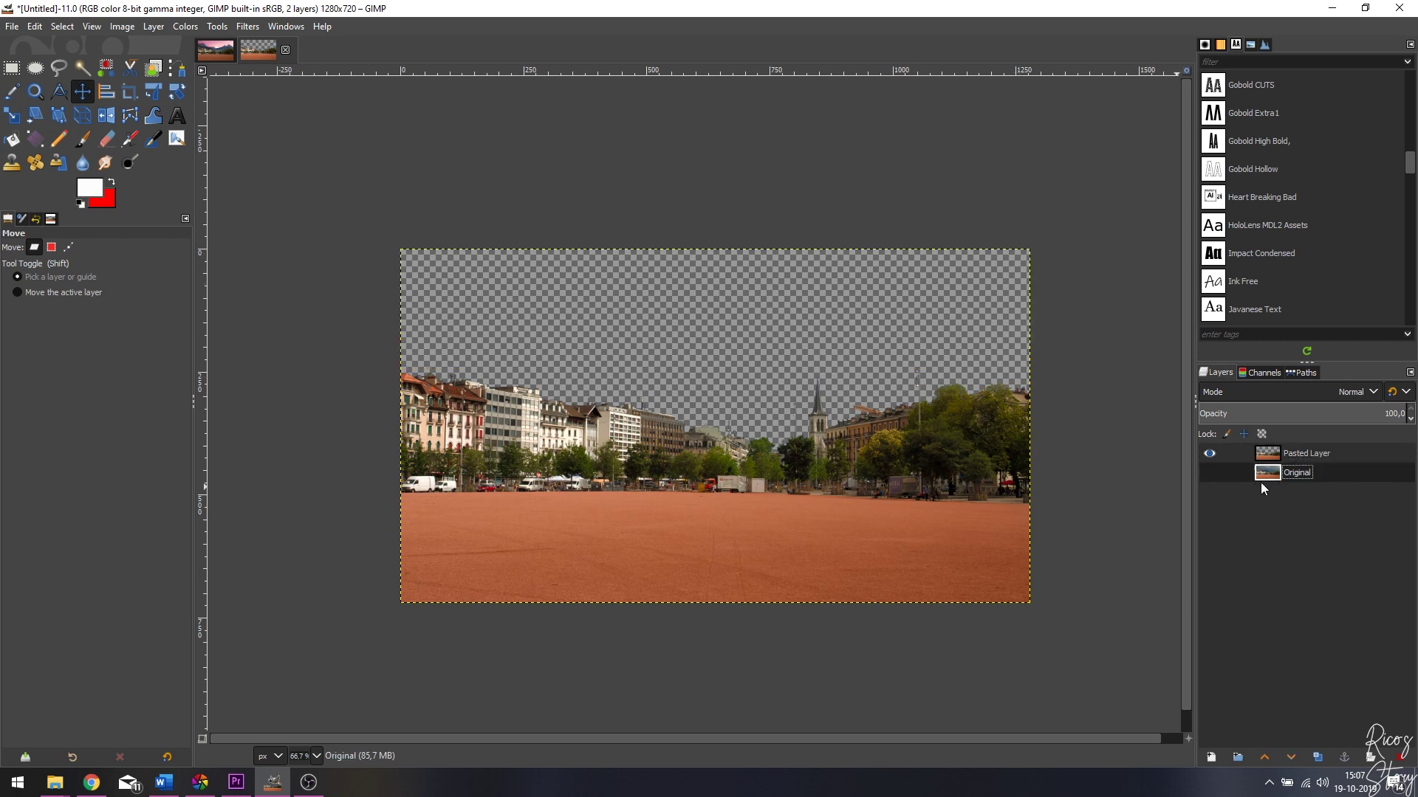
pyautogui.rightClick(1303, 475)
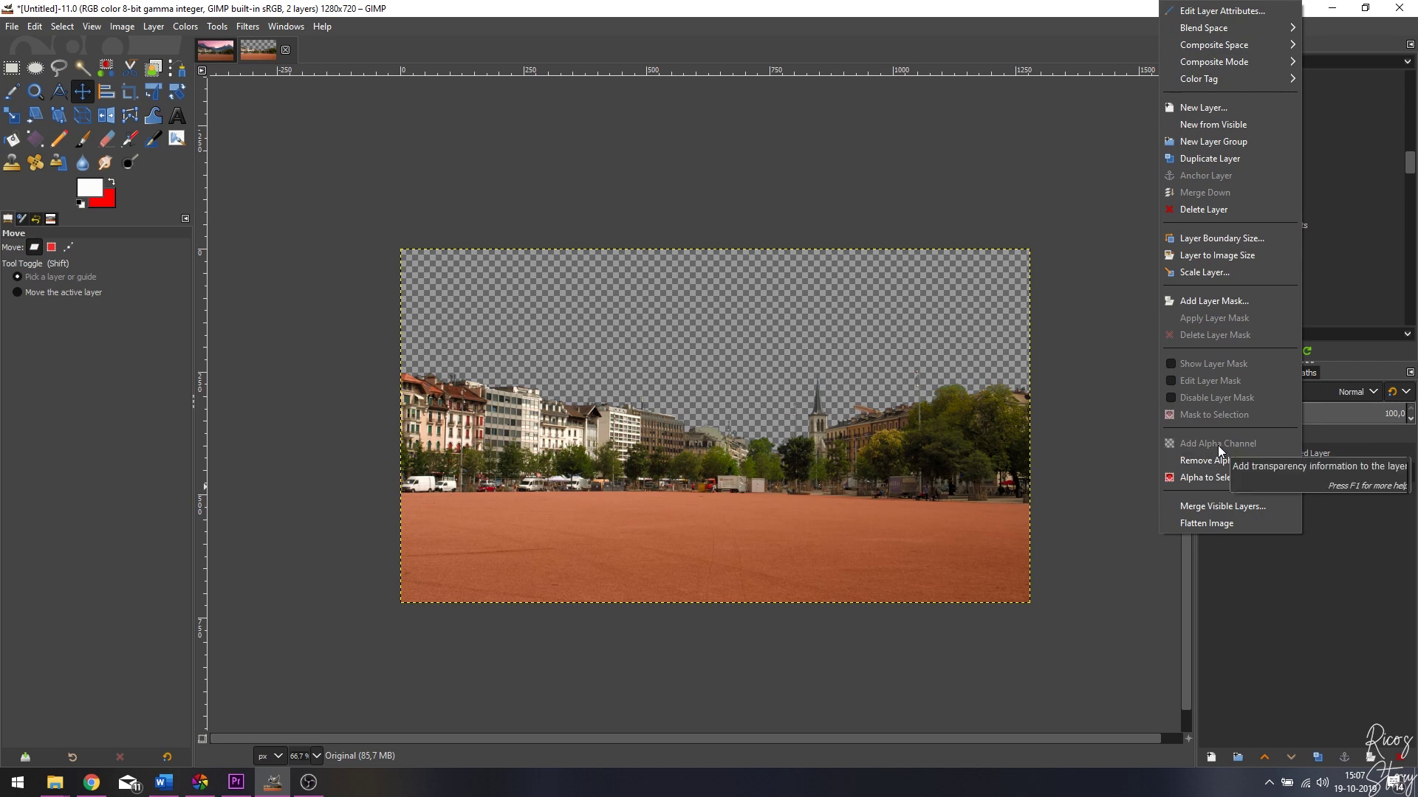
pyautogui.press('Escape')
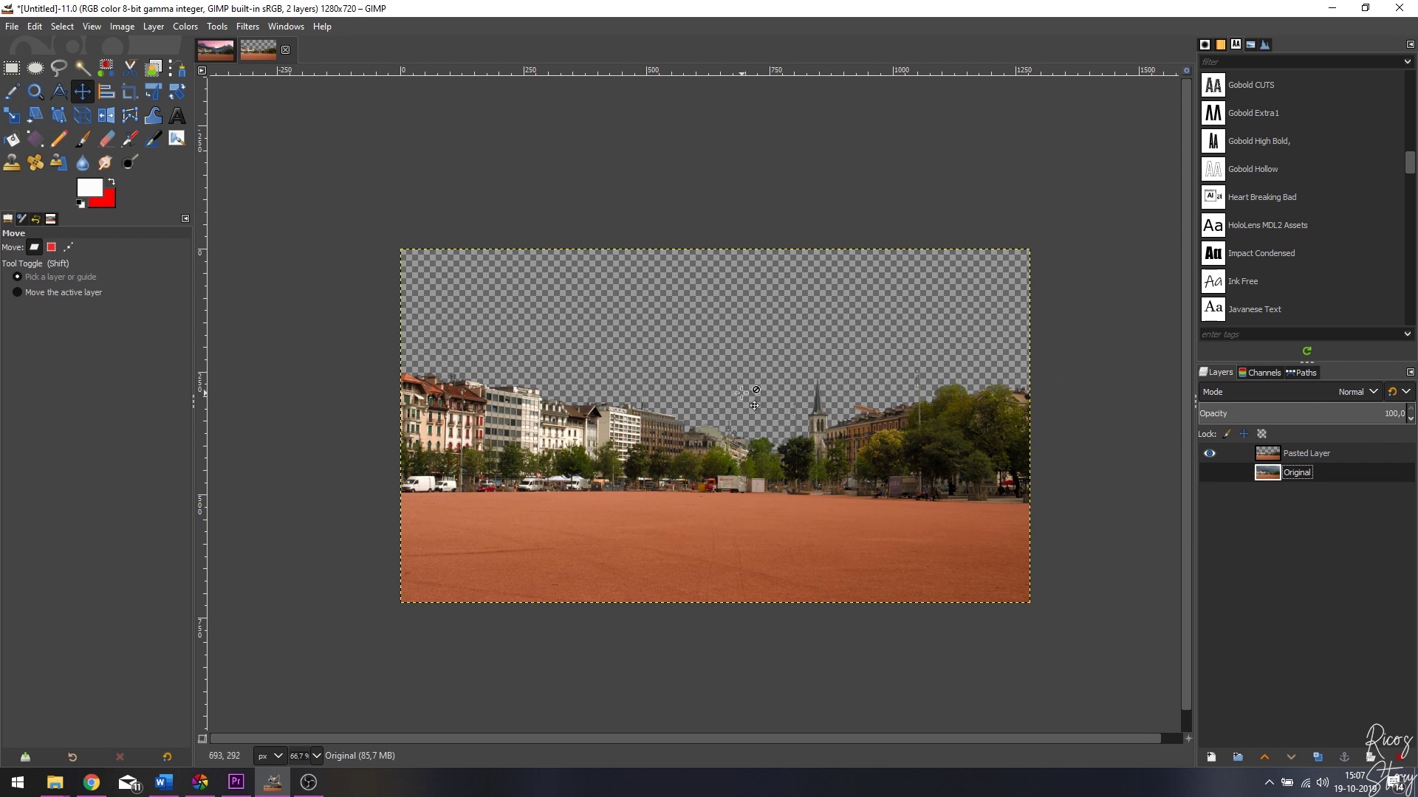
pyautogui.click(1074, 552)
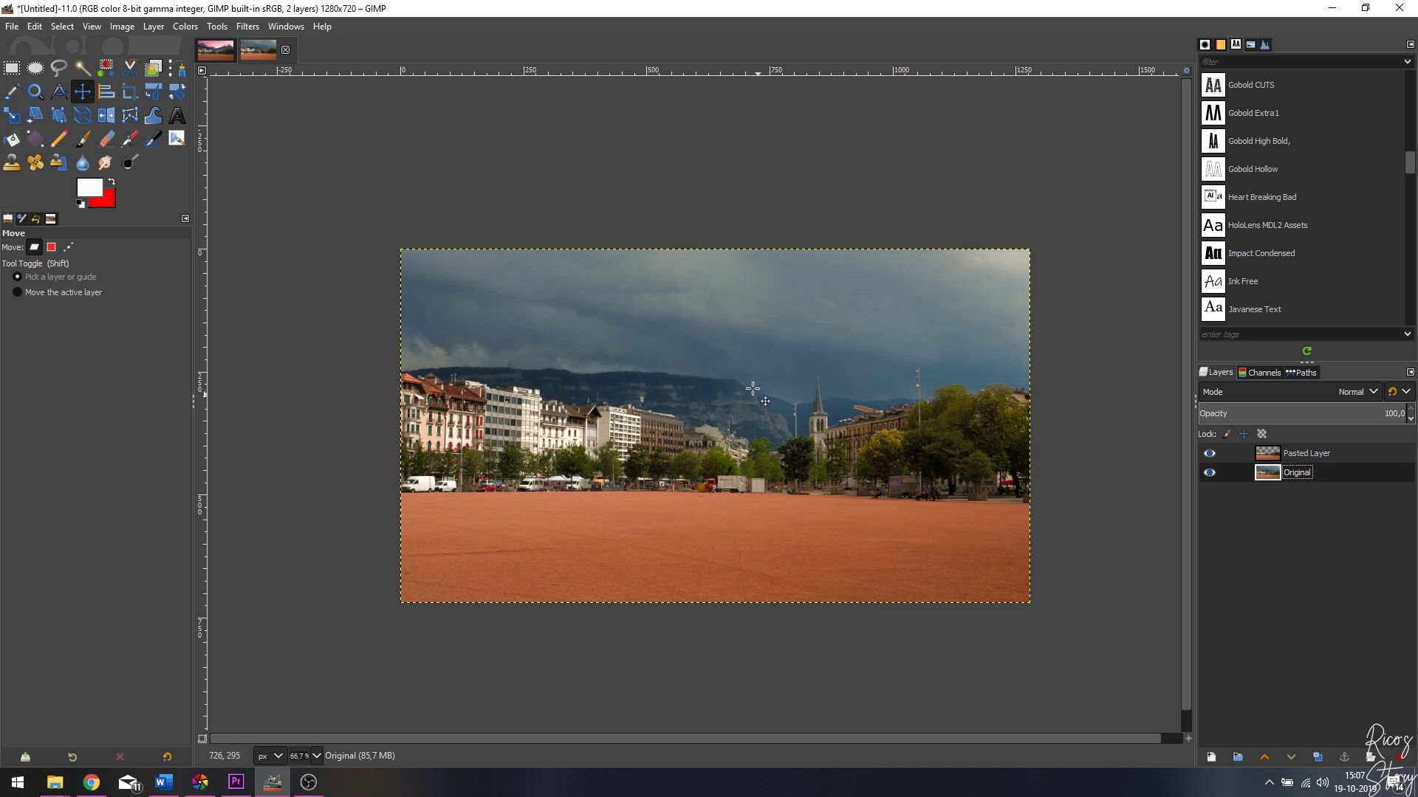
# Copy the berchtesgaden-2928712_1920.jpg mountain layer from the finished project image into the new image, between Pasted Layer and Original.
pyautogui.click(216, 50)
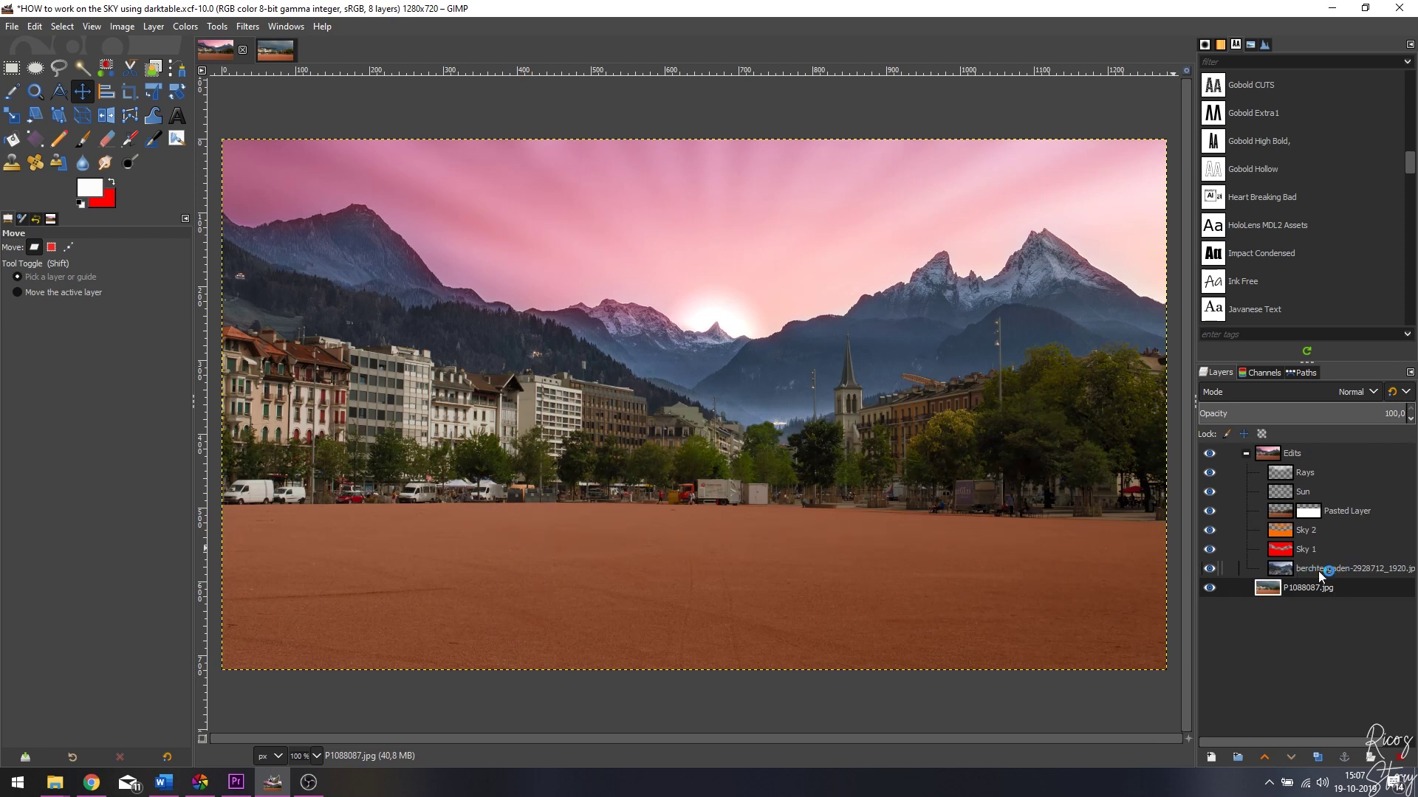
pyautogui.click(263, 52)
pyautogui.click(14, 27)
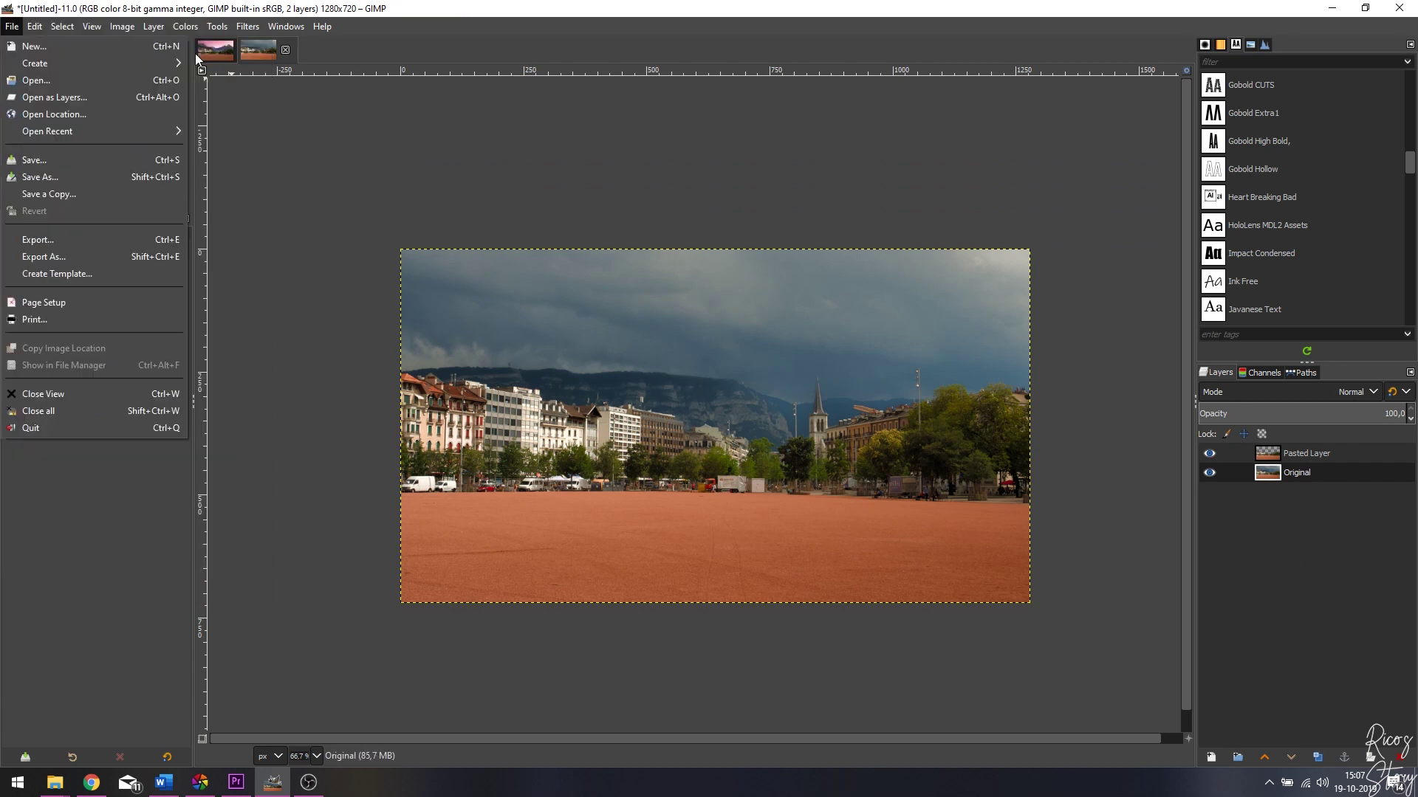
pyautogui.click(215, 51)
pyautogui.moveTo(1279, 716); pyautogui.dragTo(812, 411)
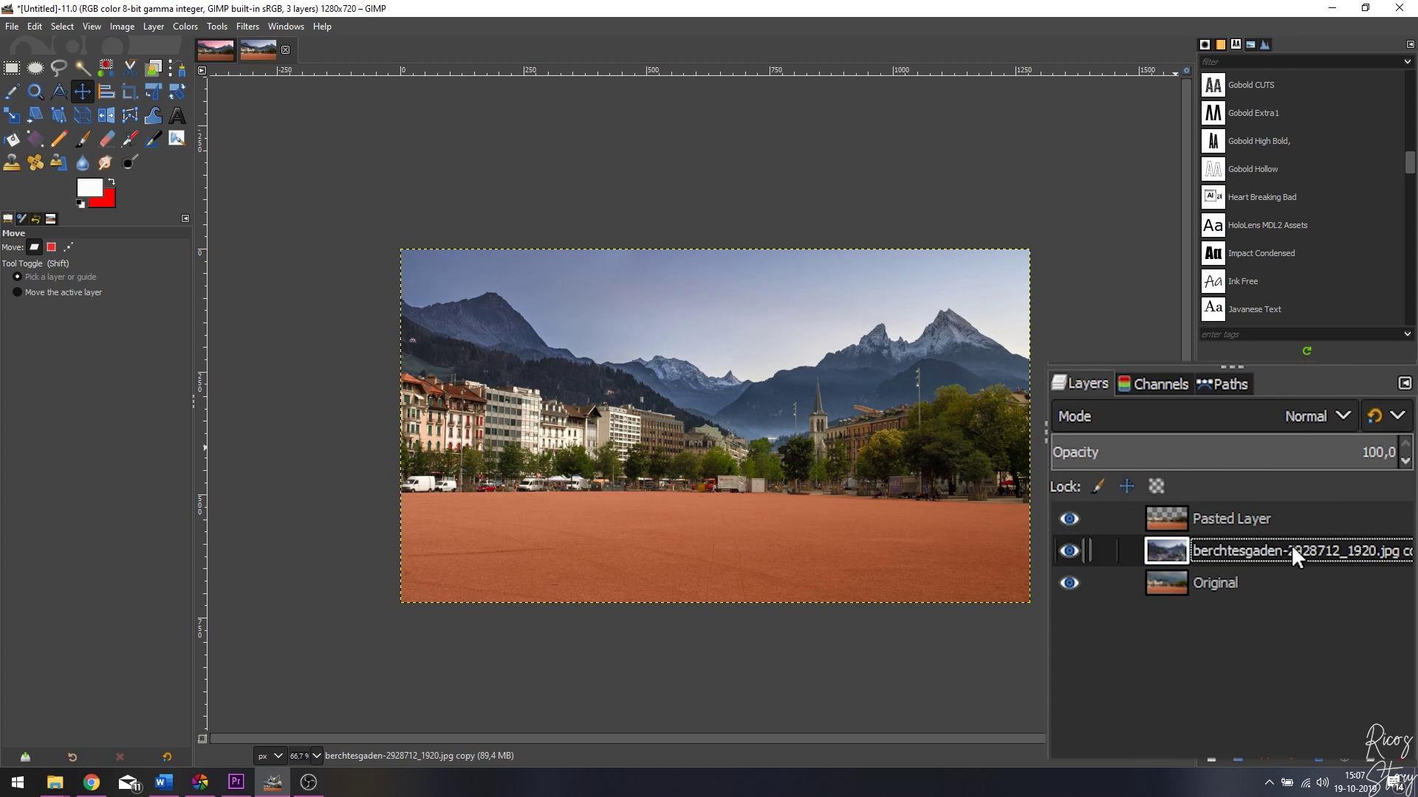
# Toggle the visibility of the mountain layer to compare the image with and without the new sky.
pyautogui.click(1096, 551)
pyautogui.click(1063, 549)
pyautogui.click(1063, 549)
pyautogui.click(1069, 549)
pyautogui.click(1070, 549)
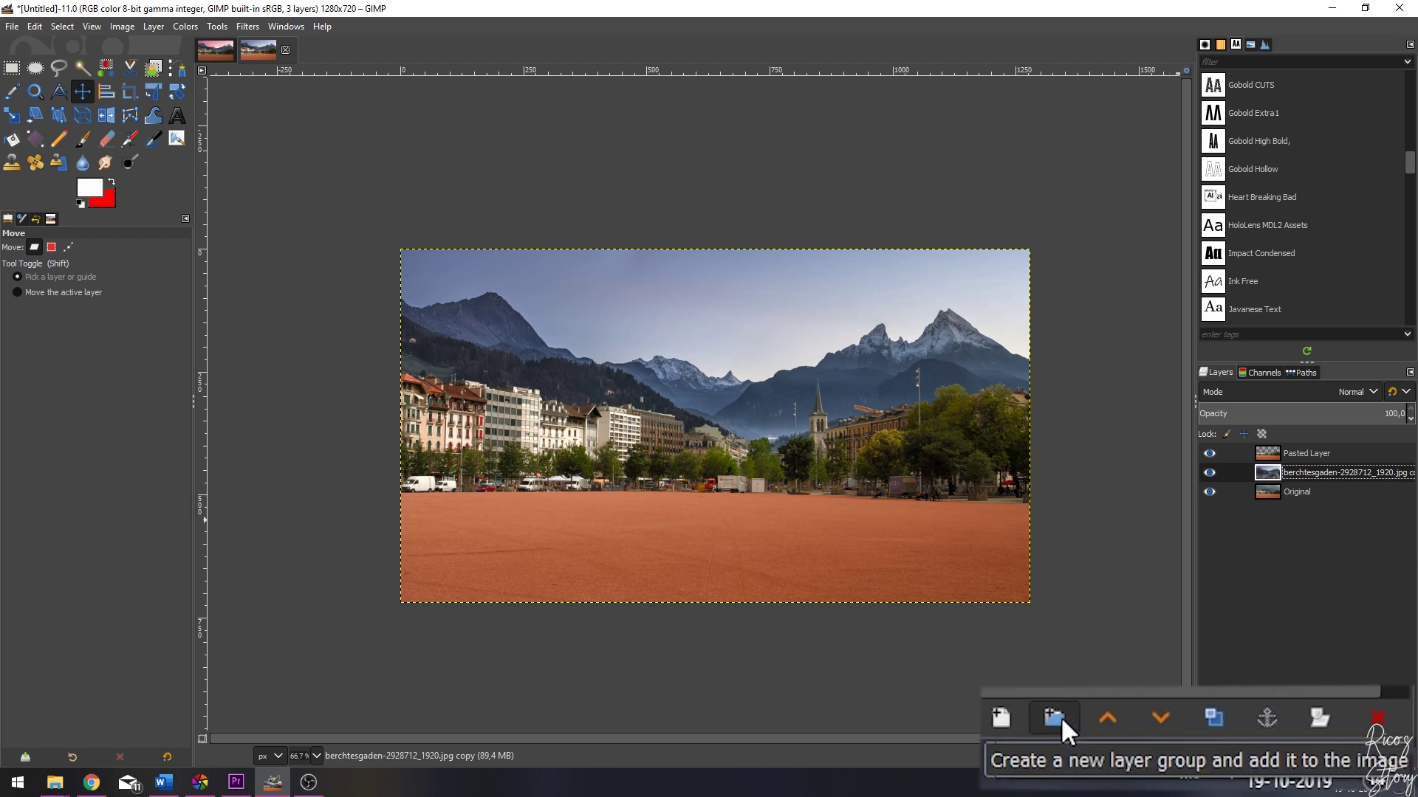
# Create a layer group named Edit and place the Pasted Layer and the mountain layer inside it.
pyautogui.click(1238, 757)
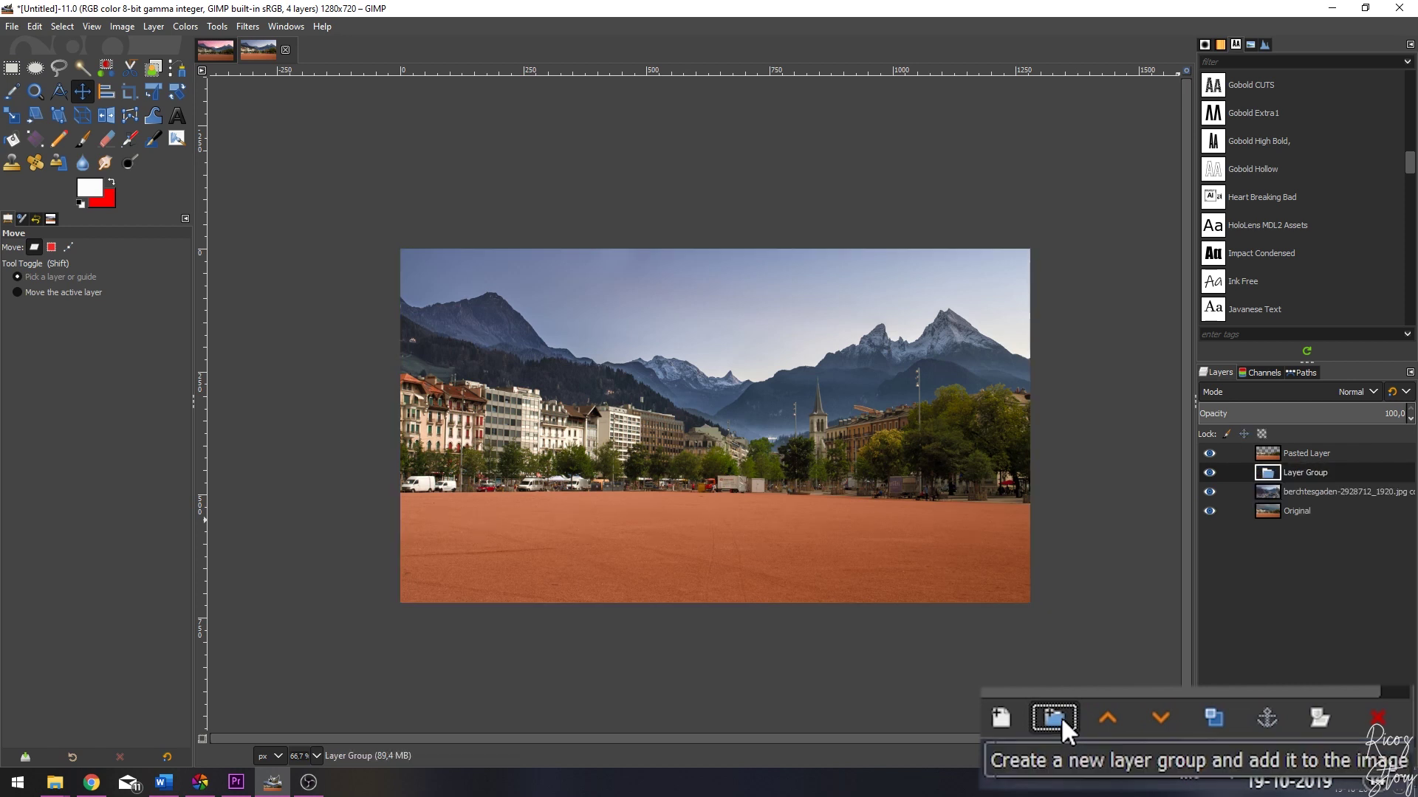
pyautogui.doubleClick(1302, 473)
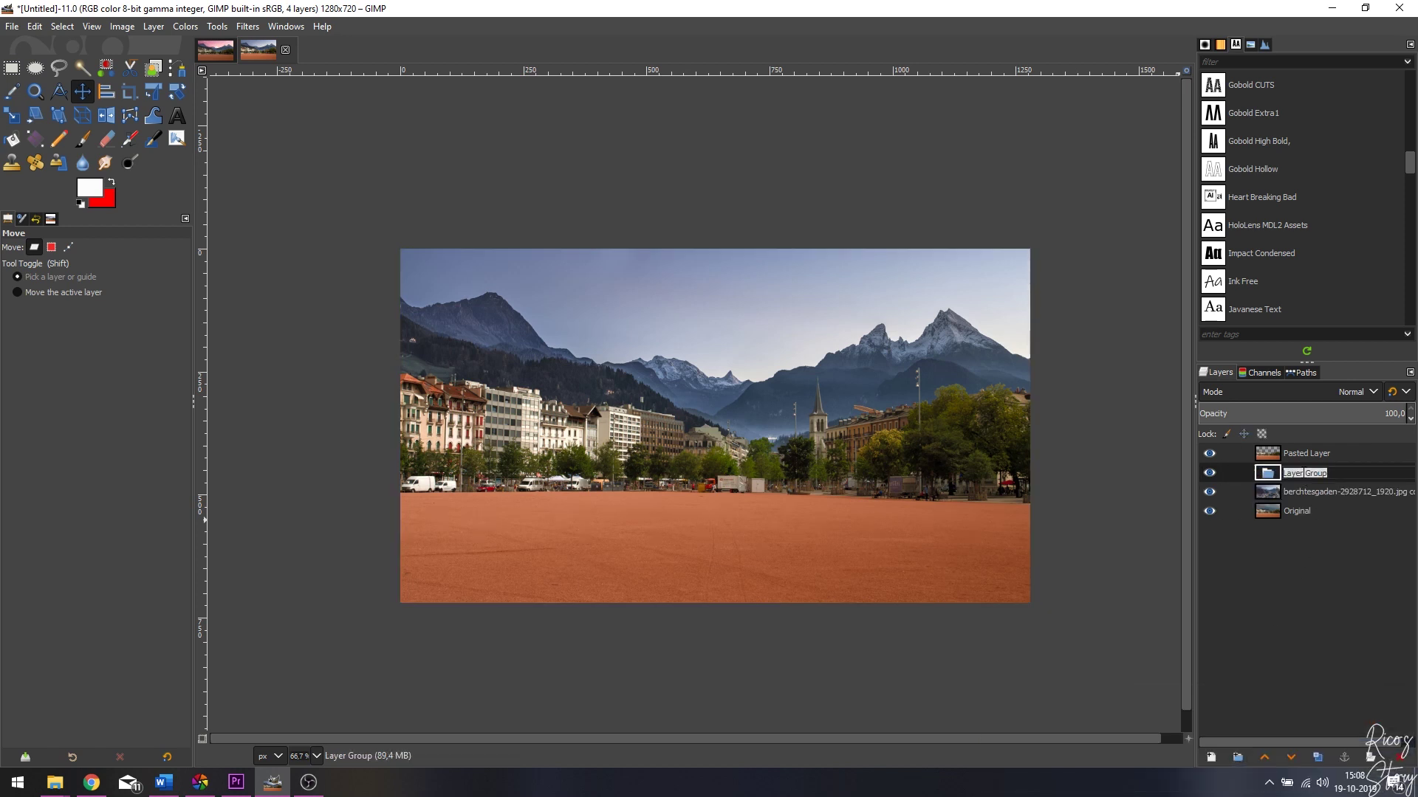
pyautogui.write('Edit')
pyautogui.press('Return')
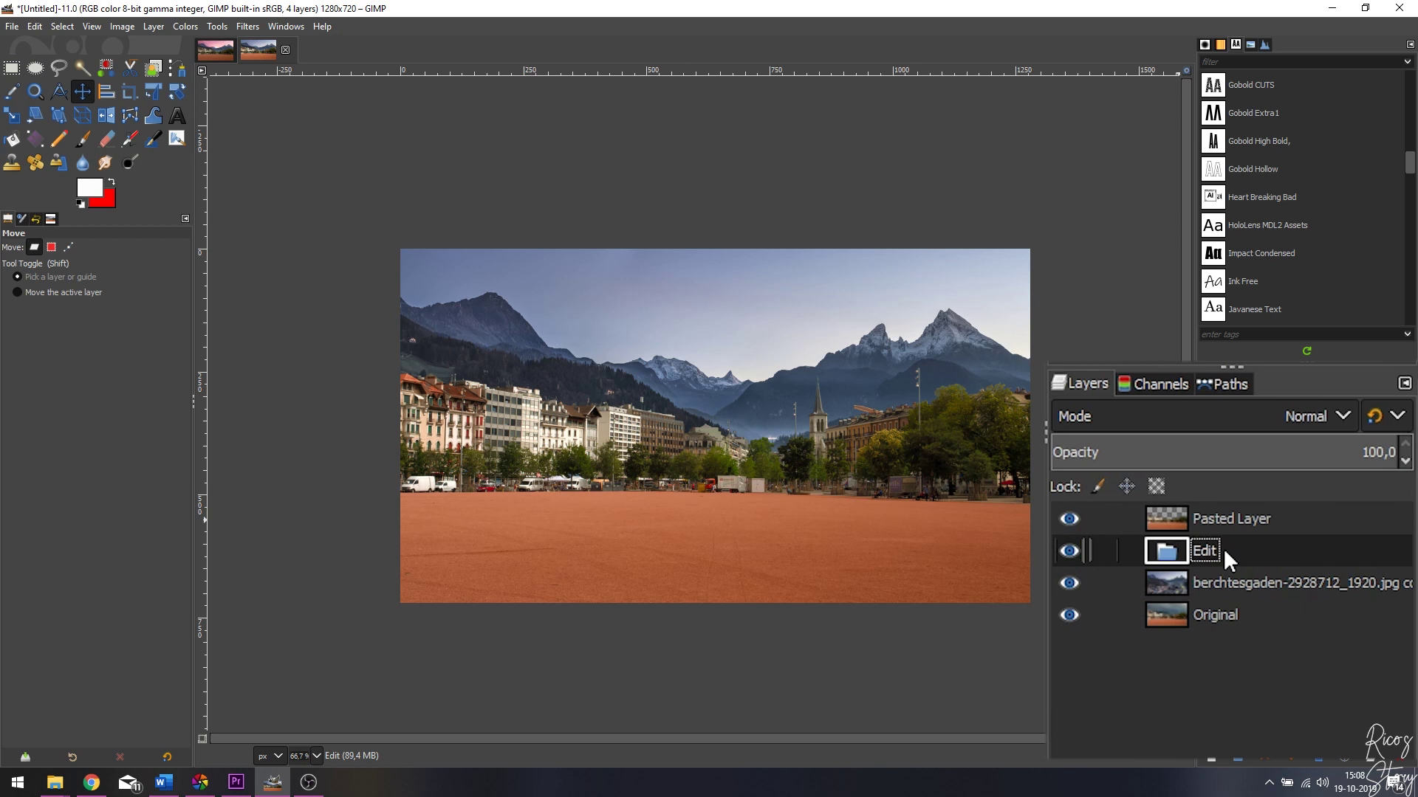
pyautogui.moveTo(1215, 520); pyautogui.dragTo(1192, 578)
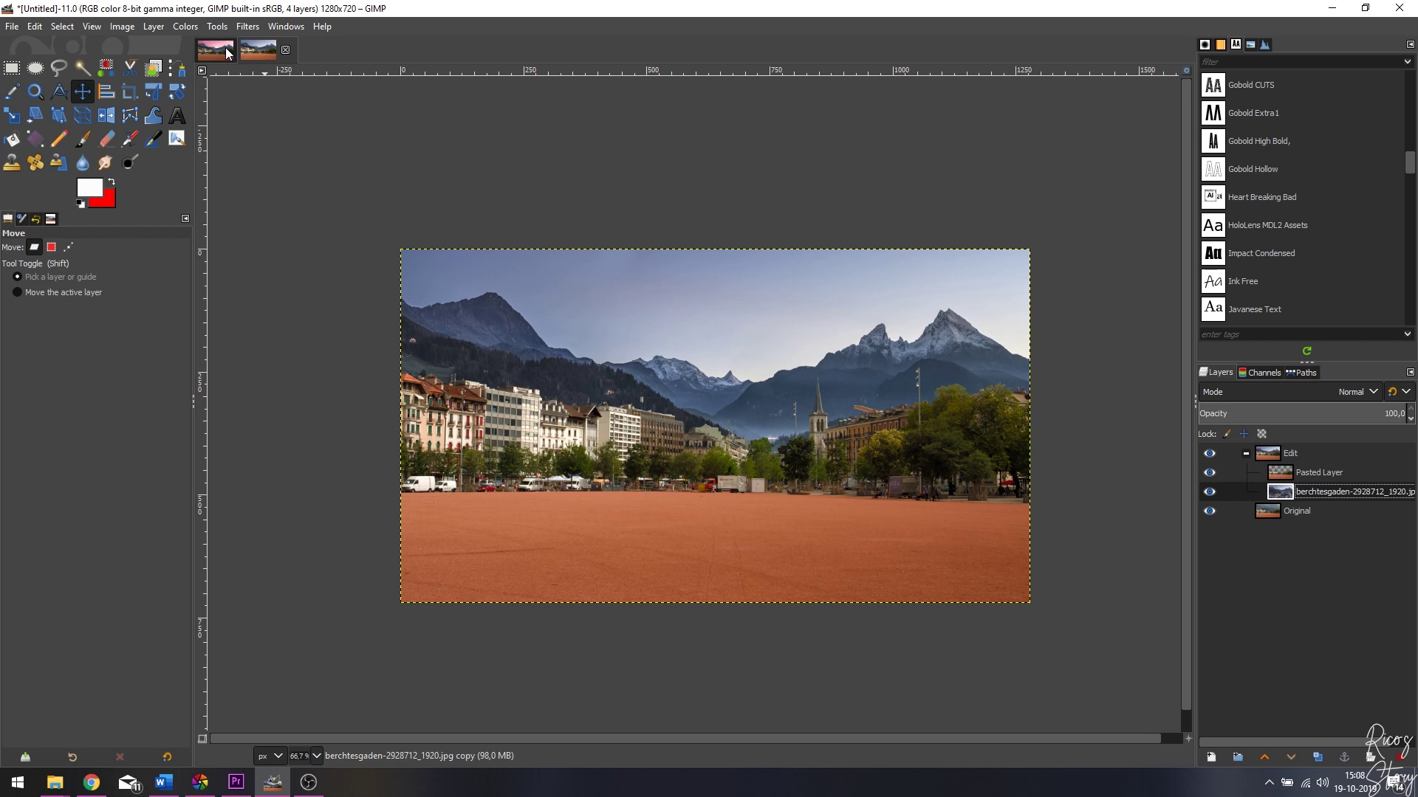
# Compare with the finished project image, and add a transparent layer named Red directly above the mountain layer.
pyautogui.click(226, 51)
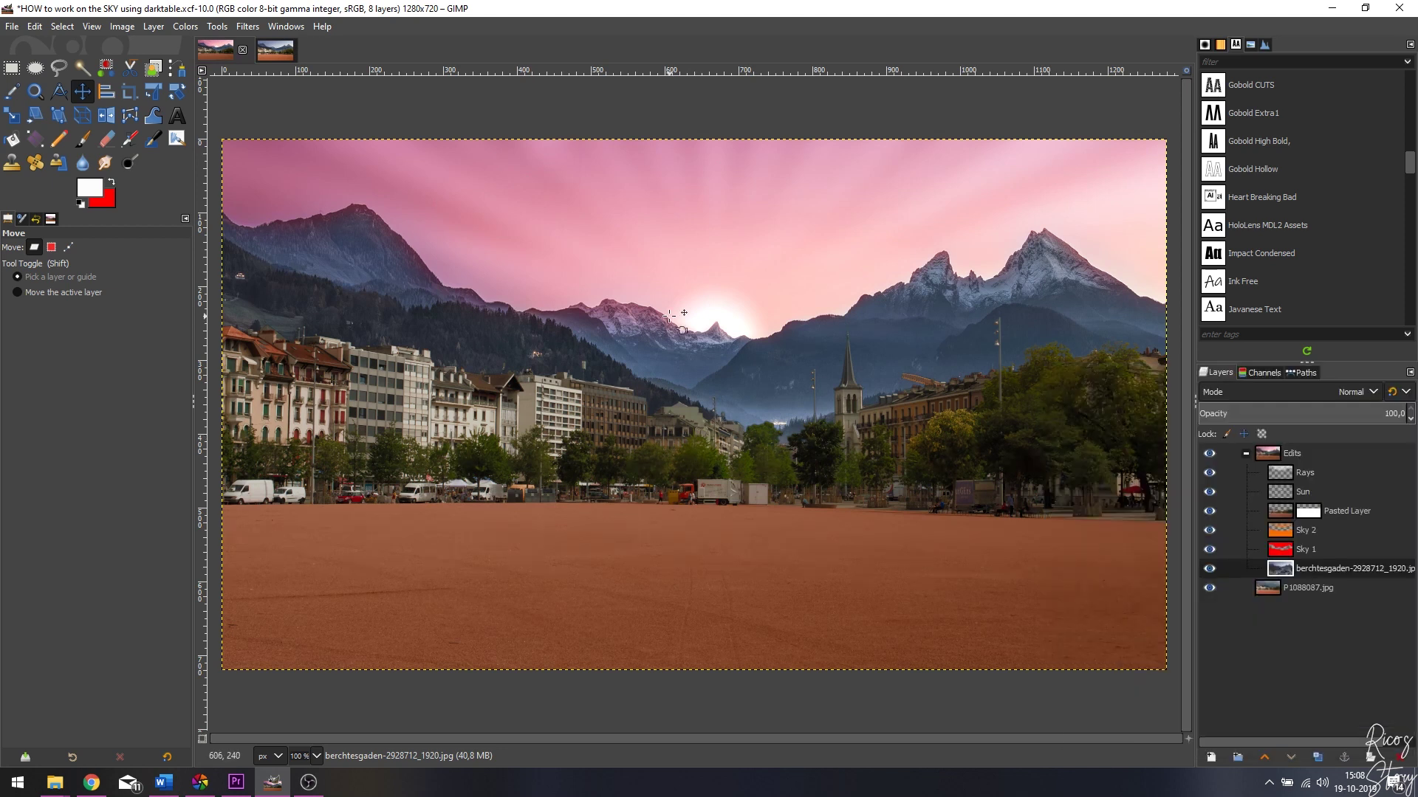
pyautogui.click(266, 49)
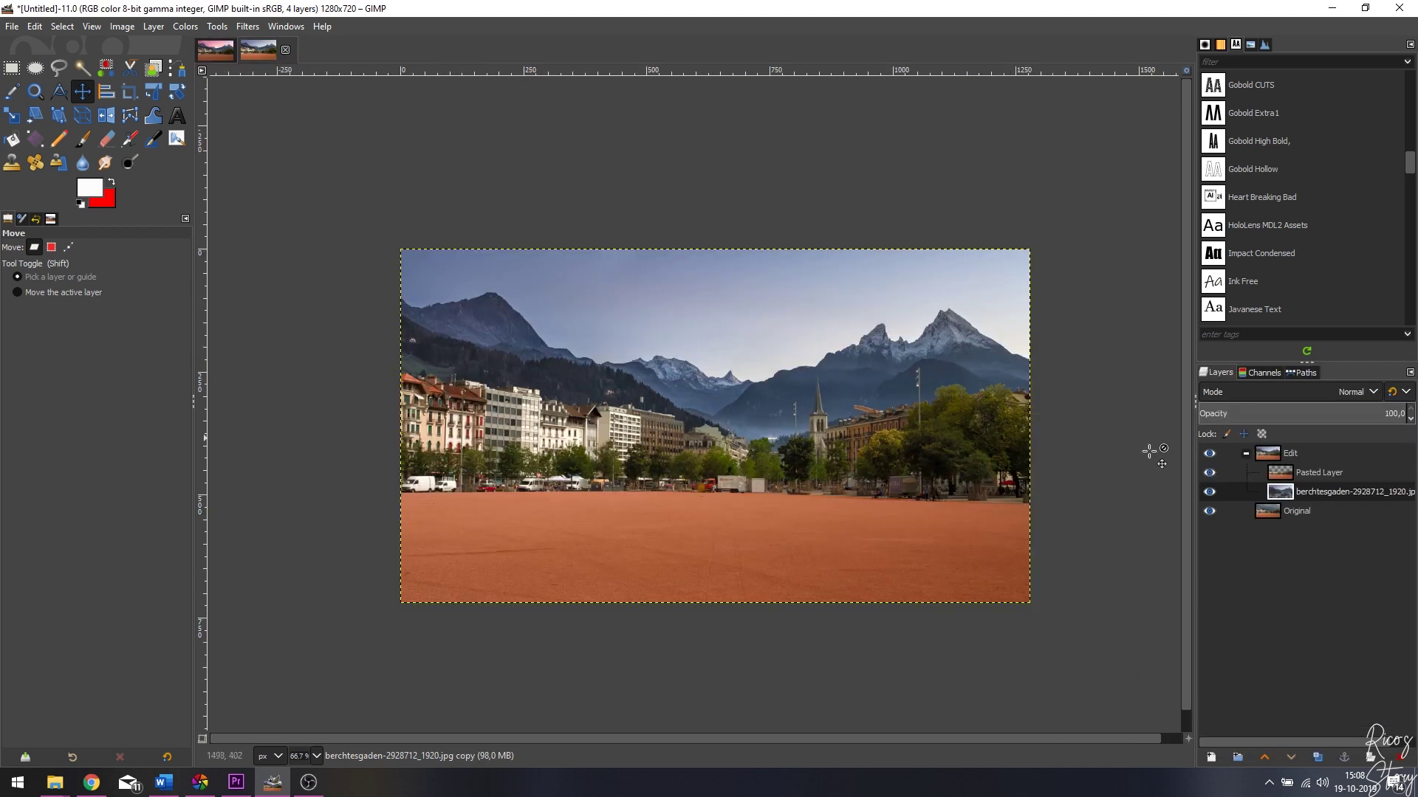
pyautogui.click(995, 715)
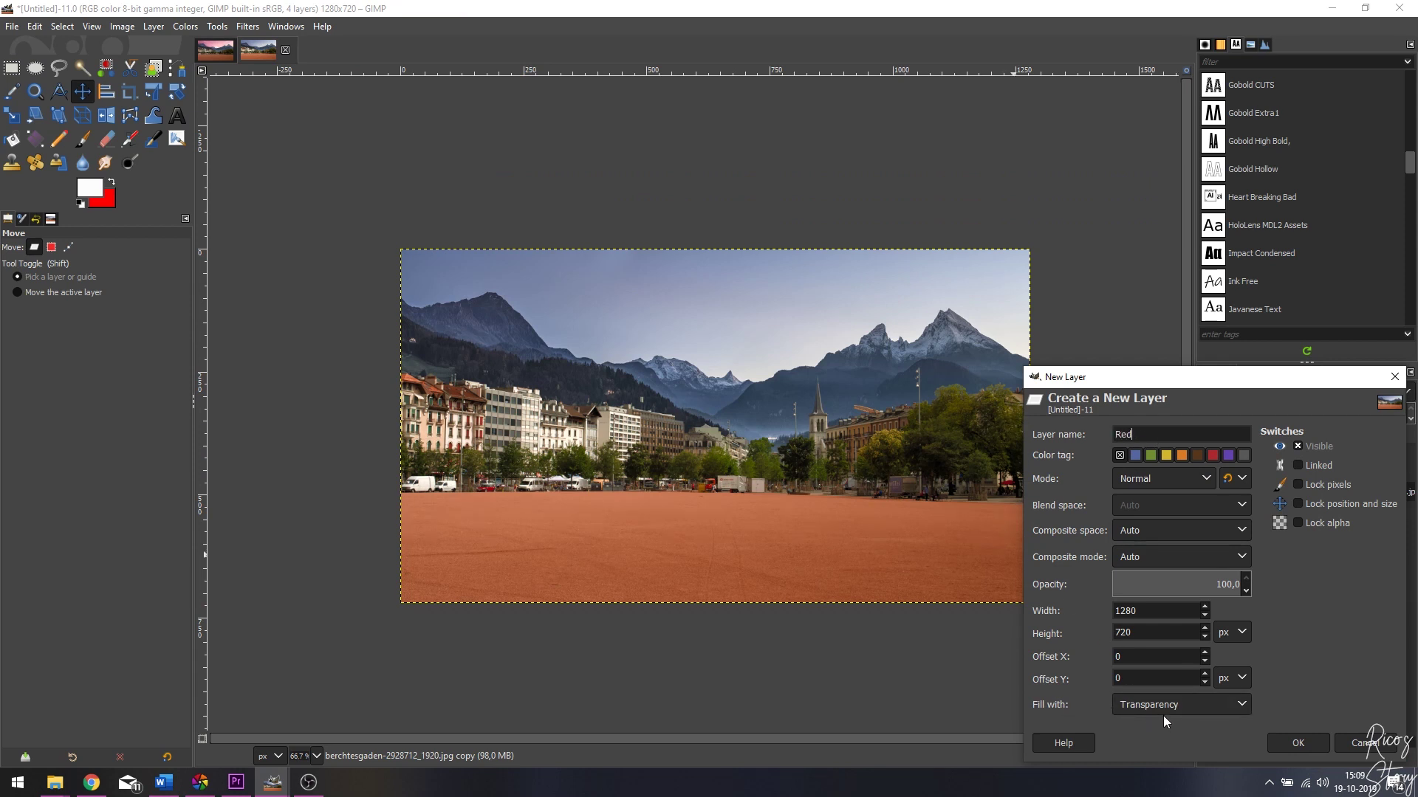
pyautogui.click(1301, 744)
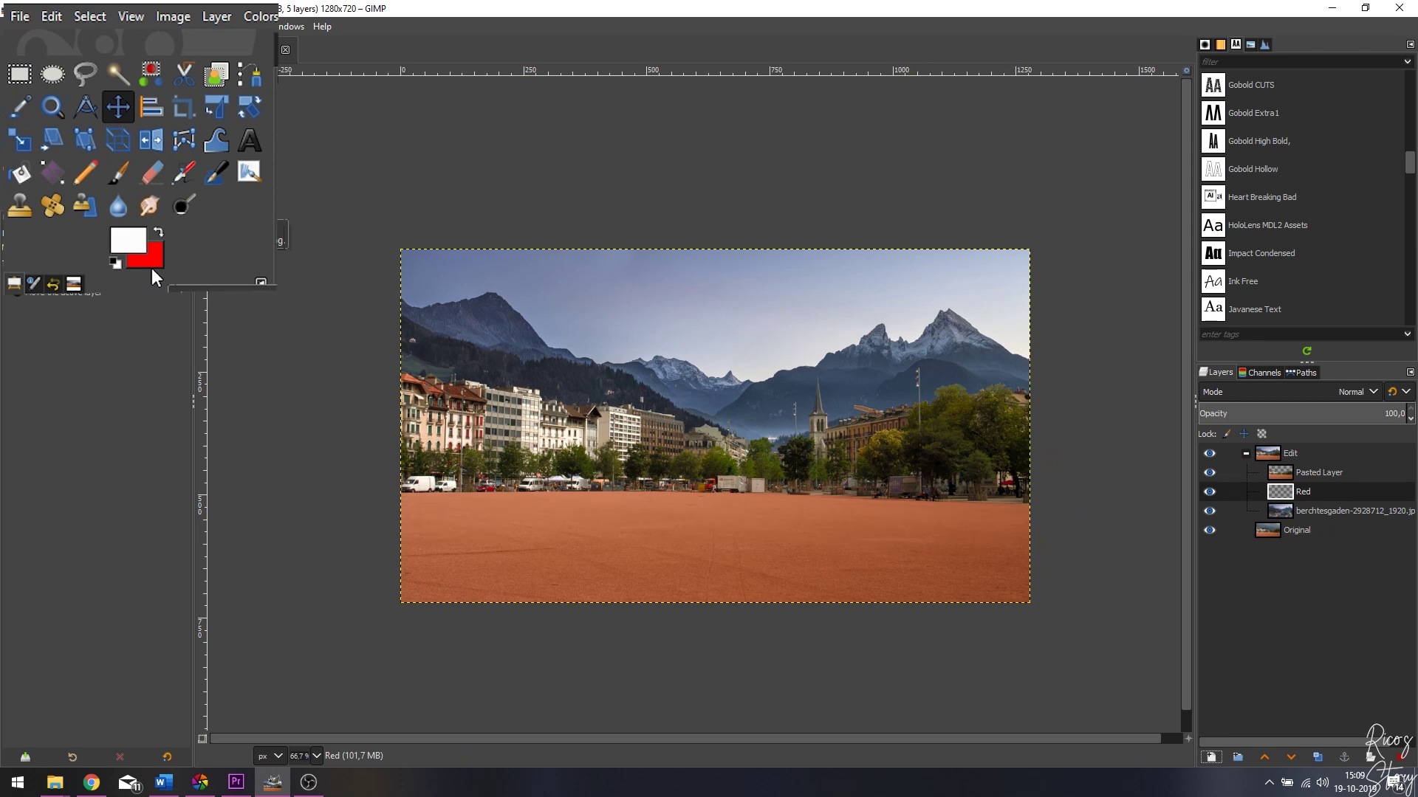
pyautogui.click(137, 245)
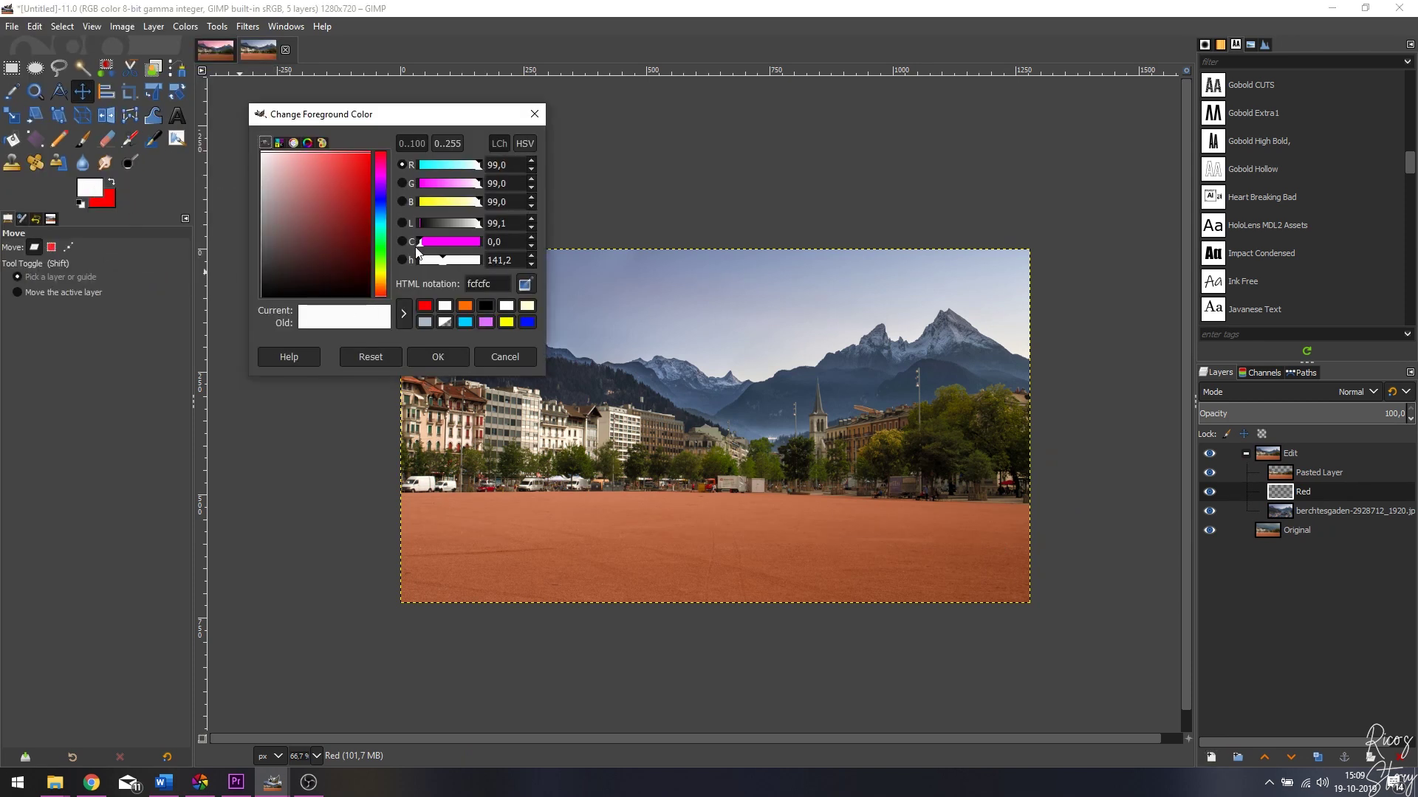
pyautogui.click(342, 165)
pyautogui.moveTo(347, 161); pyautogui.dragTo(316, 272)
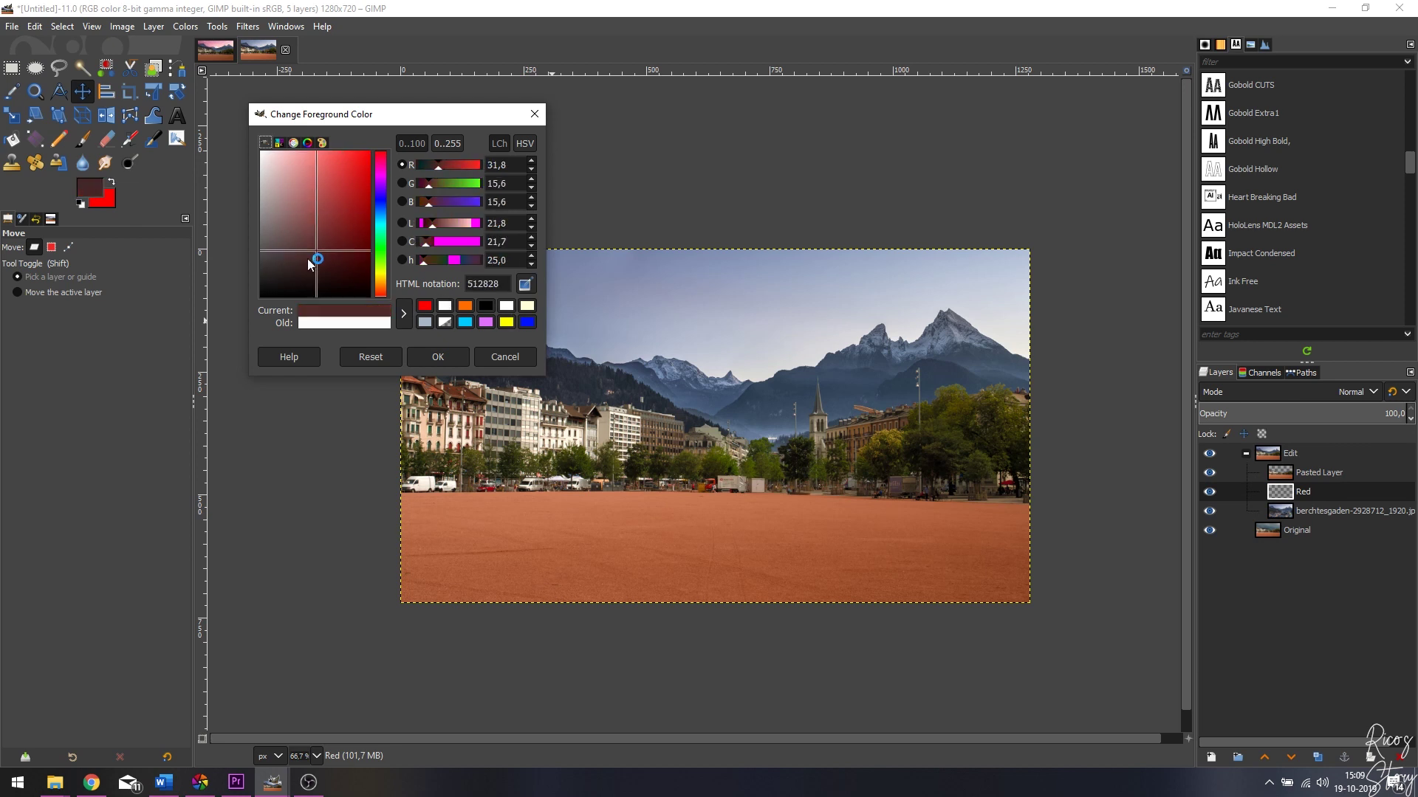
pyautogui.moveTo(379, 200); pyautogui.dragTo(364, 260)
pyautogui.click(342, 249)
pyautogui.click(505, 357)
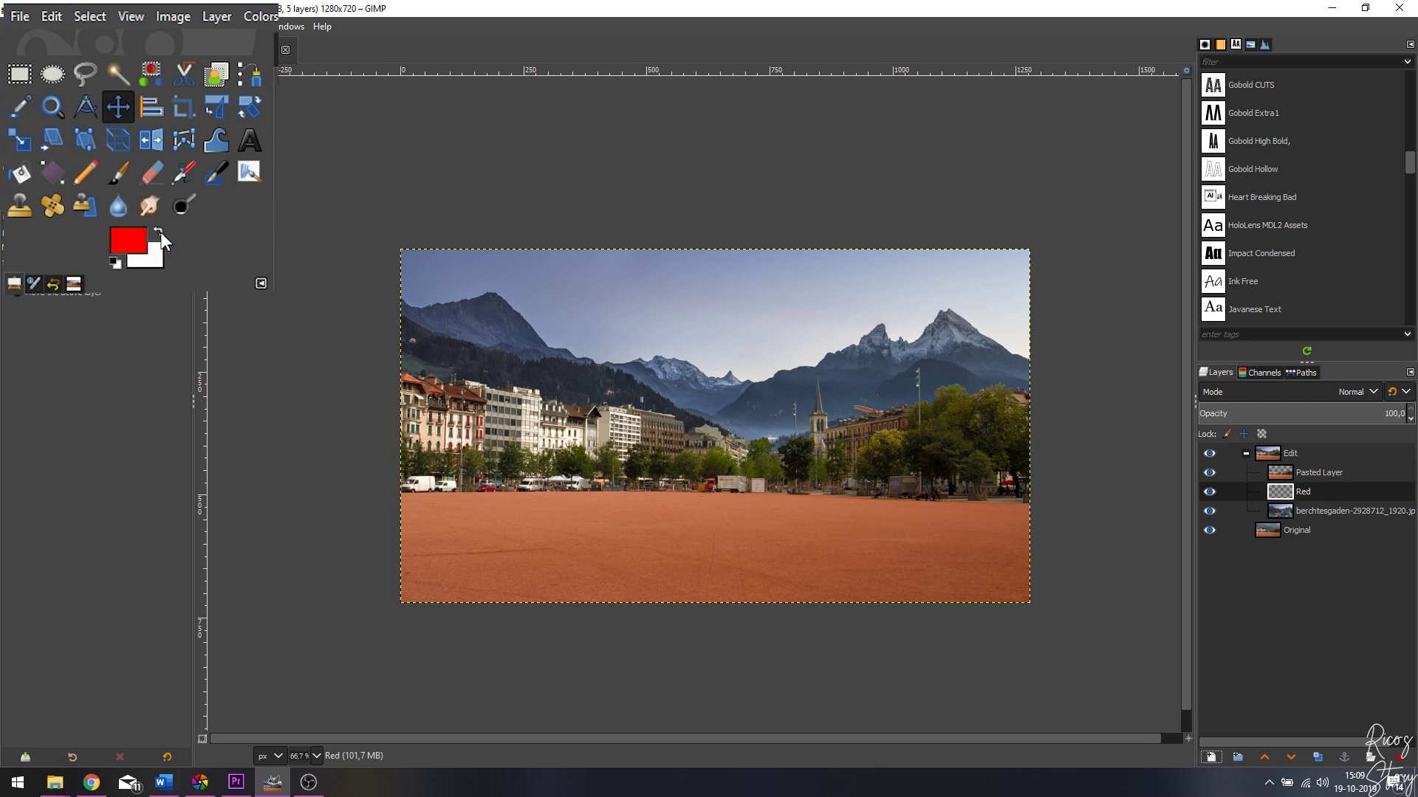
# Fill the Red layer with the red foreground color and set its blend mode to Soft light.
pyautogui.click(35, 27)
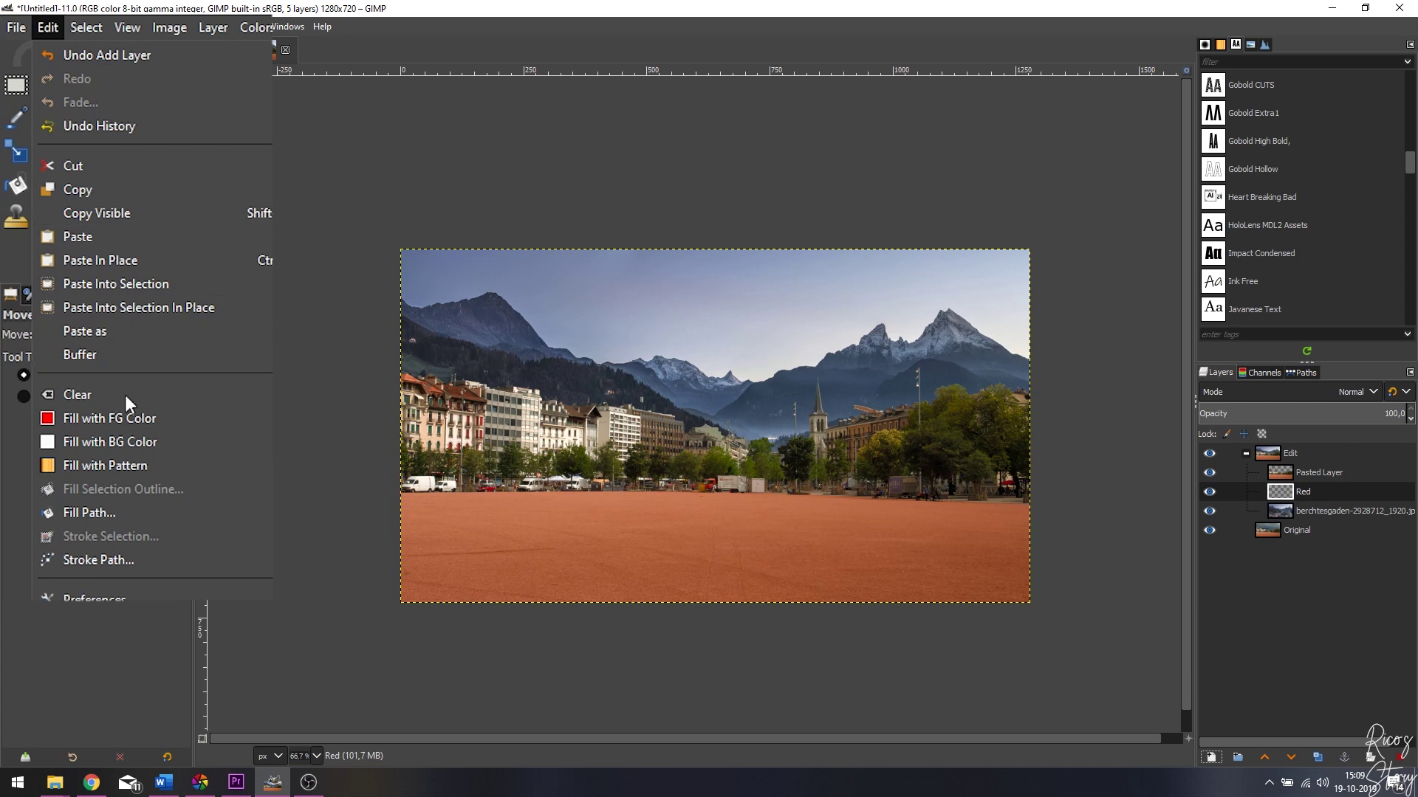
pyautogui.click(110, 418)
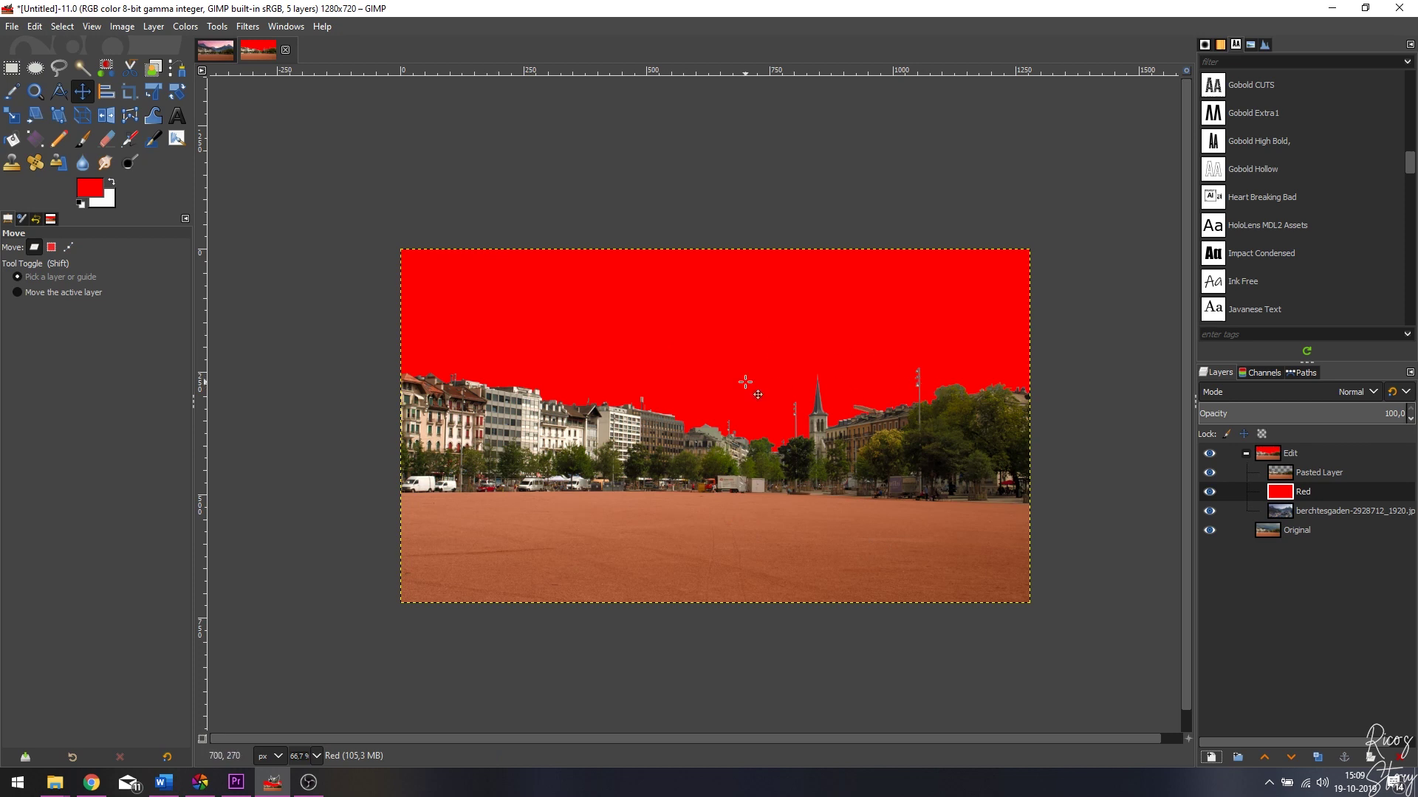
pyautogui.click(1367, 393)
pyautogui.scroll(-3, 1355, 591)
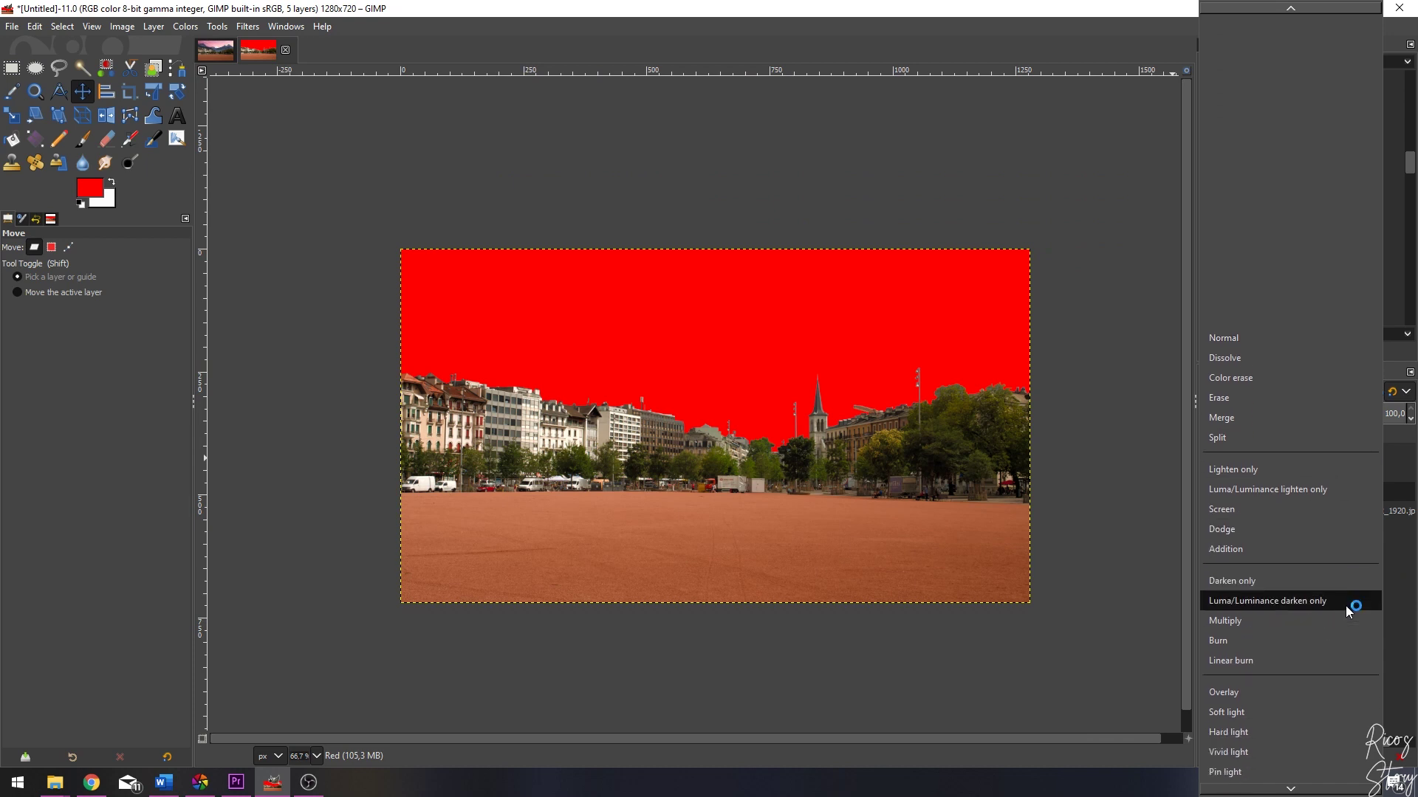
pyautogui.click(1252, 666)
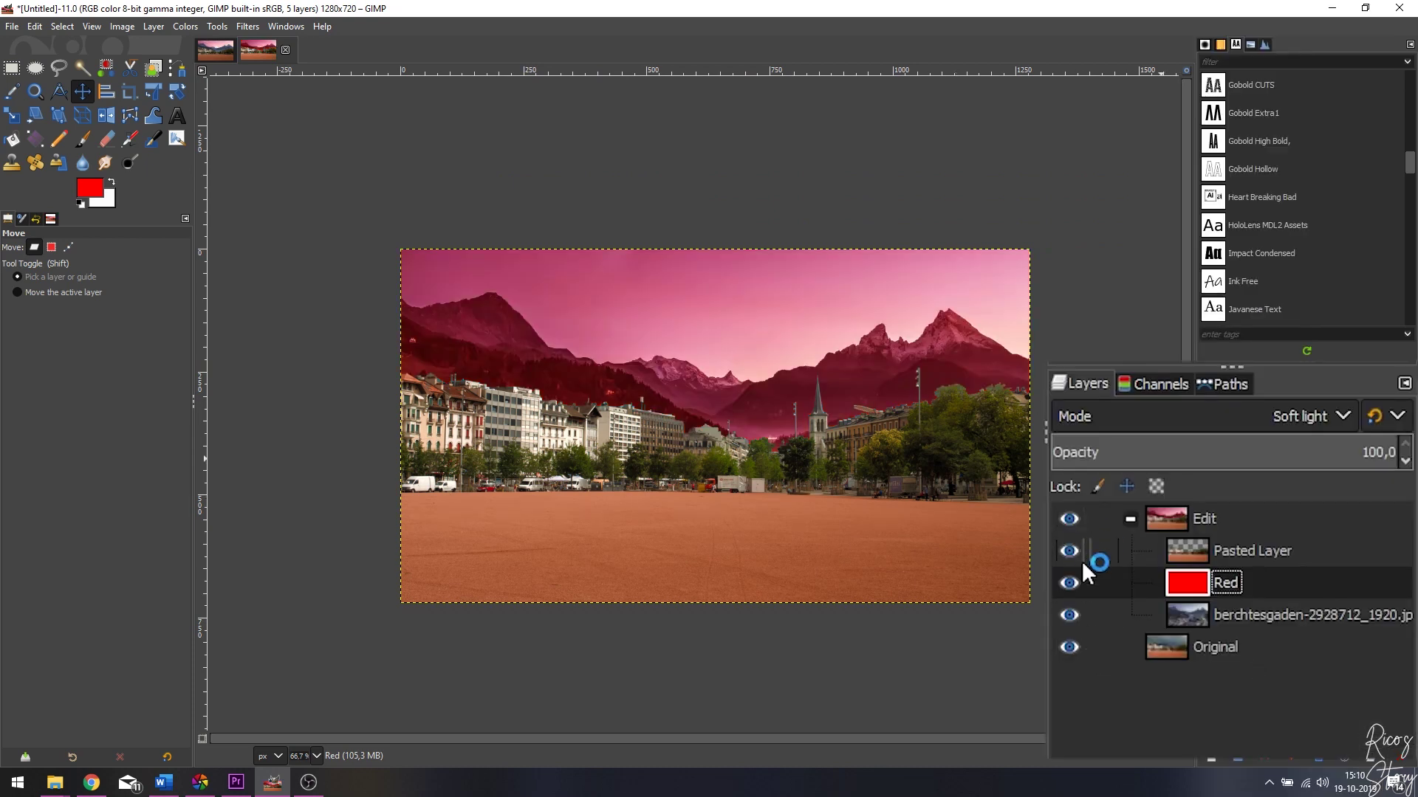
# Check the tint with the Pasted Layer hidden, show that layer again, and set the Red layer's opacity to 60.
pyautogui.click(1210, 474)
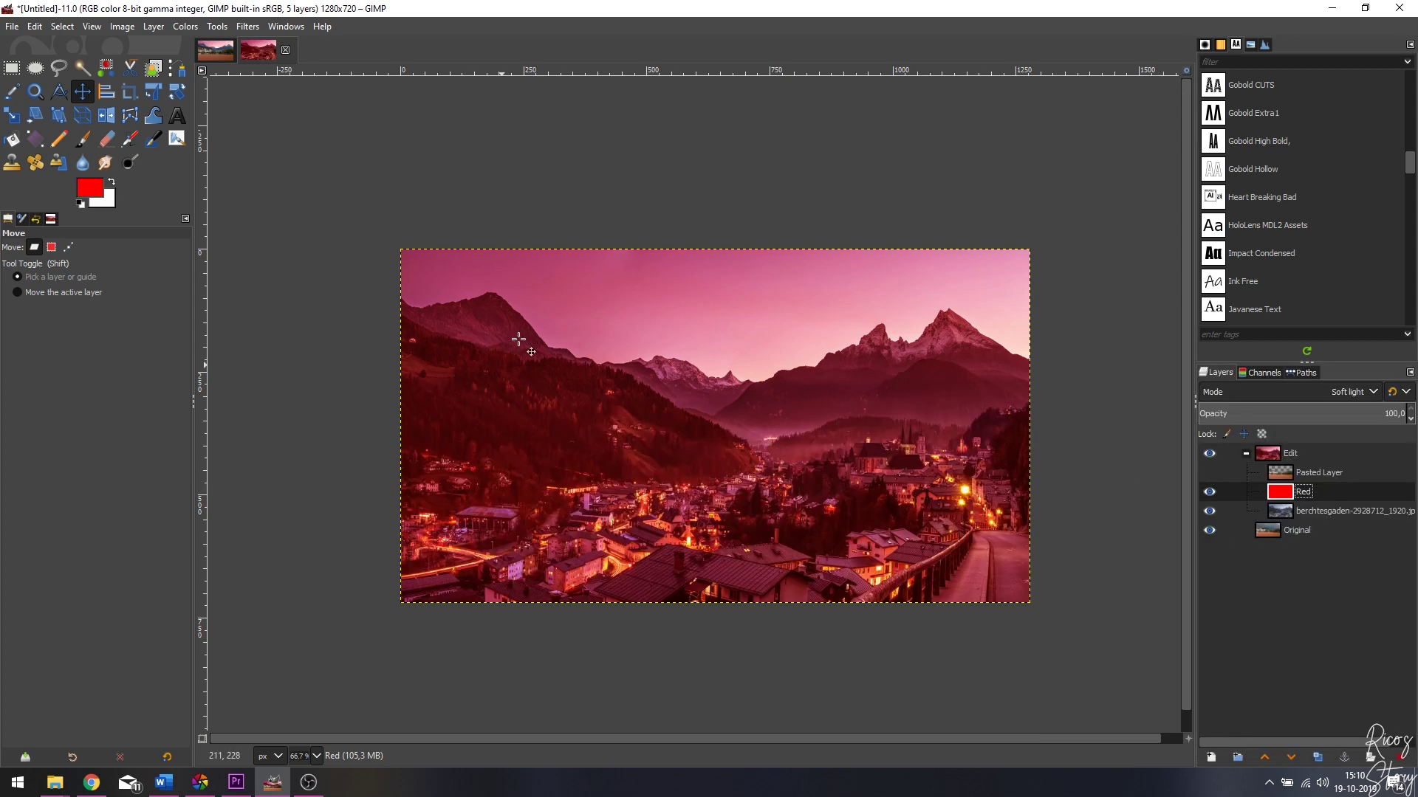
pyautogui.click(1210, 474)
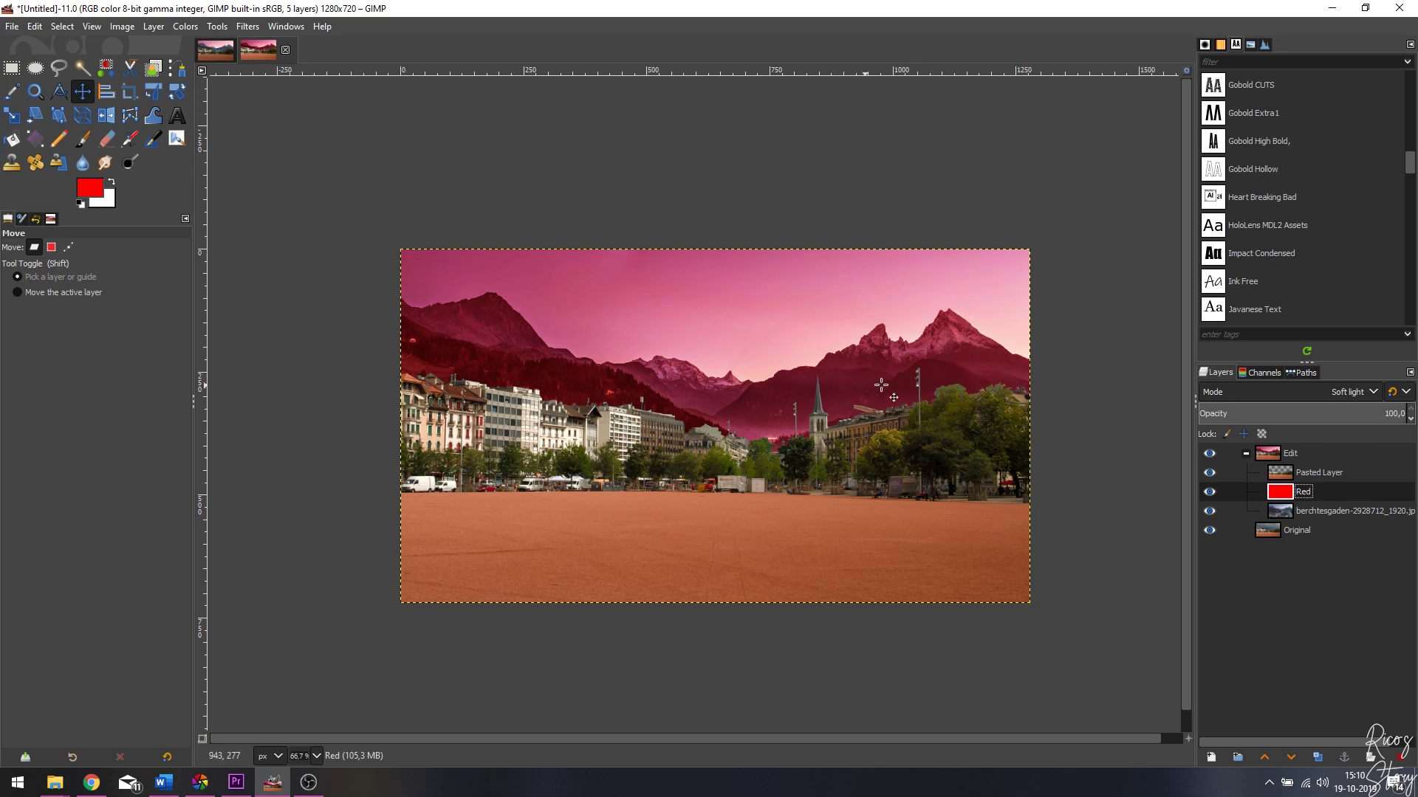
pyautogui.click(1392, 415)
pyautogui.moveTo(1357, 420); pyautogui.dragTo(1356, 418)
pyautogui.write('50')
pyautogui.press('Return')
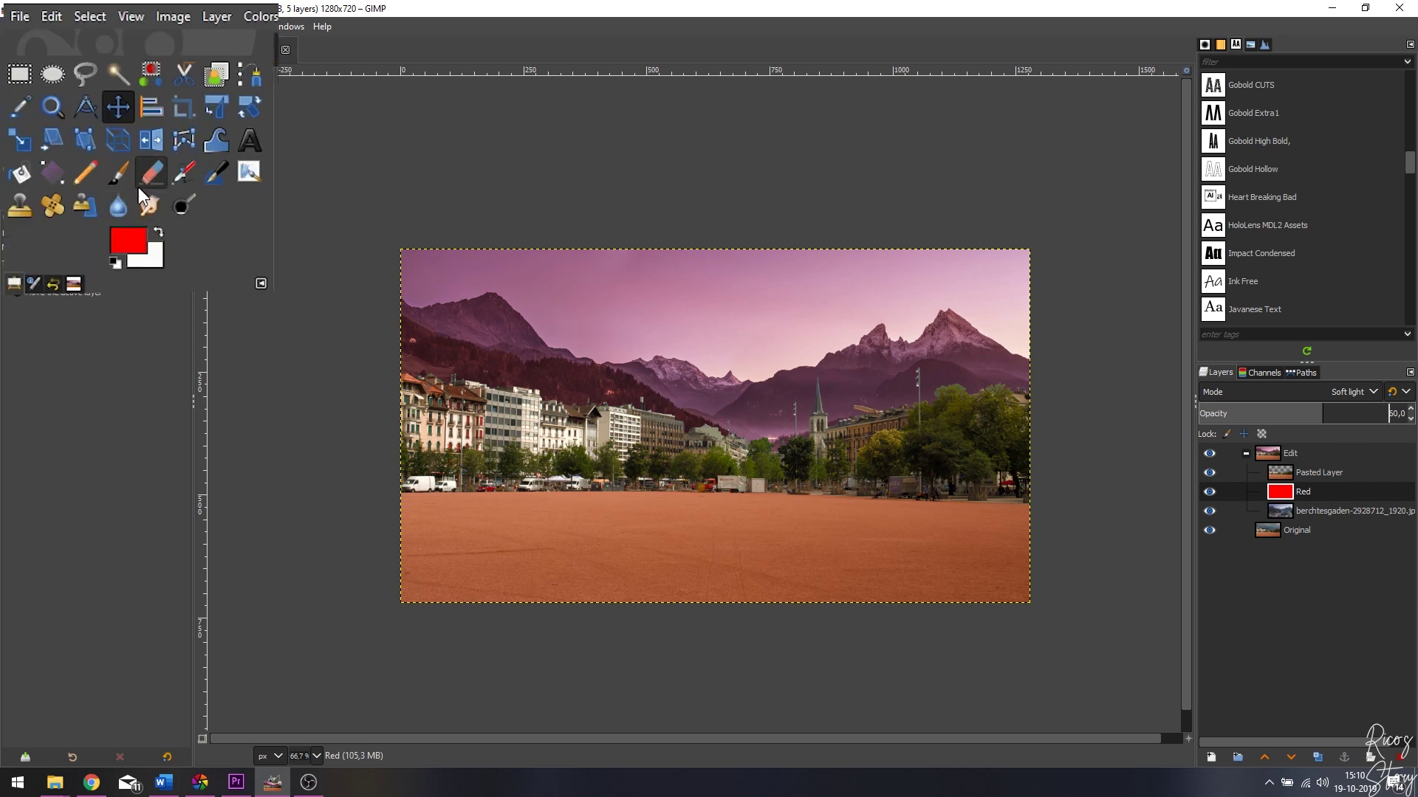
# Set up the Eraser with the 2. Hardness 075 brush, a size of 115.18 and a hardness of 24.1.
pyautogui.click(148, 177)
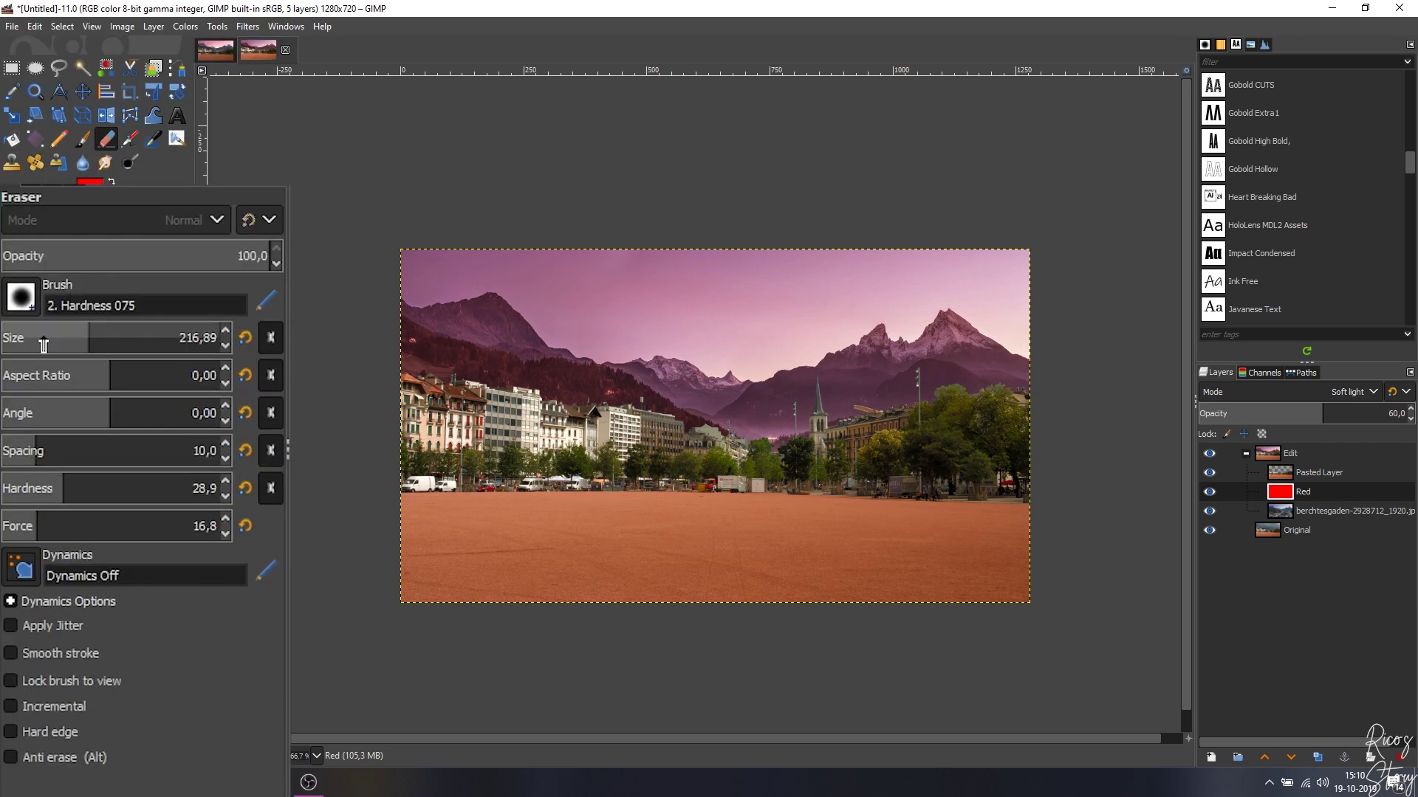
pyautogui.click(21, 295)
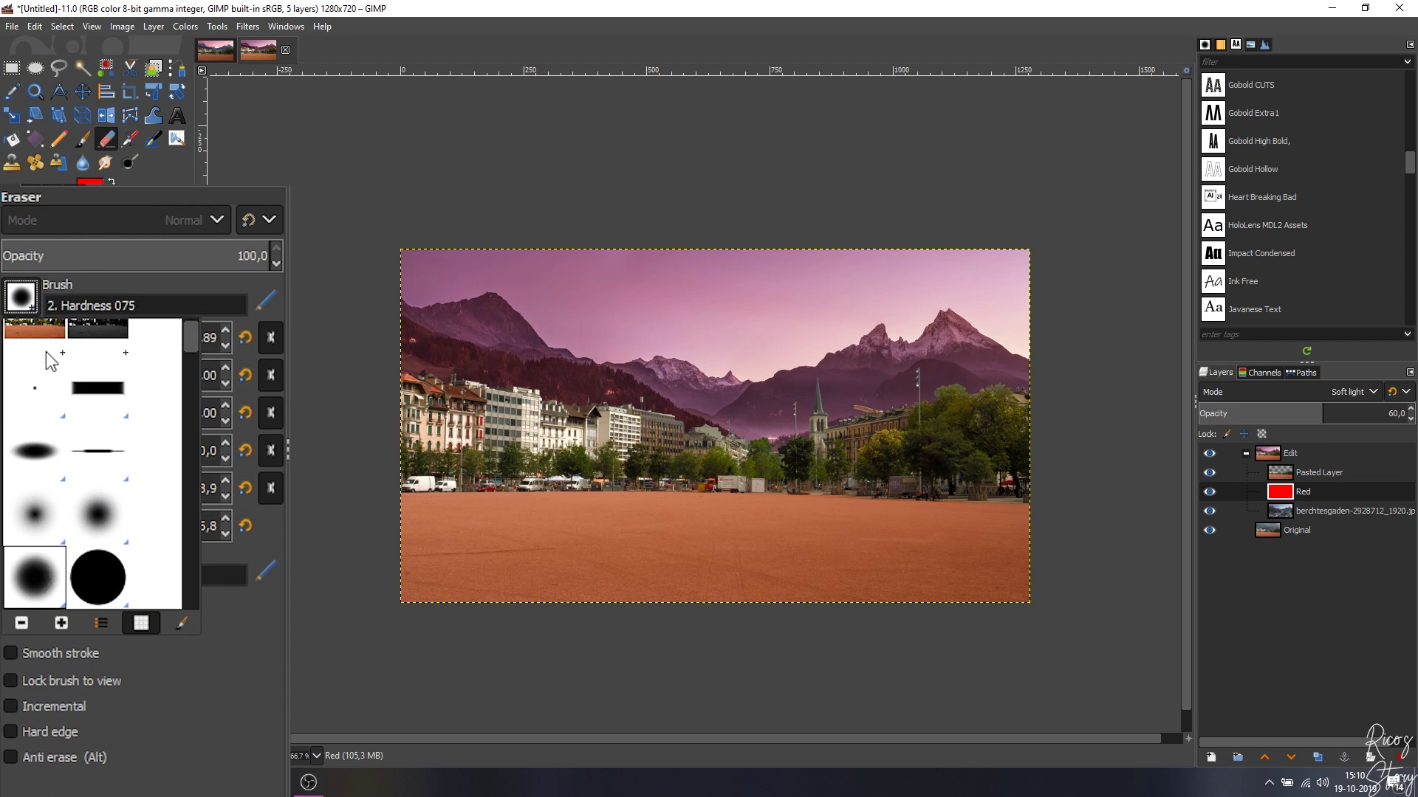
pyautogui.click(21, 297)
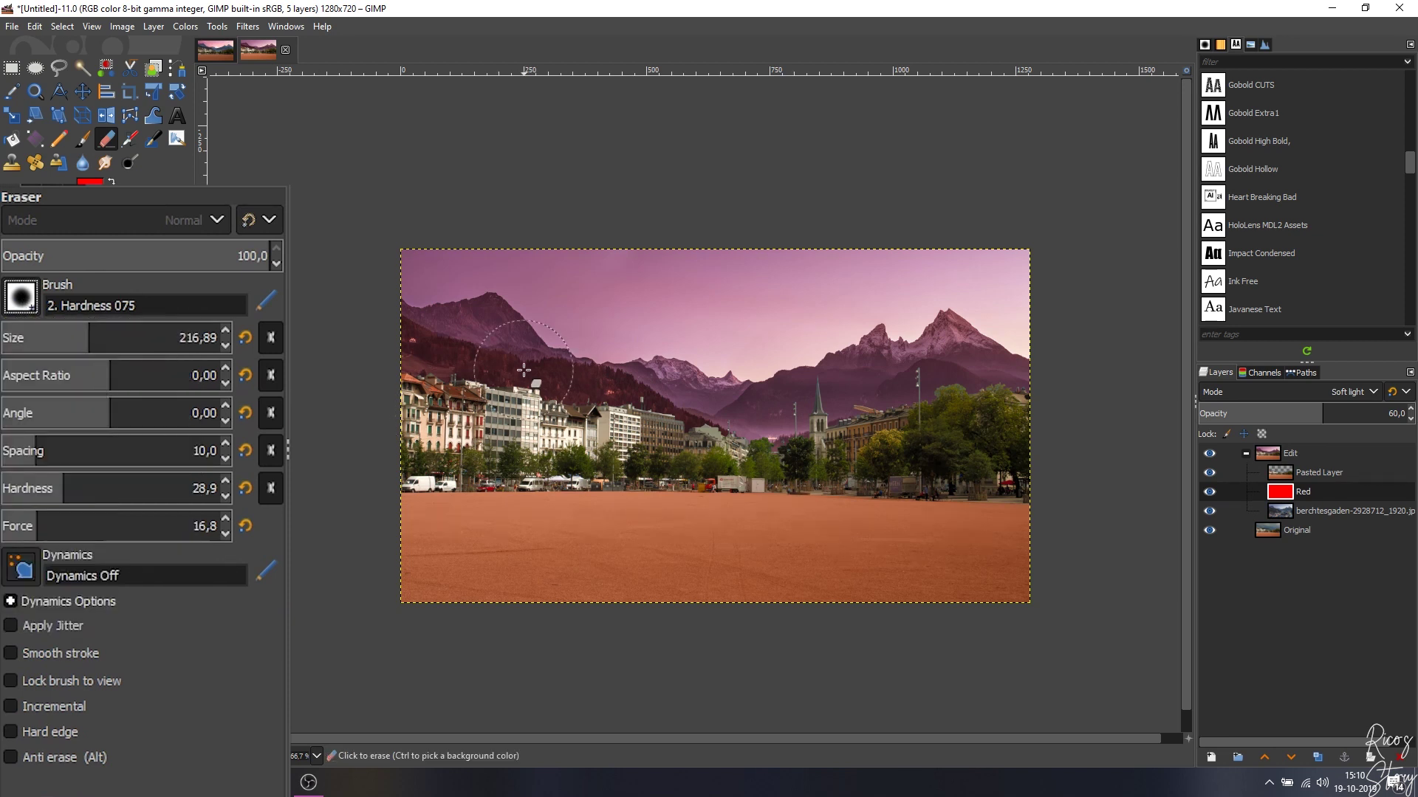
pyautogui.moveTo(79, 336); pyautogui.dragTo(61, 338)
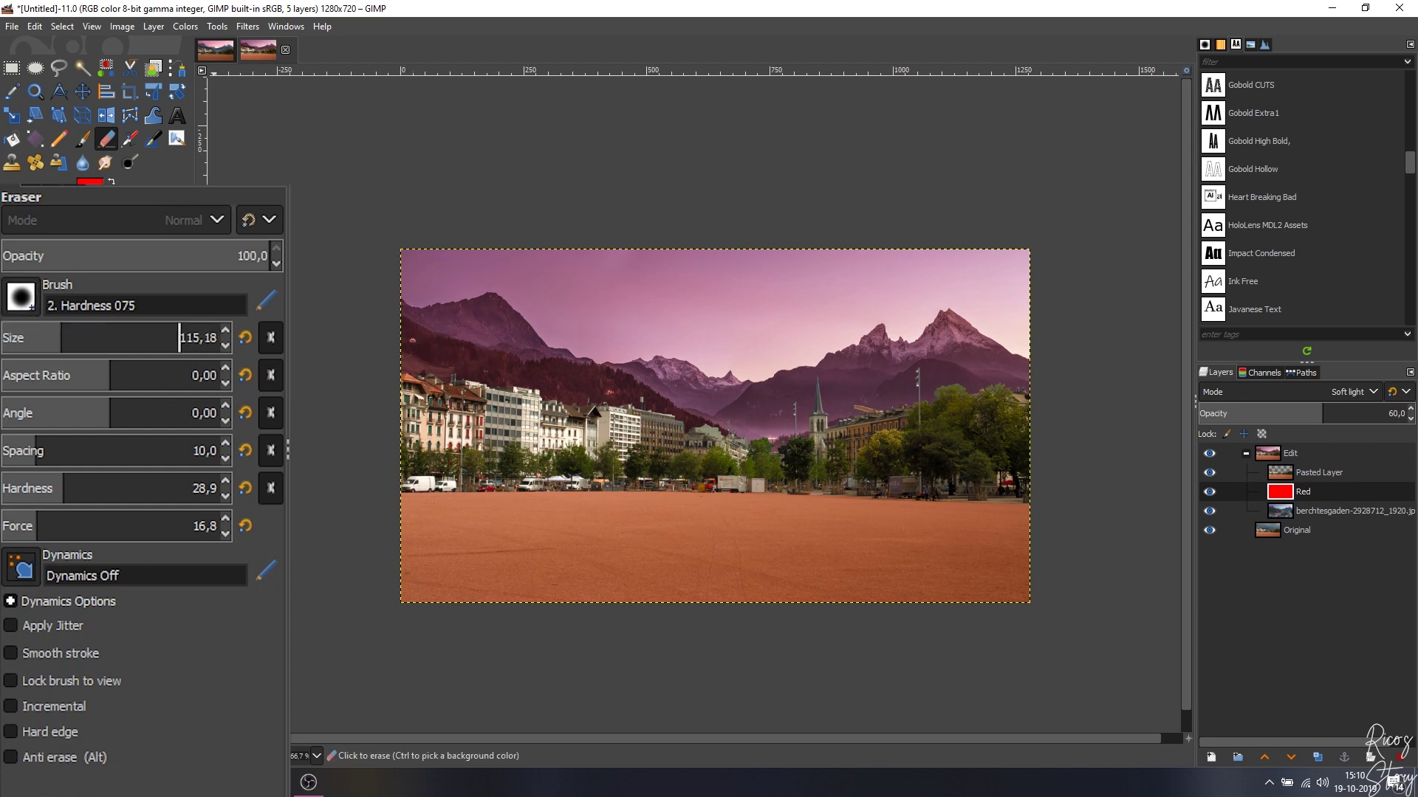
pyautogui.moveTo(79, 496); pyautogui.dragTo(1171, 379)
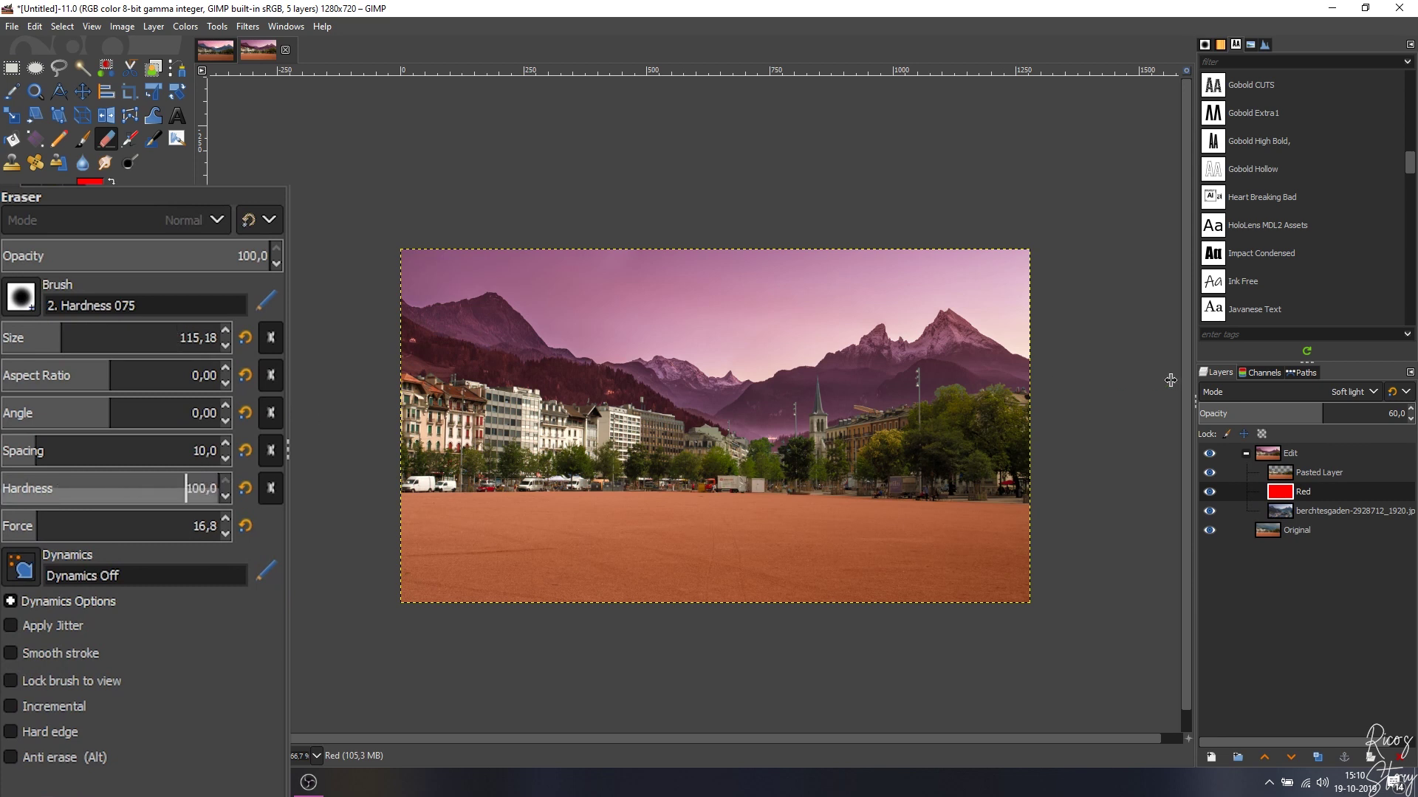
pyautogui.moveTo(1063, 380); pyautogui.dragTo(64, 487)
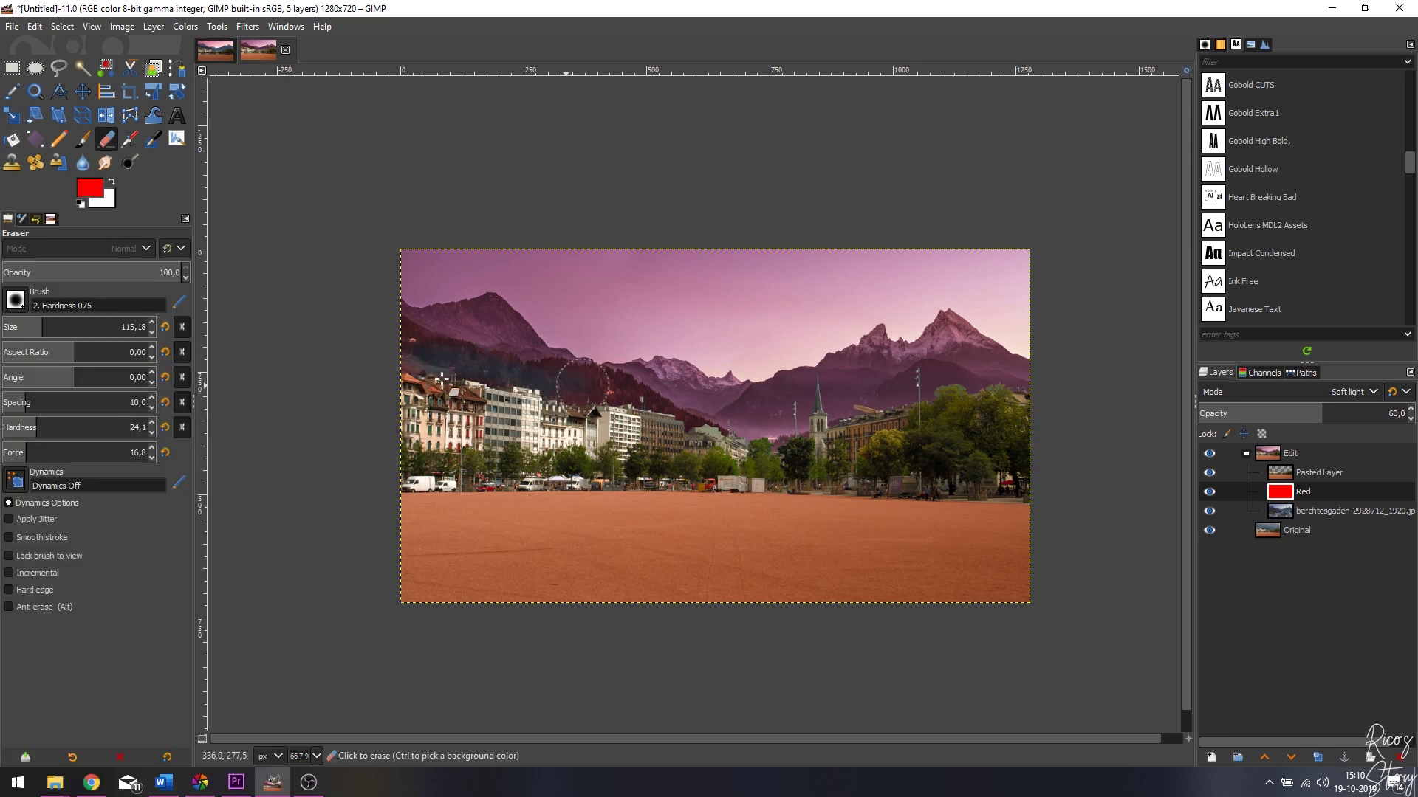
# Erase the red tint on the Red layer over the lower mountain slopes and the forest behind the city.
pyautogui.moveTo(741, 424)
pyautogui.mouseDown()
pyautogui.moveTo(819, 425)
pyautogui.moveTo(710, 435)
pyautogui.moveTo(763, 439)
pyautogui.moveTo(894, 399)
pyautogui.moveTo(1027, 387)
pyautogui.moveTo(951, 334)
pyautogui.moveTo(841, 379)
pyautogui.mouseUp()
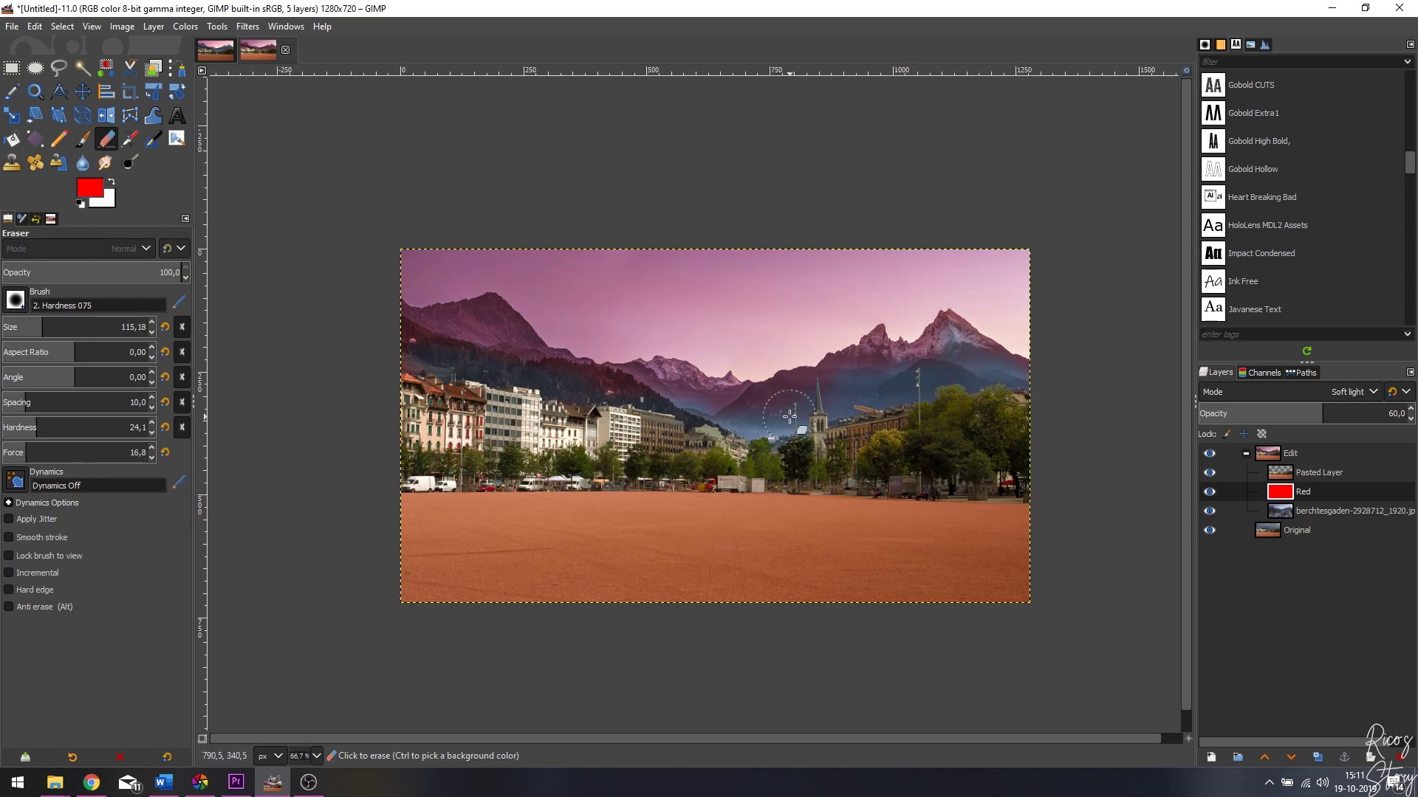
pyautogui.moveTo(521, 361)
pyautogui.mouseDown()
pyautogui.moveTo(491, 313)
pyautogui.moveTo(414, 325)
pyautogui.moveTo(484, 340)
pyautogui.moveTo(386, 336)
pyautogui.moveTo(413, 354)
pyautogui.mouseUp()
pyautogui.moveTo(739, 401)
pyautogui.mouseDown()
pyautogui.moveTo(838, 395)
pyautogui.moveTo(775, 401)
pyautogui.moveTo(825, 404)
pyautogui.mouseUp()
pyautogui.scroll(5, 965, 374)
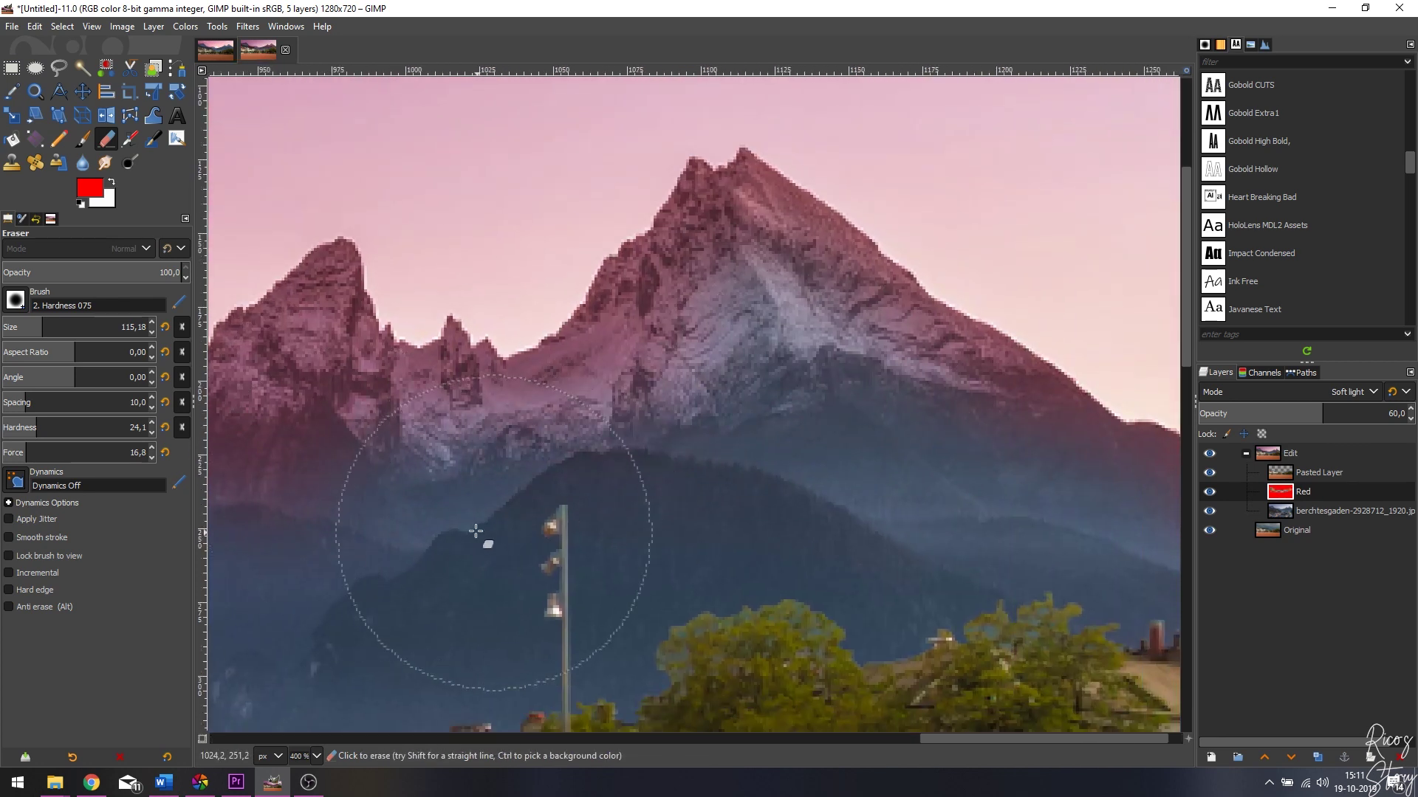
pyautogui.hscroll(-10, 484, 542)
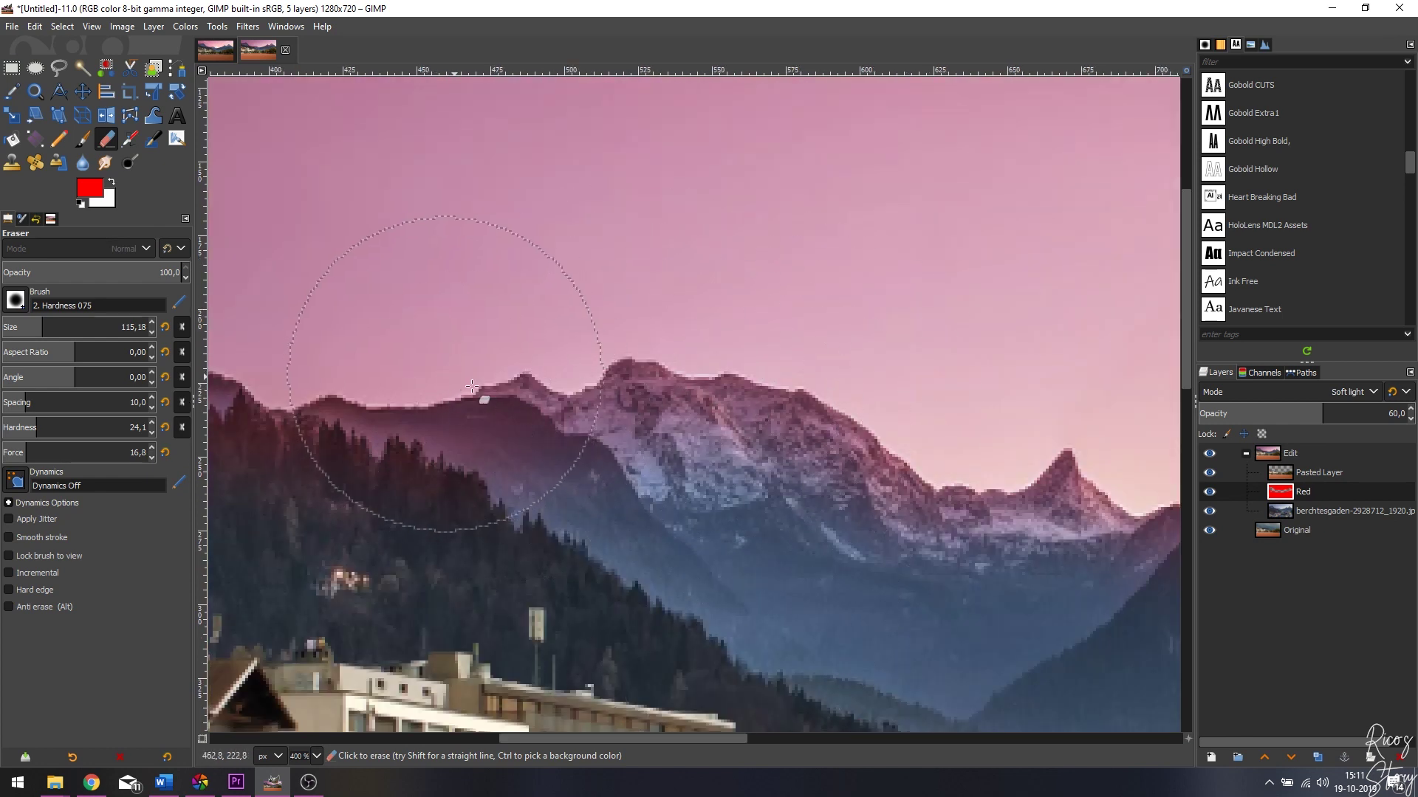
pyautogui.hscroll(-8, 926, 482)
pyautogui.hscroll(-1, 926, 482)
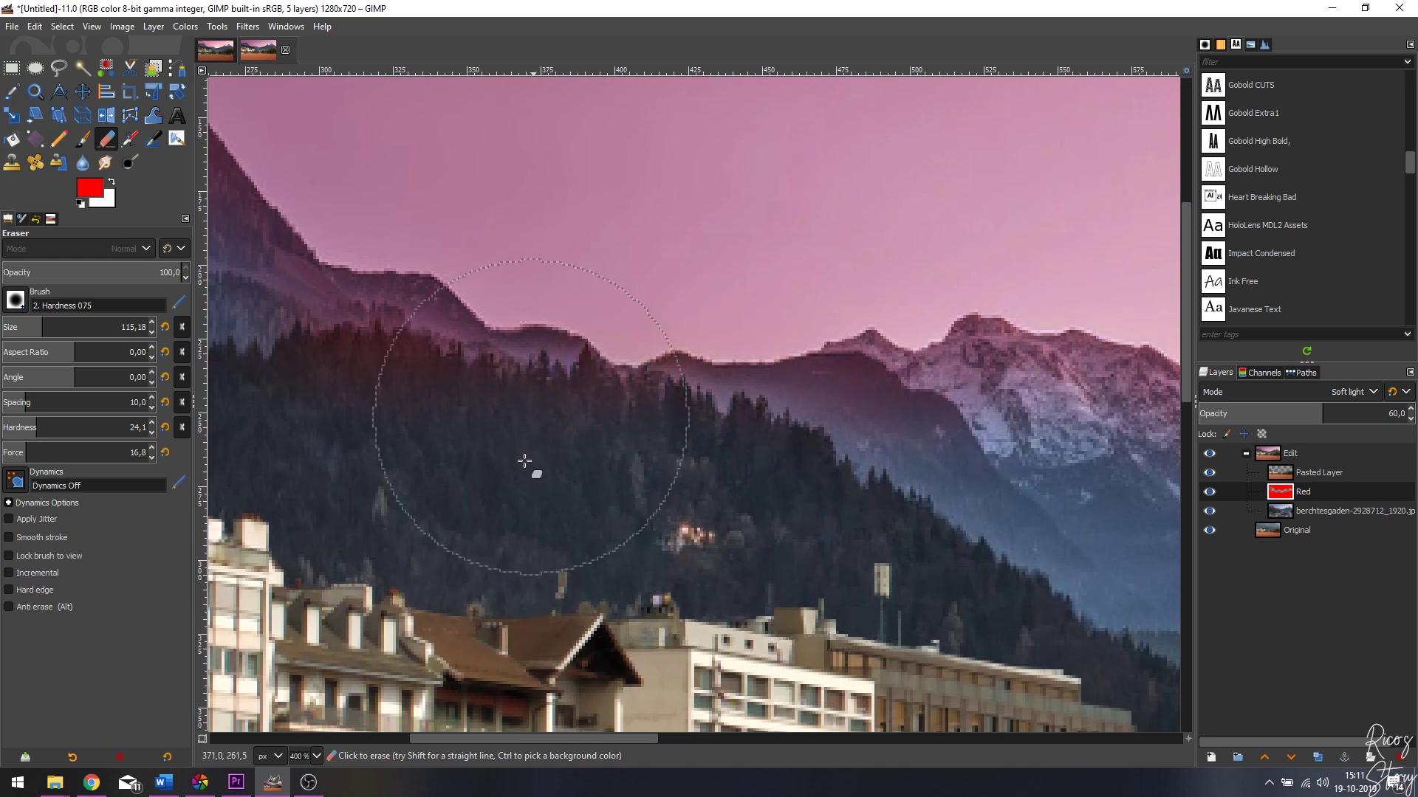
# Reduce the Eraser size to 37.09 and erase the remaining red tint on the Red layer over the distant mountains.
pyautogui.scroll(-5, 518, 463)
pyautogui.scroll(1, 833, 477)
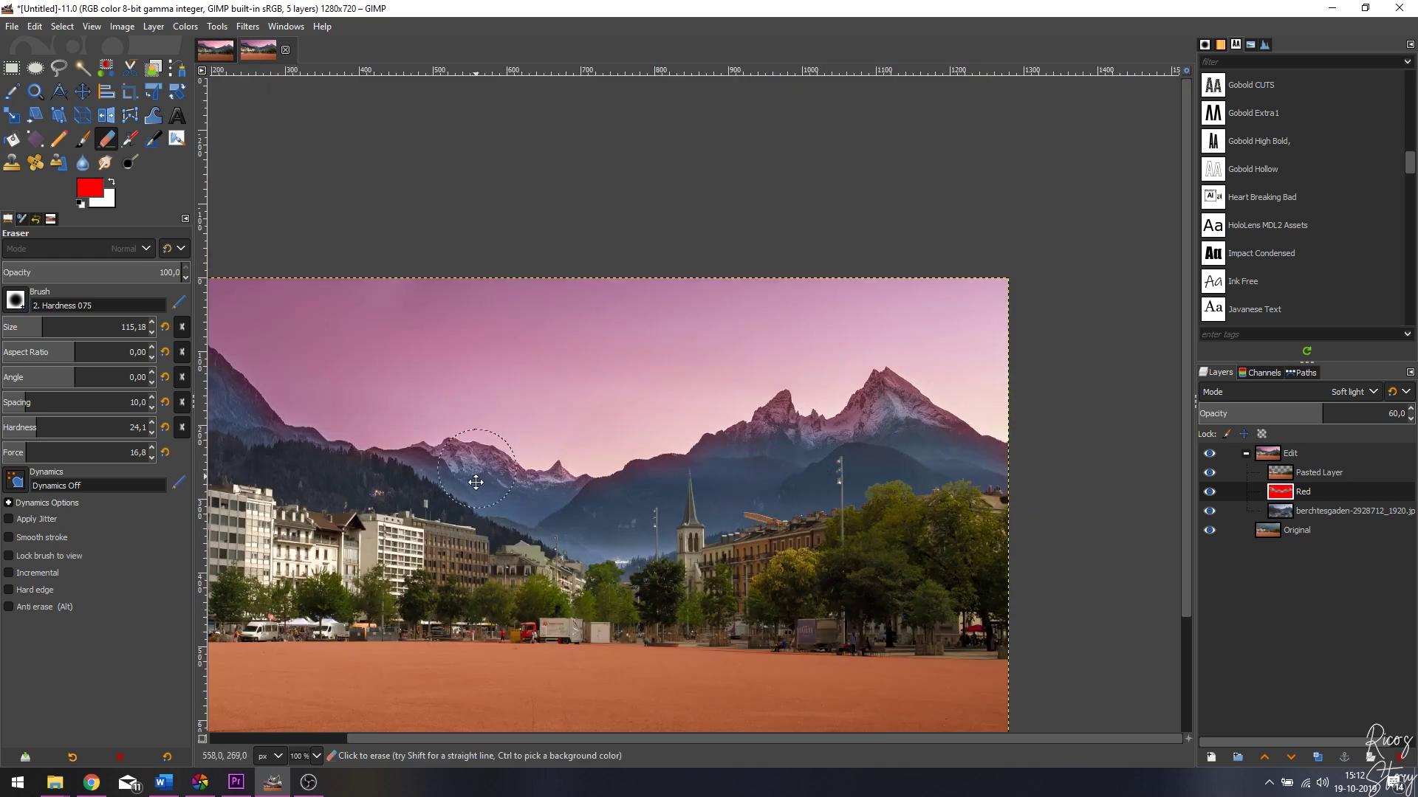
pyautogui.hscroll(-4, 517, 472)
pyautogui.moveTo(44, 341); pyautogui.dragTo(61, 340)
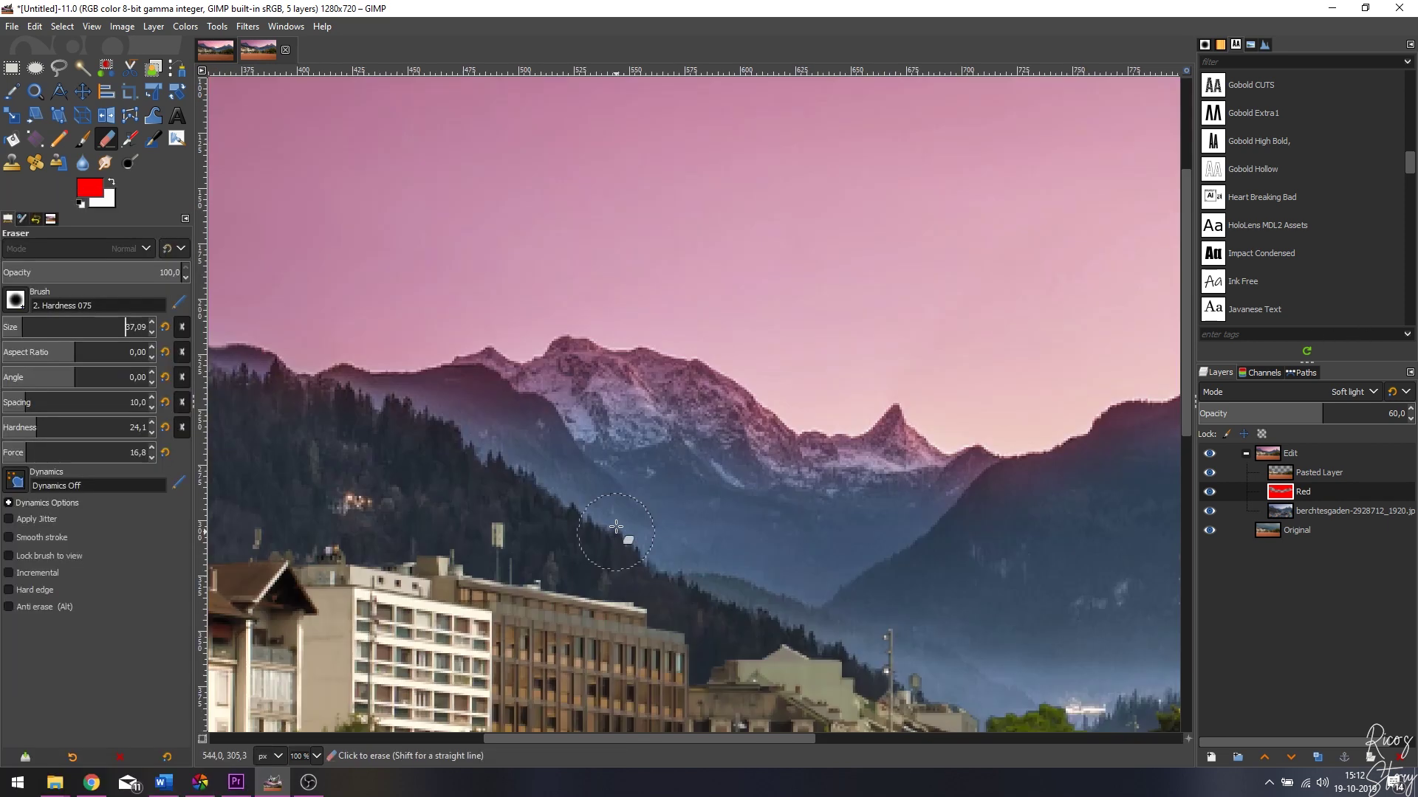
pyautogui.scroll(2, 586, 453)
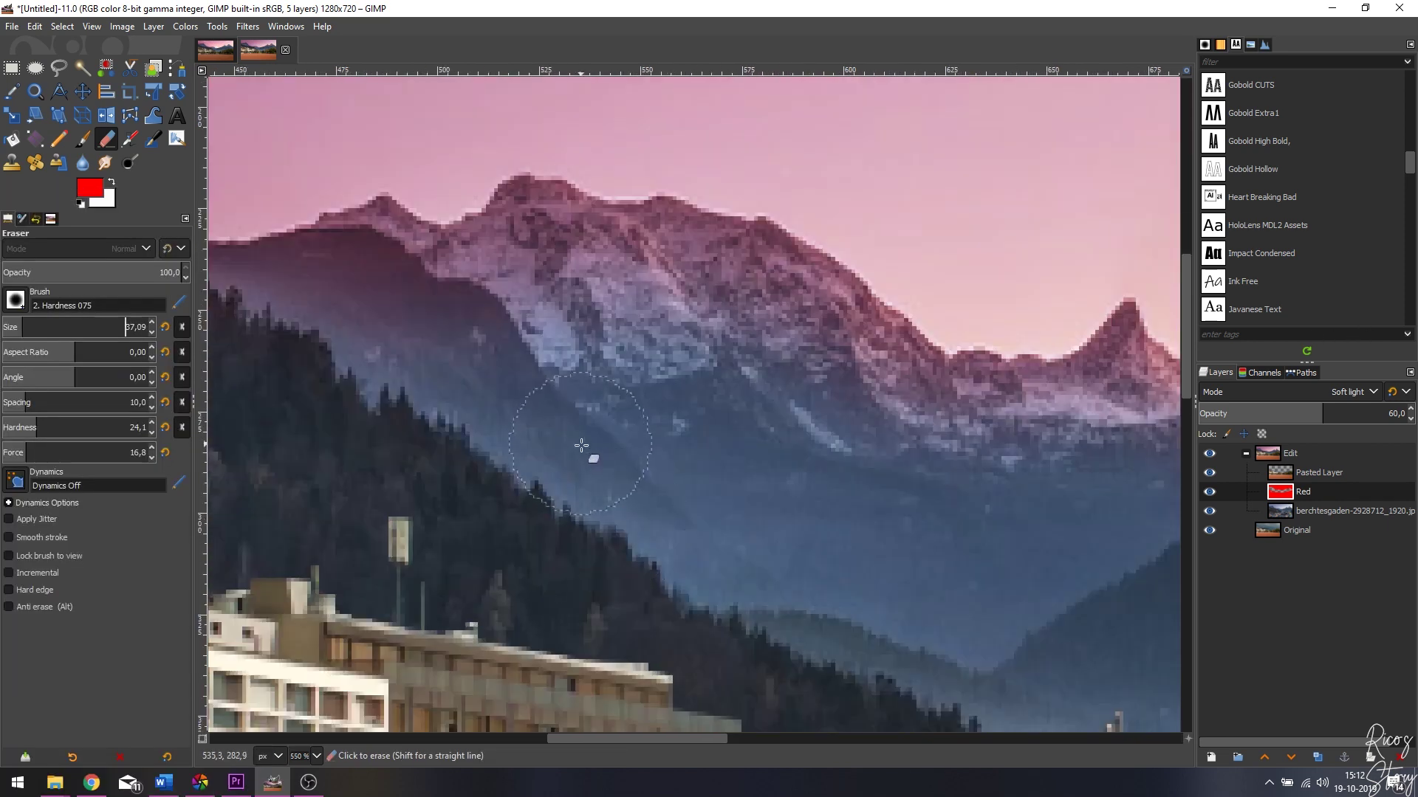
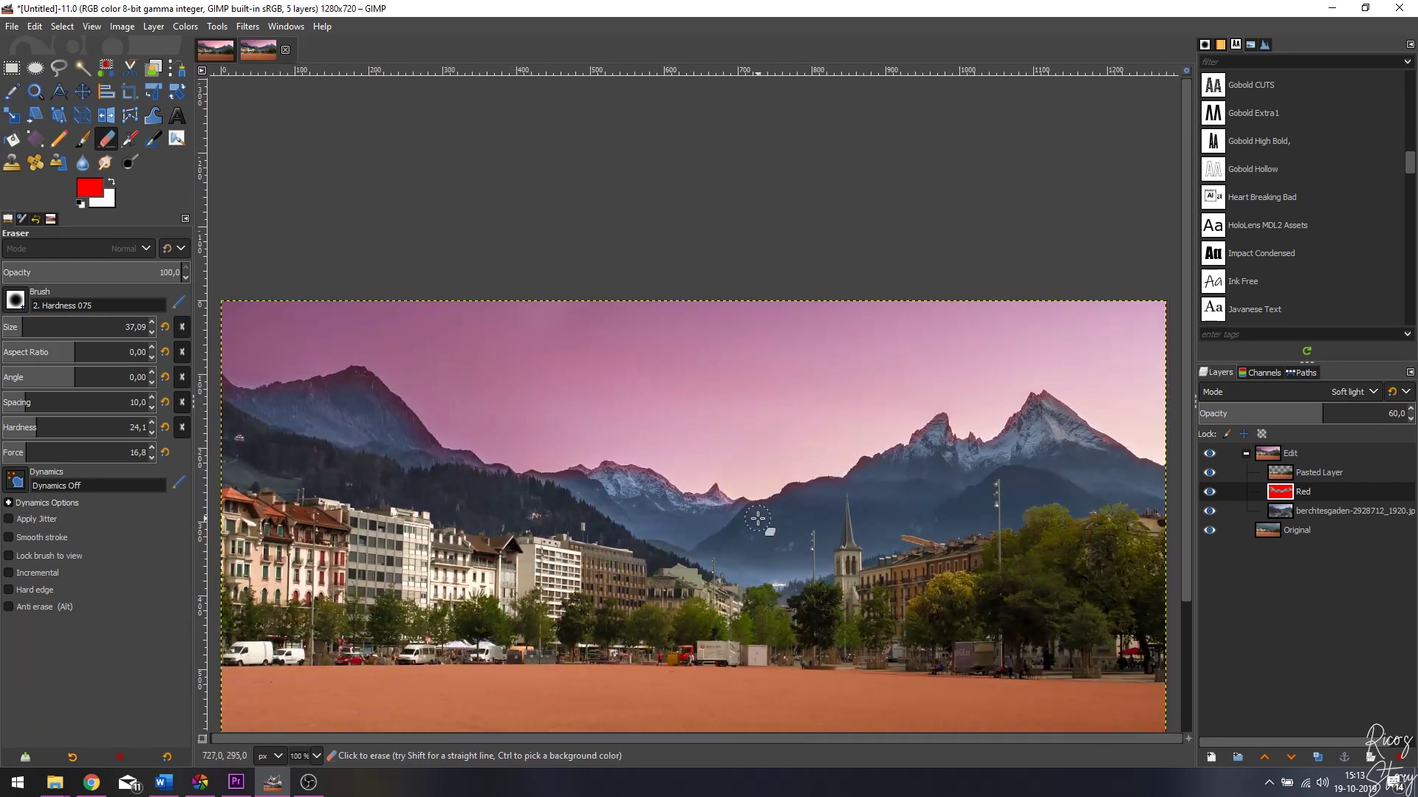
pyautogui.scroll(-1, 757, 519)
pyautogui.scroll(1, 862, 408)
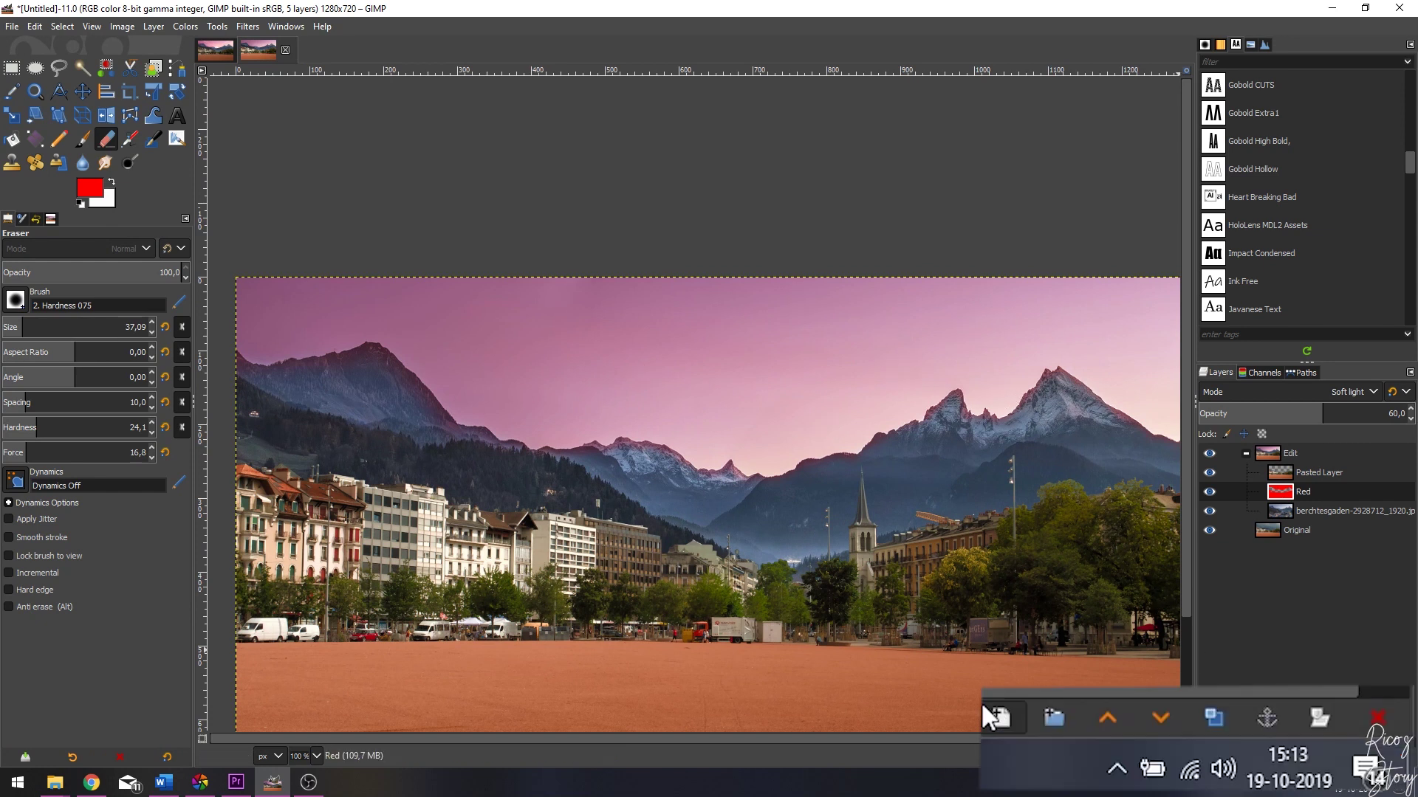
# Create a new transparent layer named Orange above the Red layer.
pyautogui.click(1003, 720)
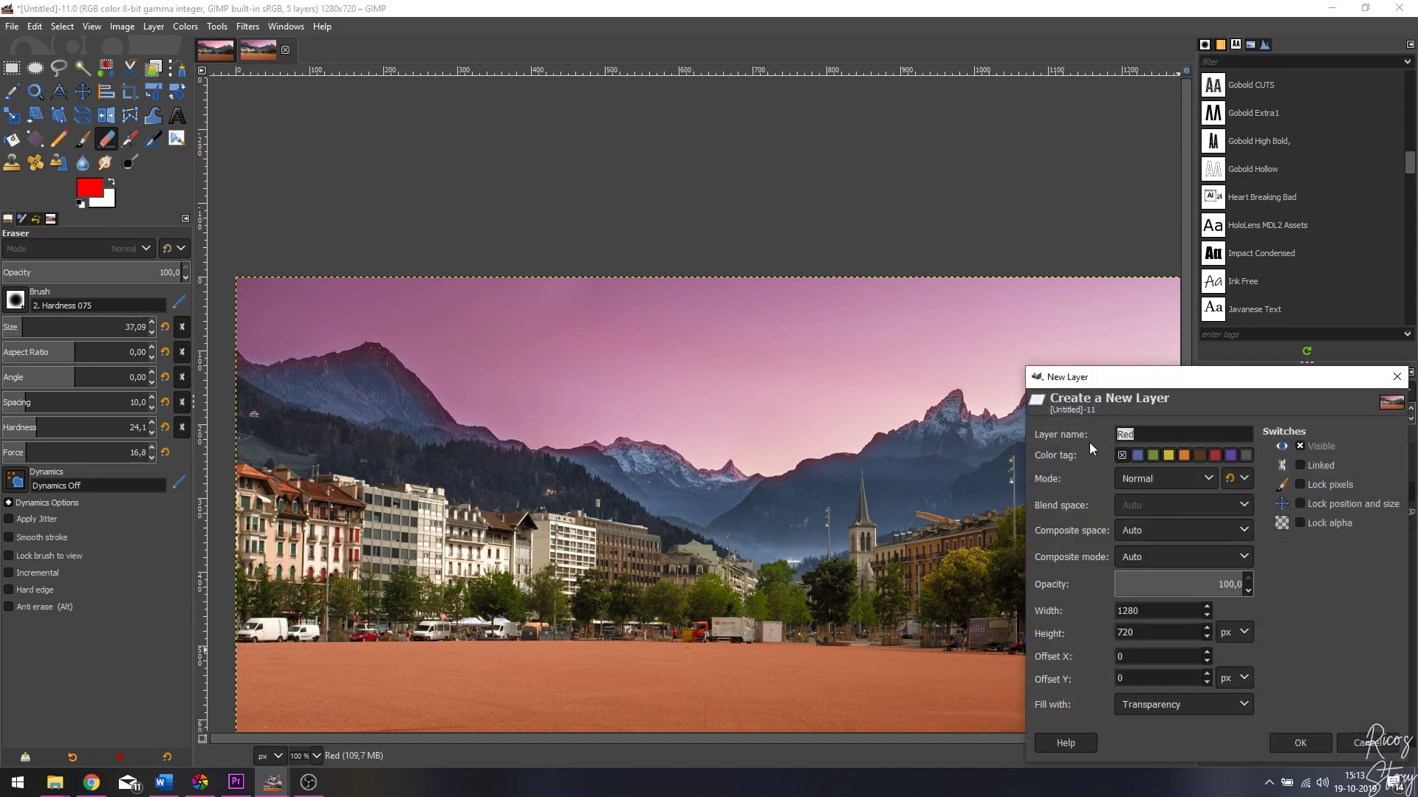
pyautogui.write('Orange')
pyautogui.click(1301, 743)
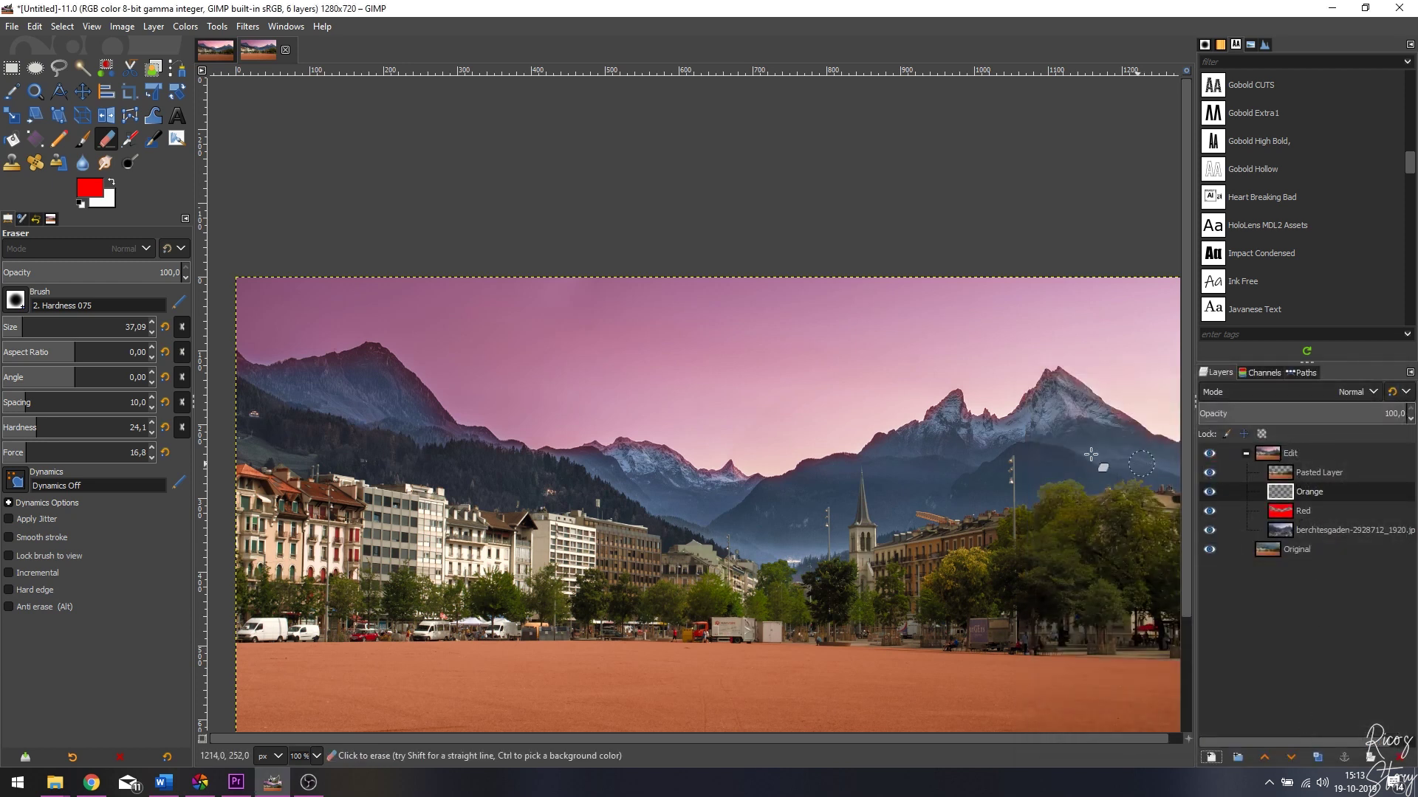
# Set the foreground color to the orange swatch and fill the Orange layer with it.
pyautogui.click(90, 191)
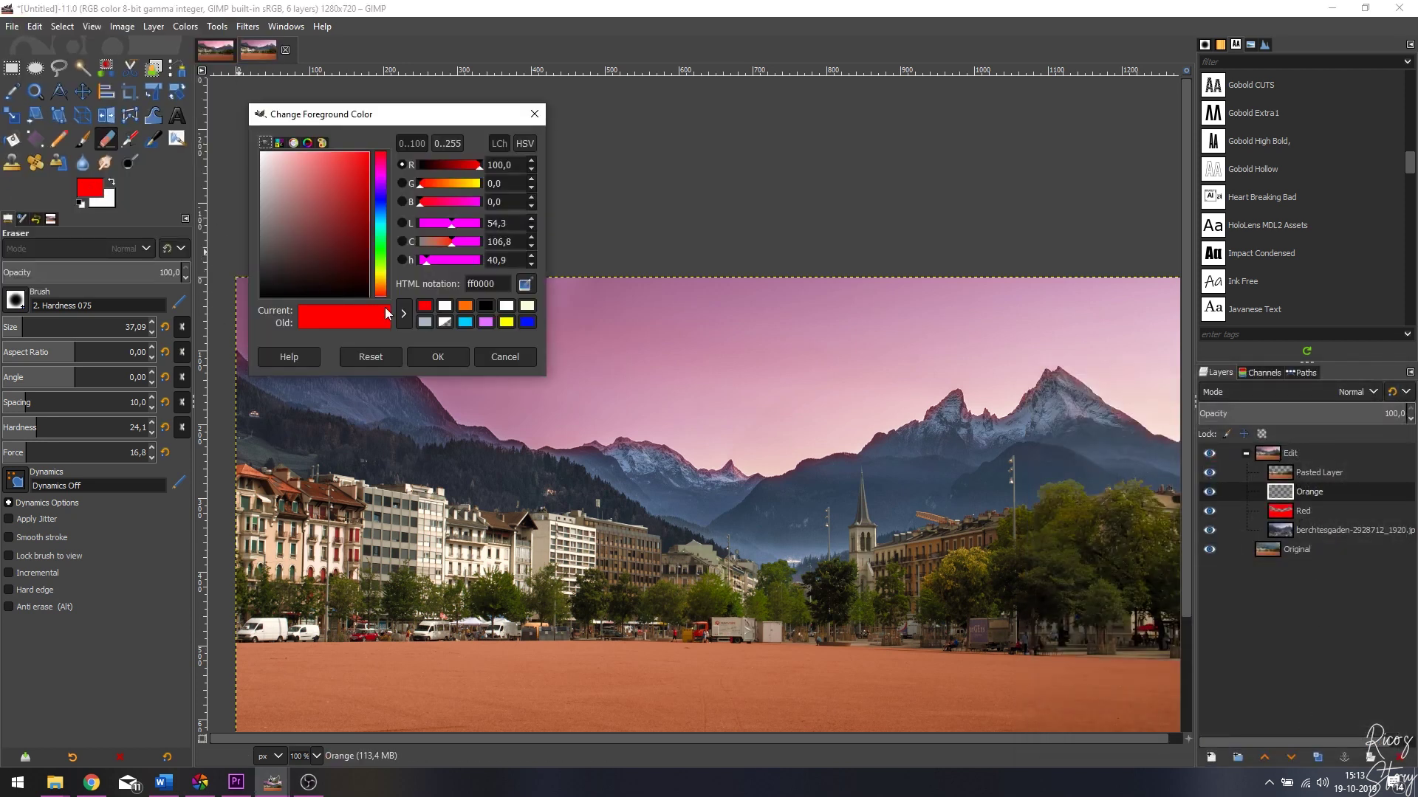
pyautogui.click(463, 305)
pyautogui.click(437, 356)
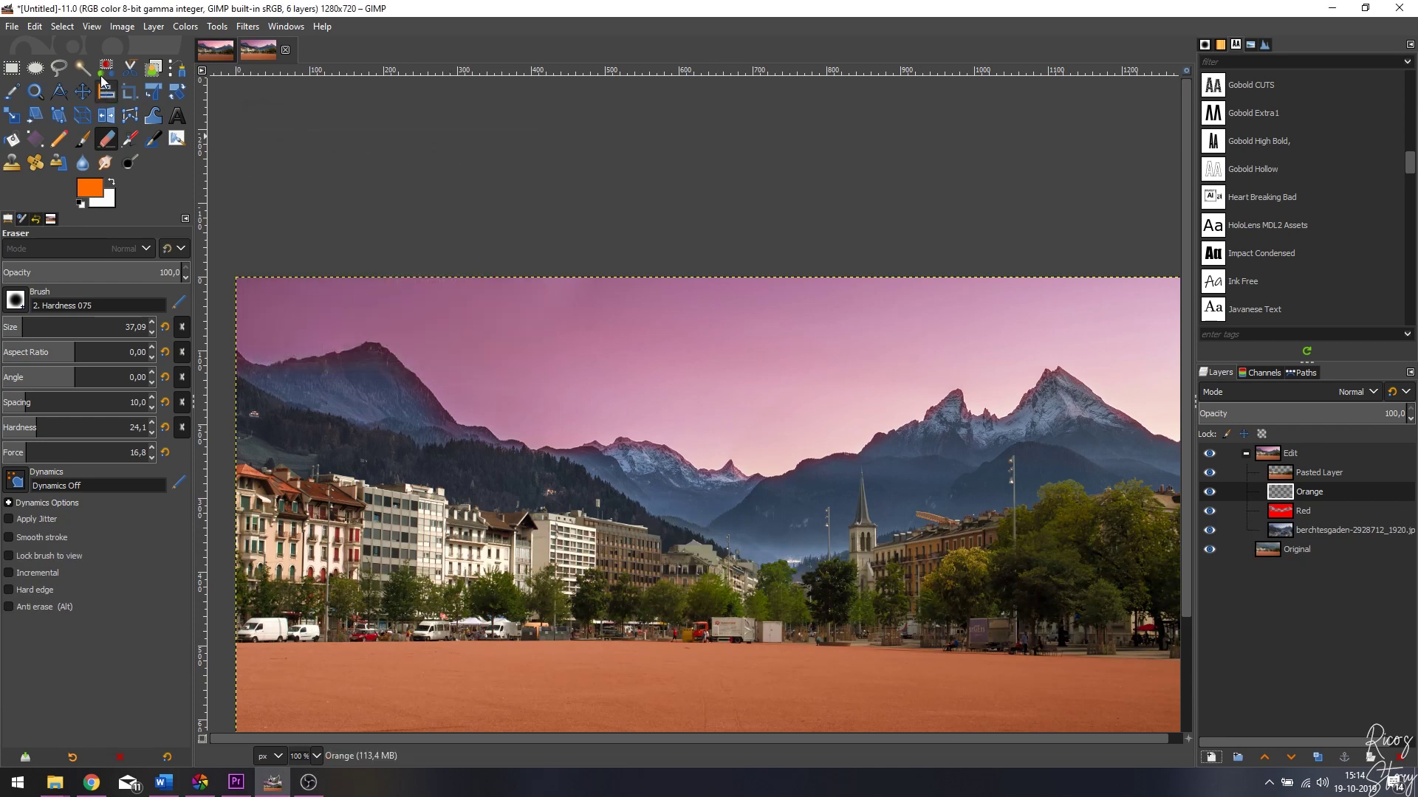
pyautogui.click(33, 33)
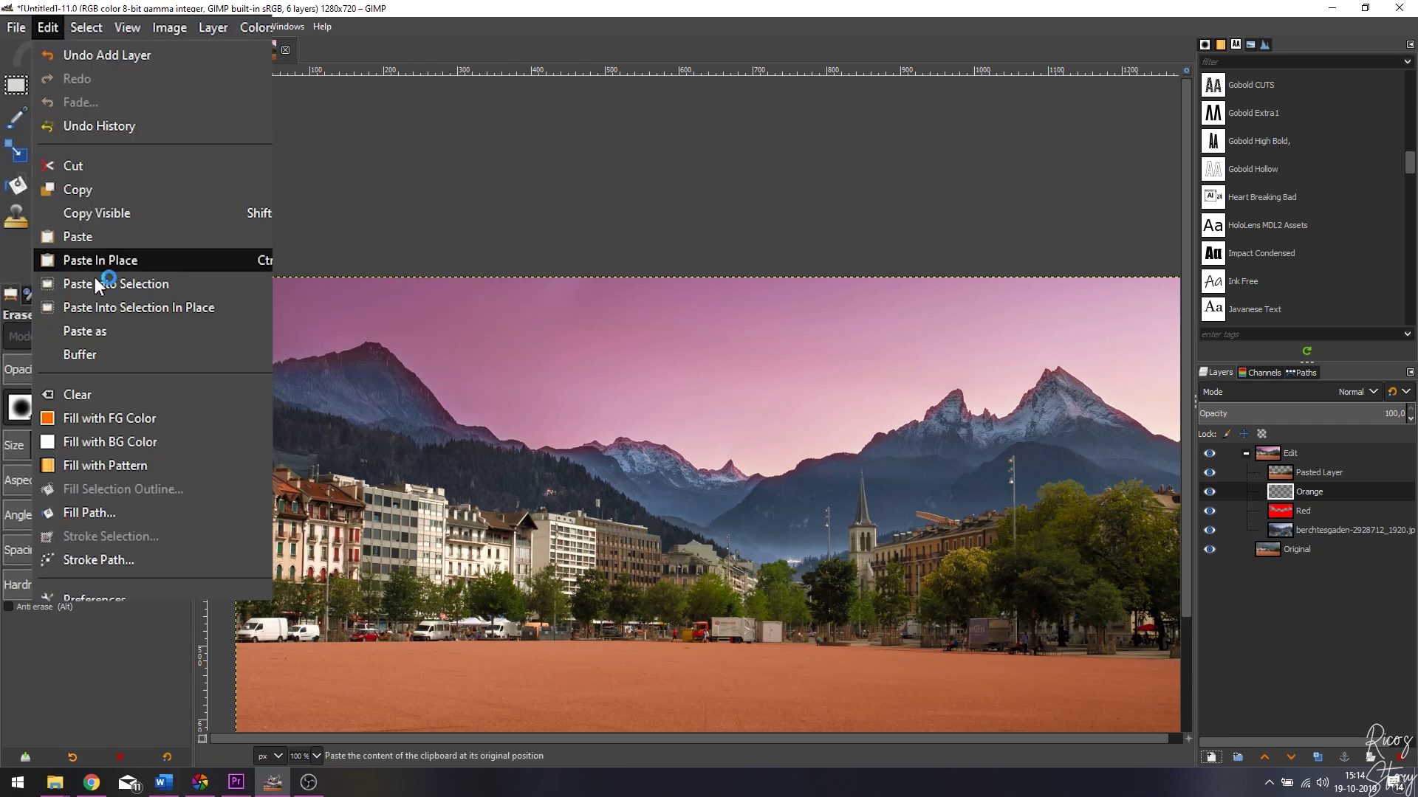
pyautogui.click(129, 413)
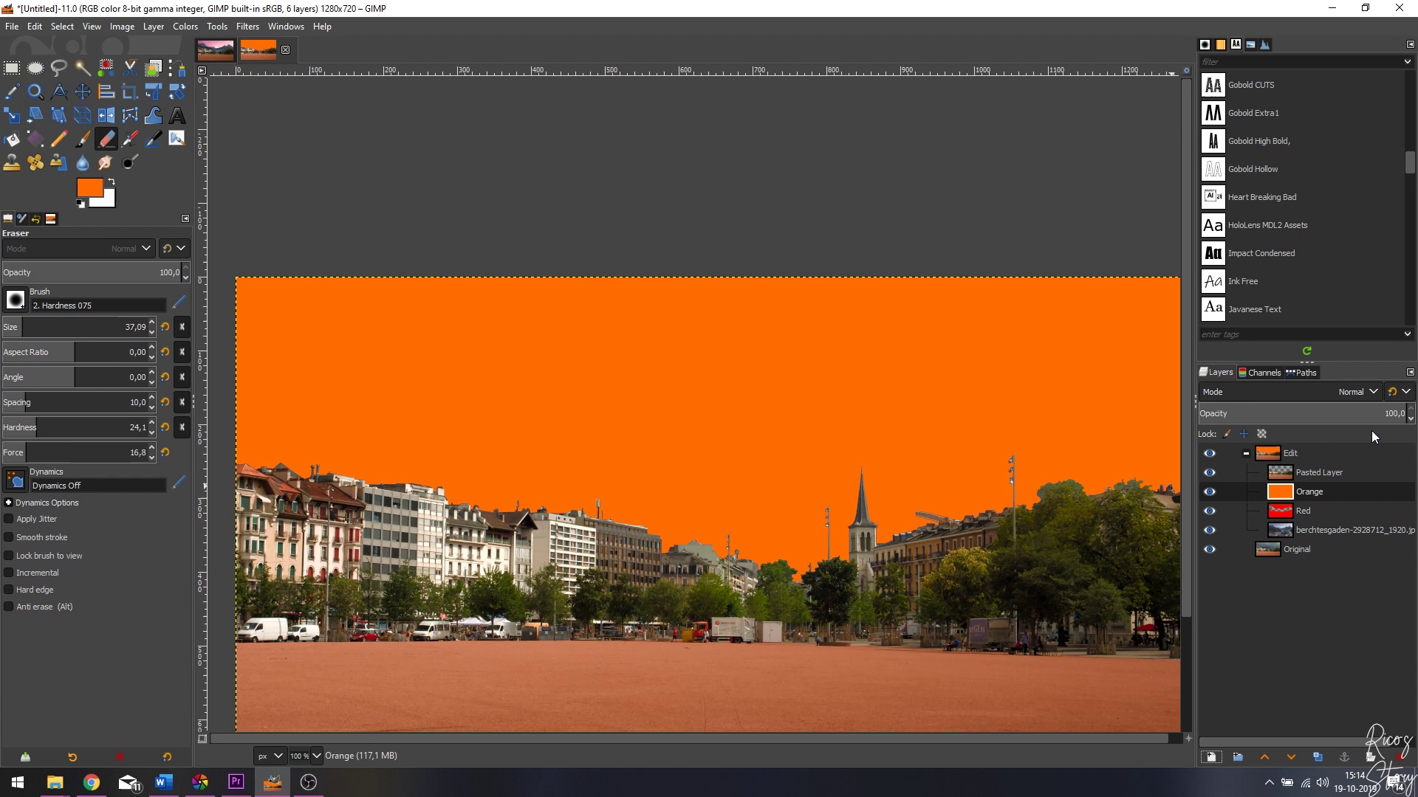
# Try the Orange layer in Soft light mode at an opacity of 60.
pyautogui.click(1362, 393)
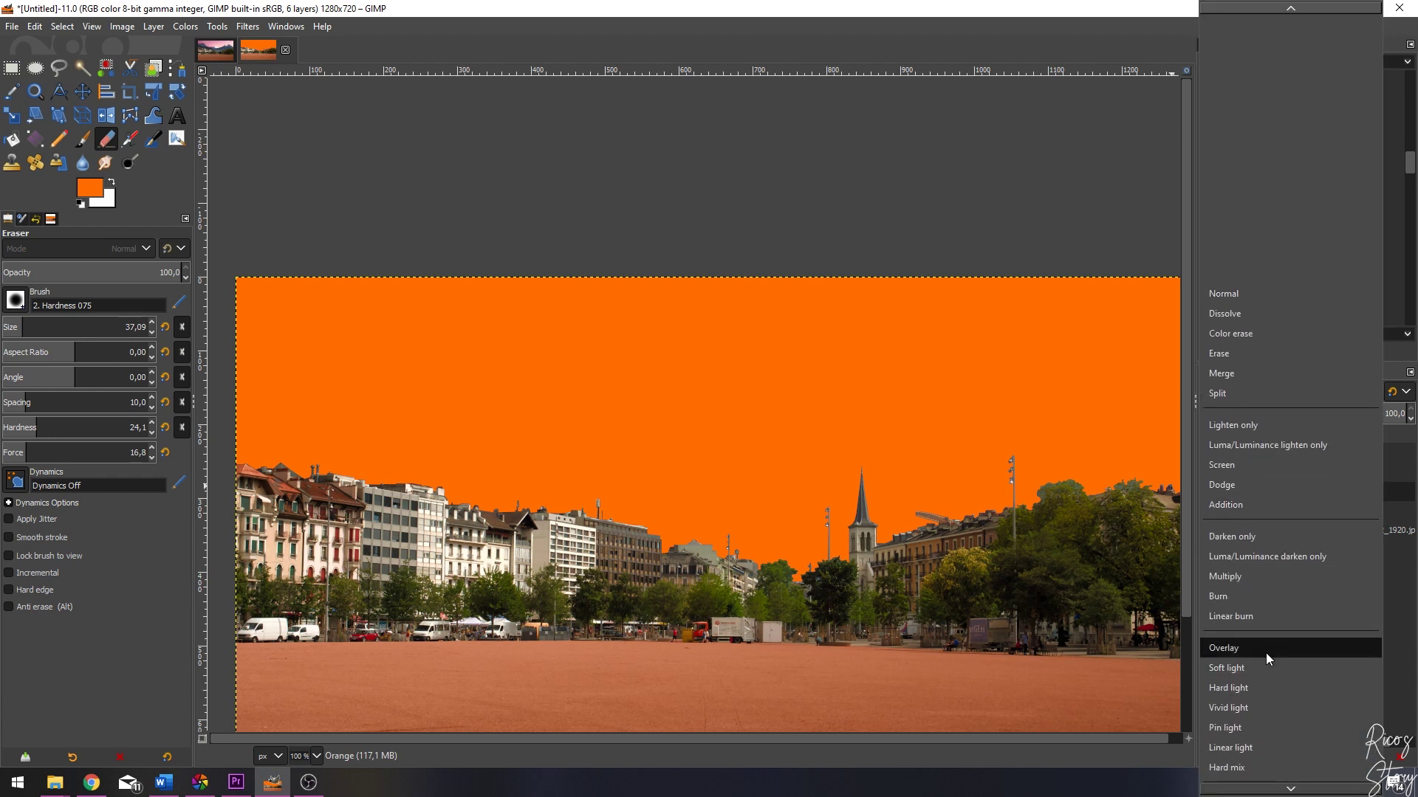
pyautogui.click(1254, 668)
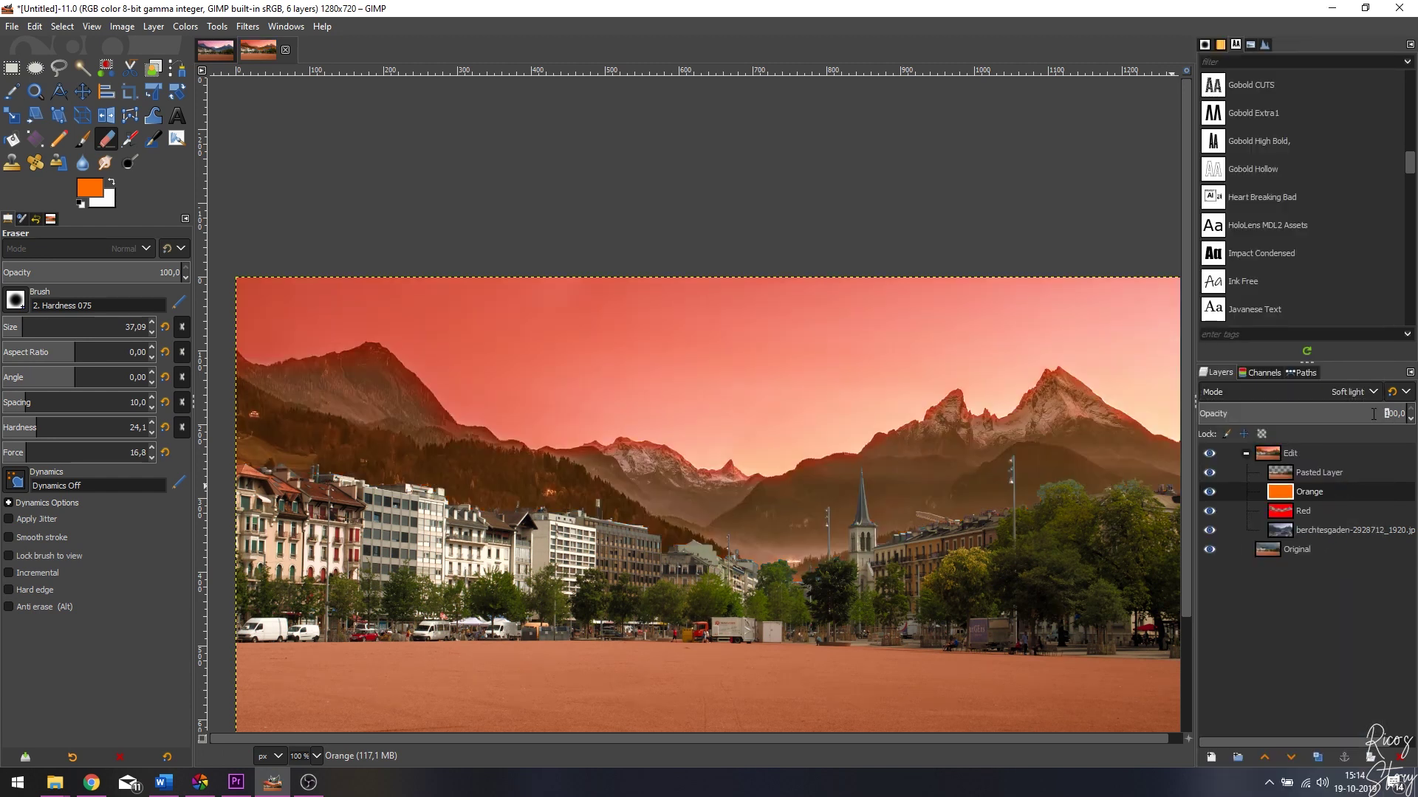
pyautogui.moveTo(1370, 419); pyautogui.dragTo(1322, 419)
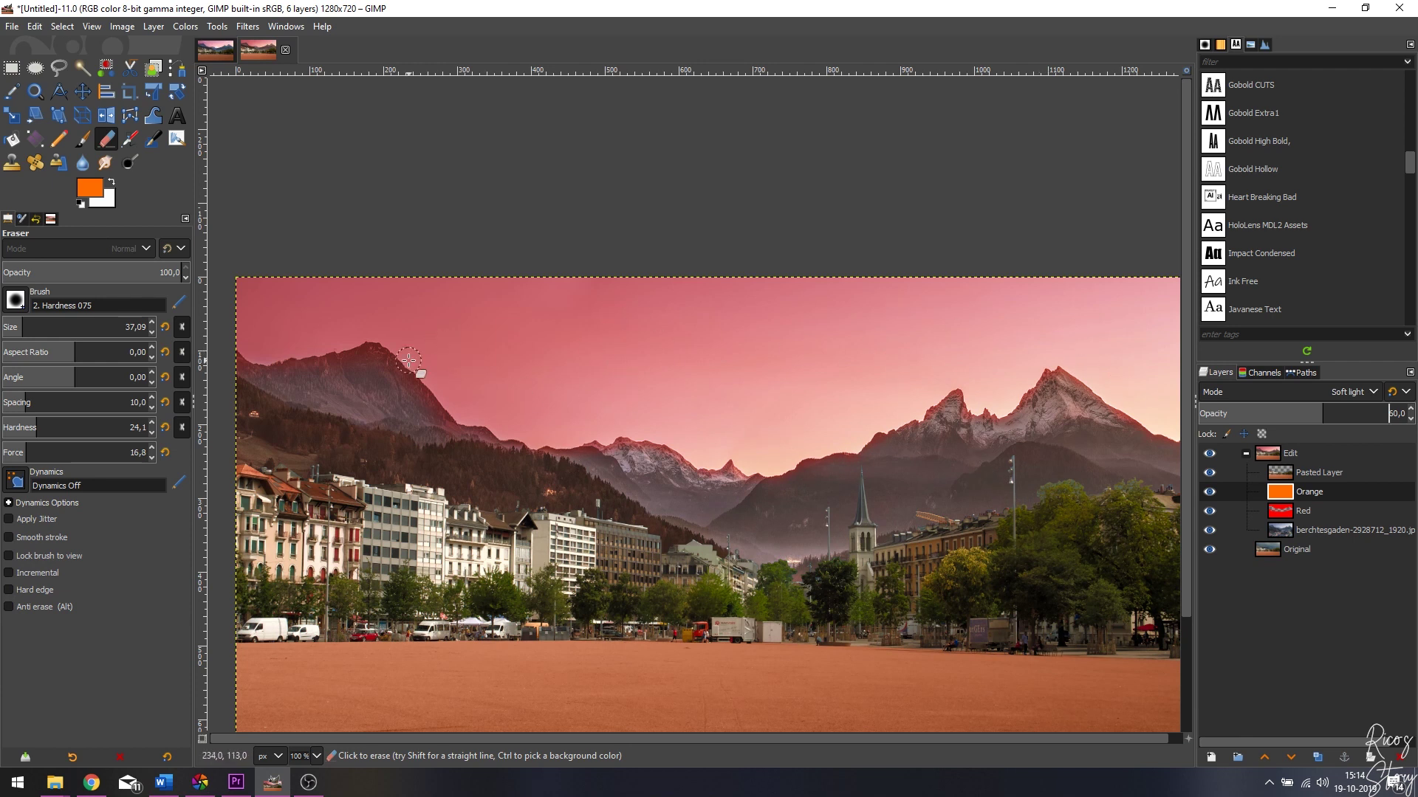
# Set the Orange layer's blend mode to Grain merge and its opacity to 36.5.
pyautogui.click(1351, 392)
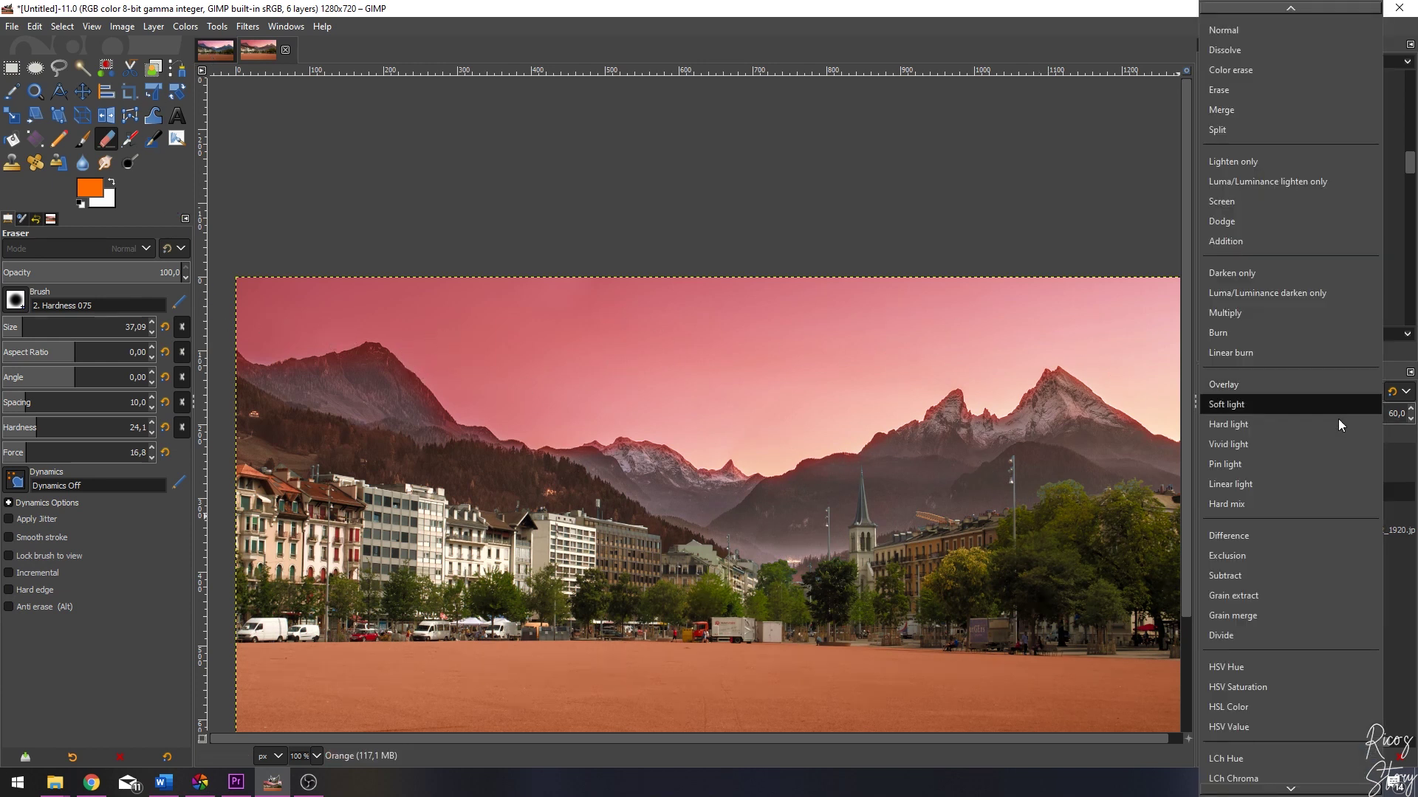
pyautogui.click(1249, 615)
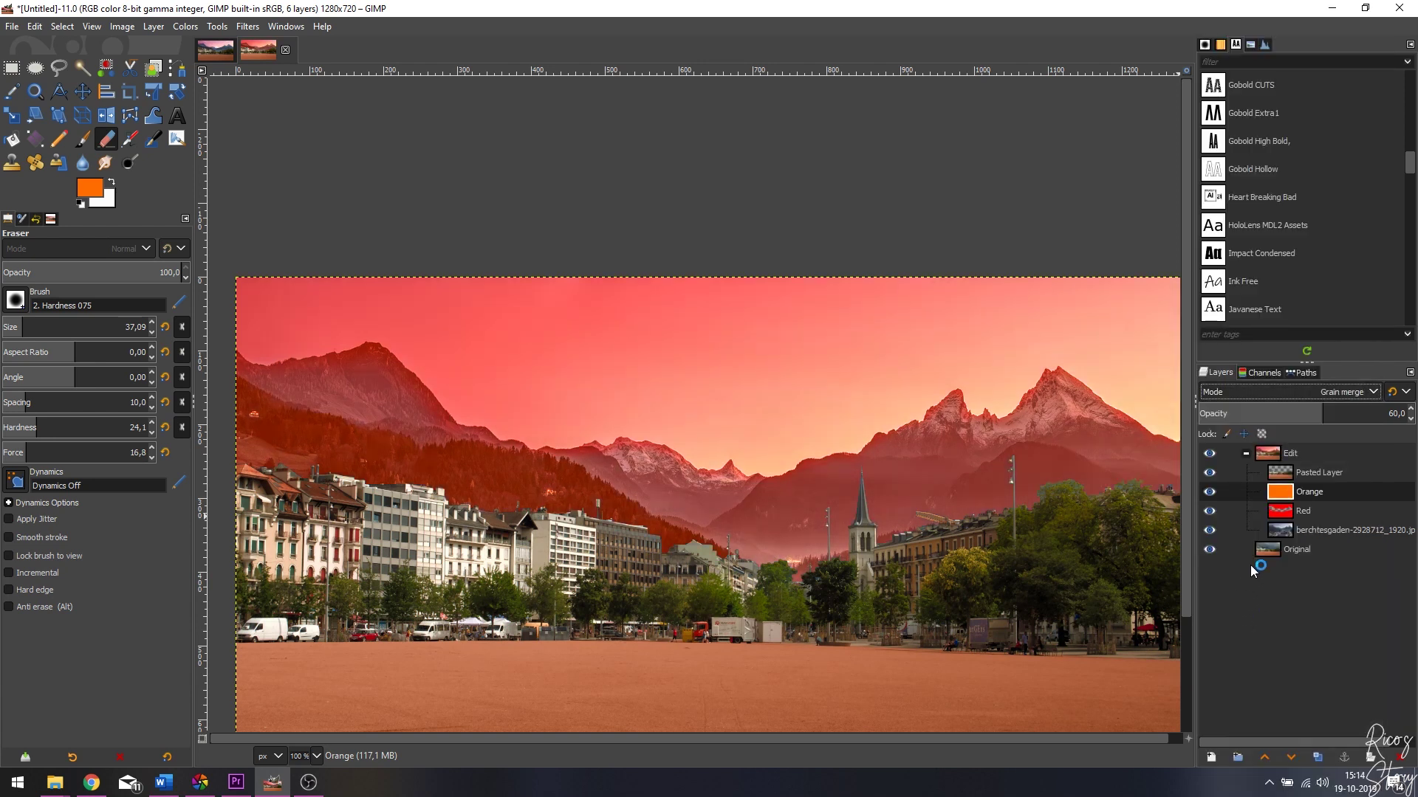
pyautogui.click(1323, 419)
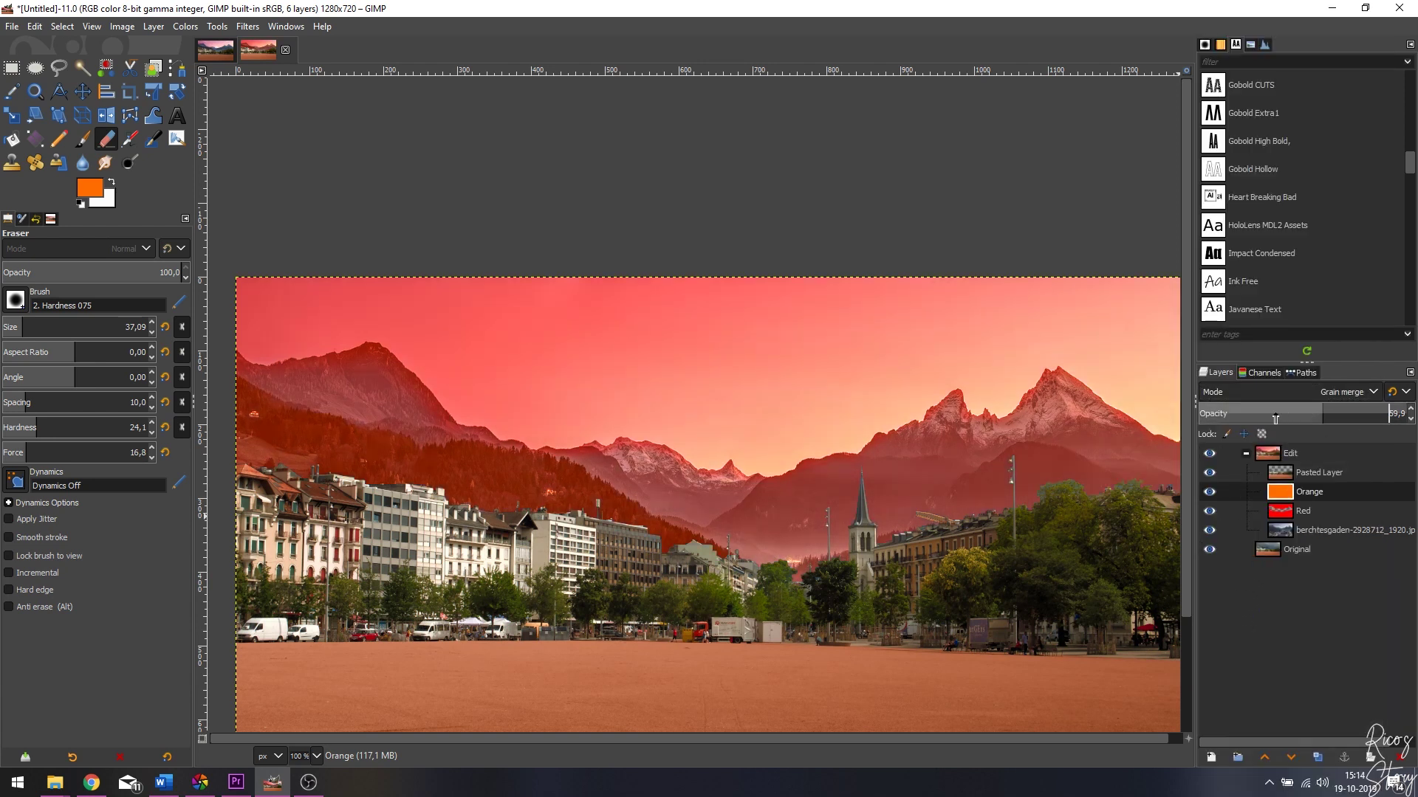
pyautogui.moveTo(1275, 418)
pyautogui.mouseDown()
pyautogui.moveTo(1236, 412)
pyautogui.moveTo(1248, 414)
pyautogui.mouseUp()
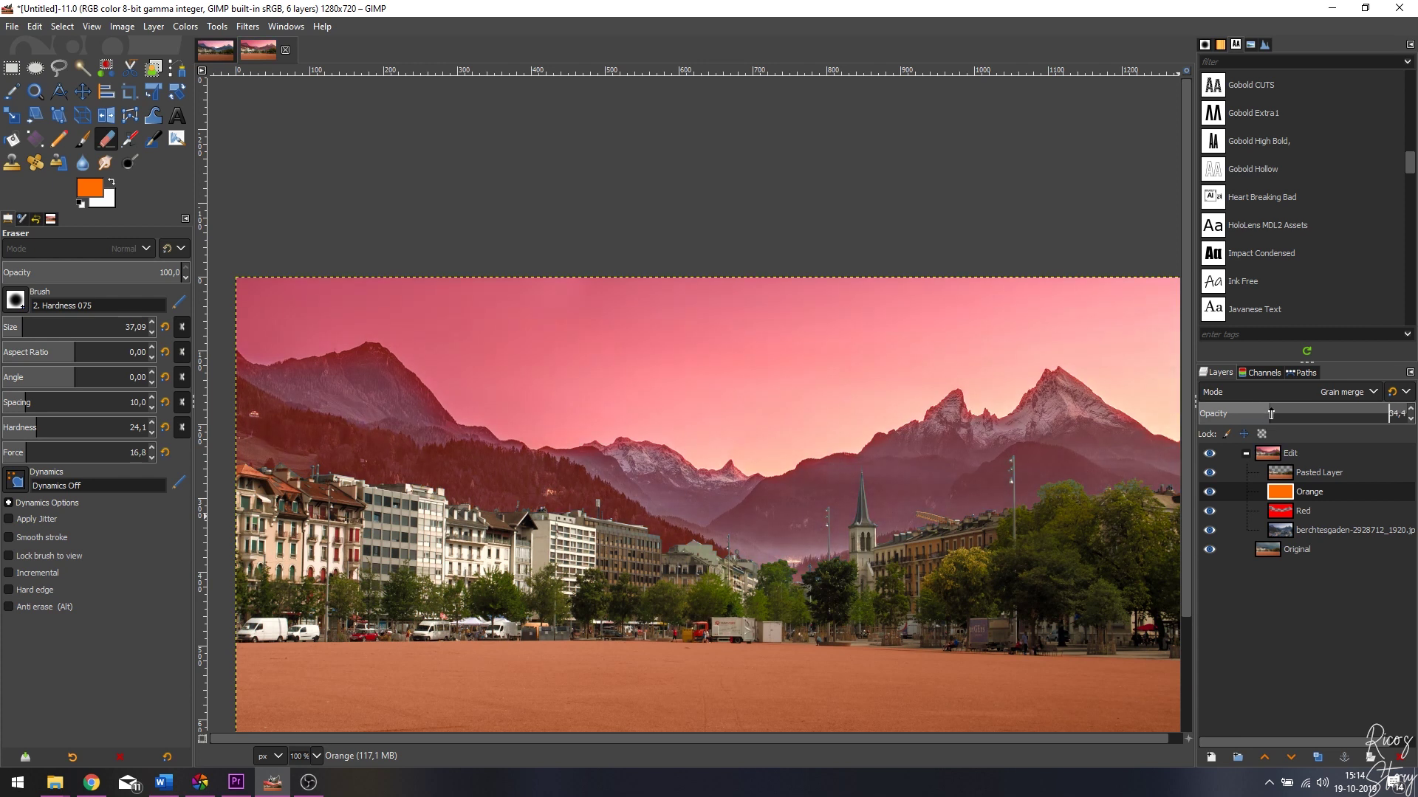
# Compare the tinted sky and its color layers with the finished reference image, and return to the working image.
pyautogui.hotkey('ctrl', 'pageup')
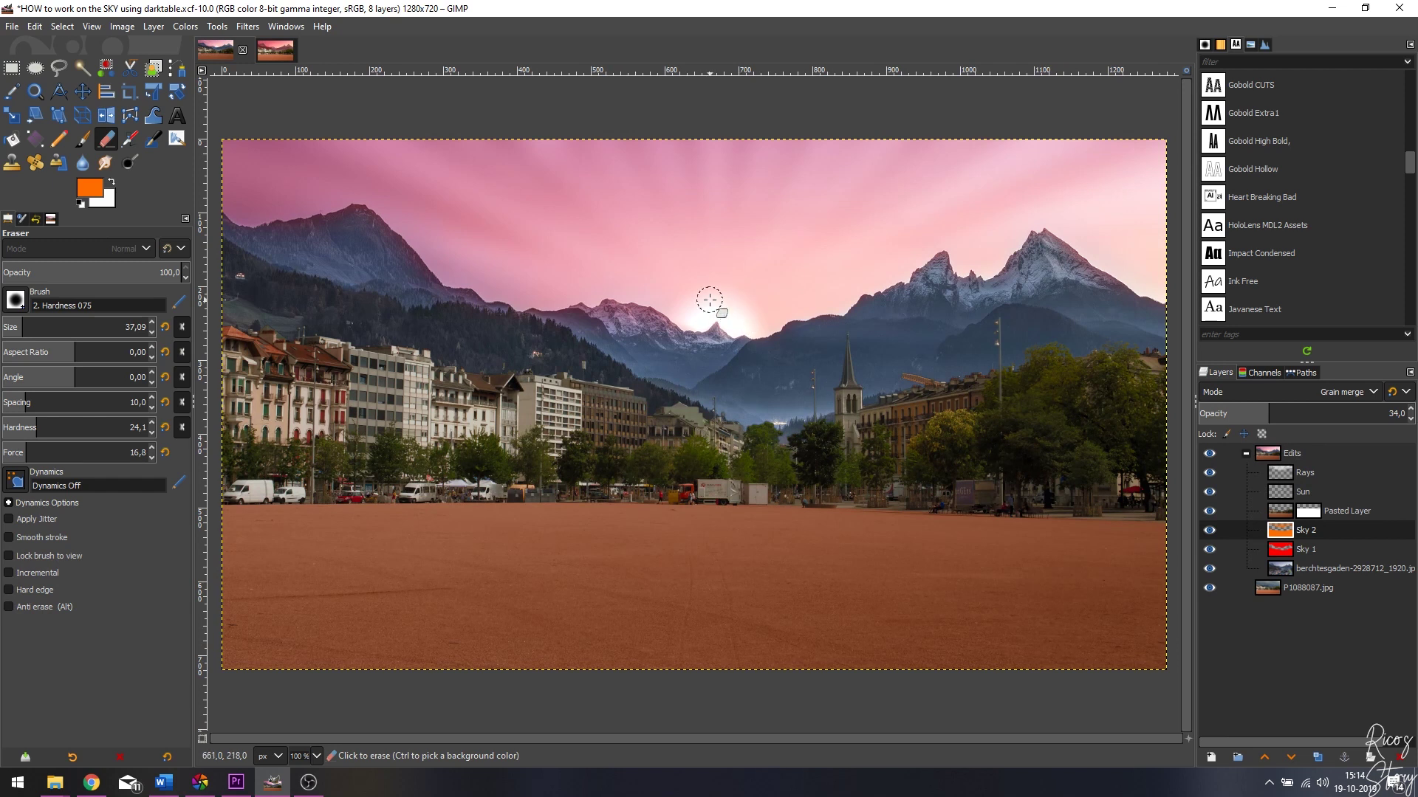
pyautogui.click(285, 54)
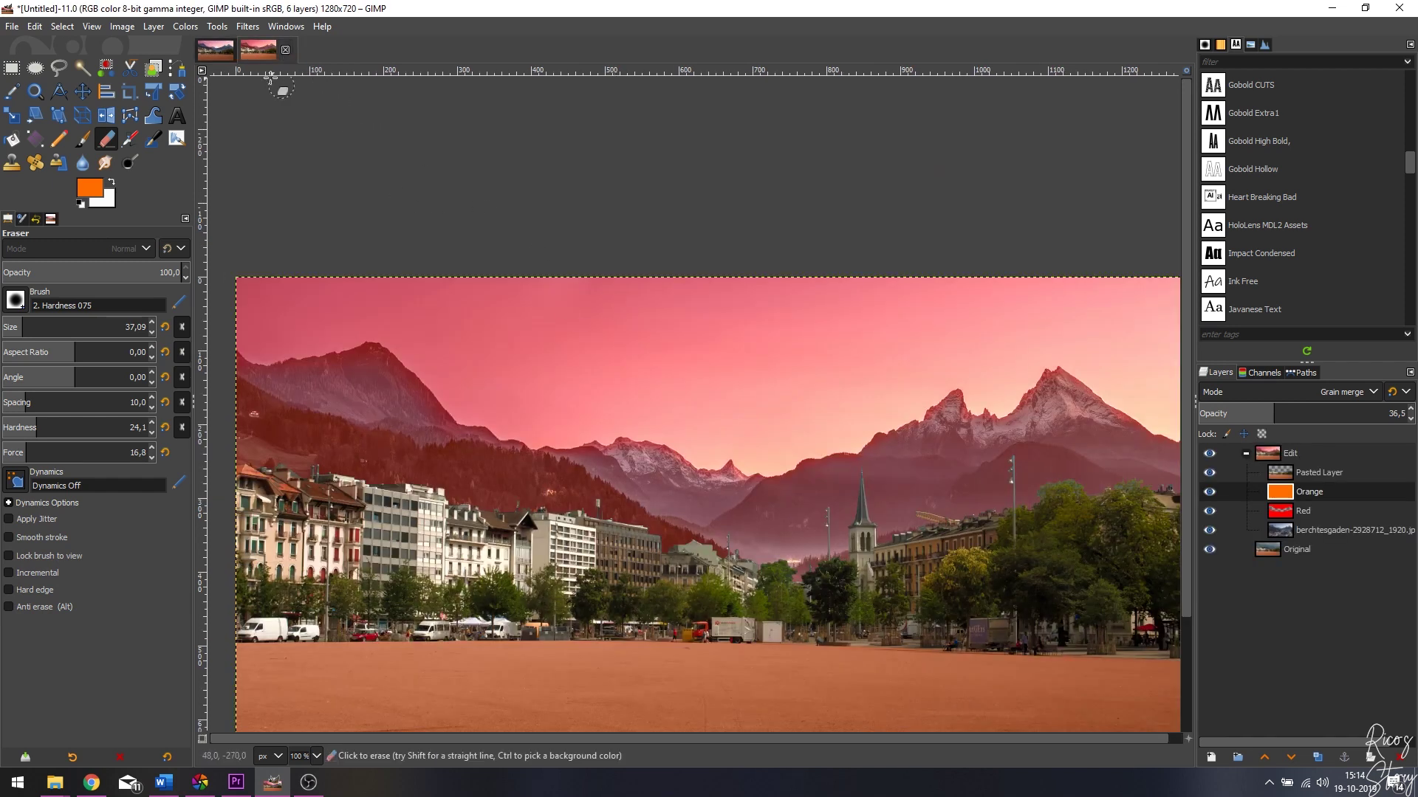
pyautogui.click(223, 53)
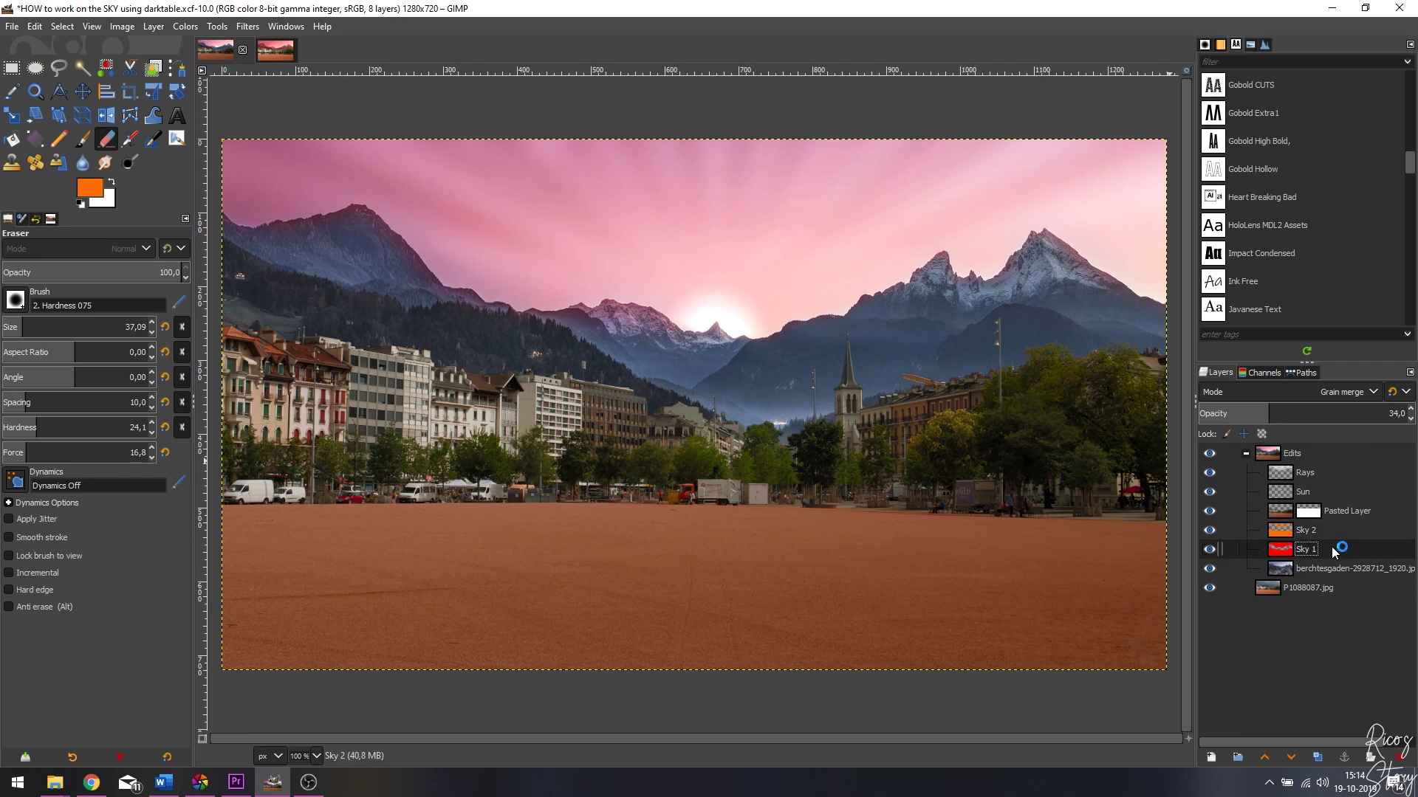
pyautogui.moveTo(1314, 533); pyautogui.dragTo(1280, 493)
pyautogui.click(274, 50)
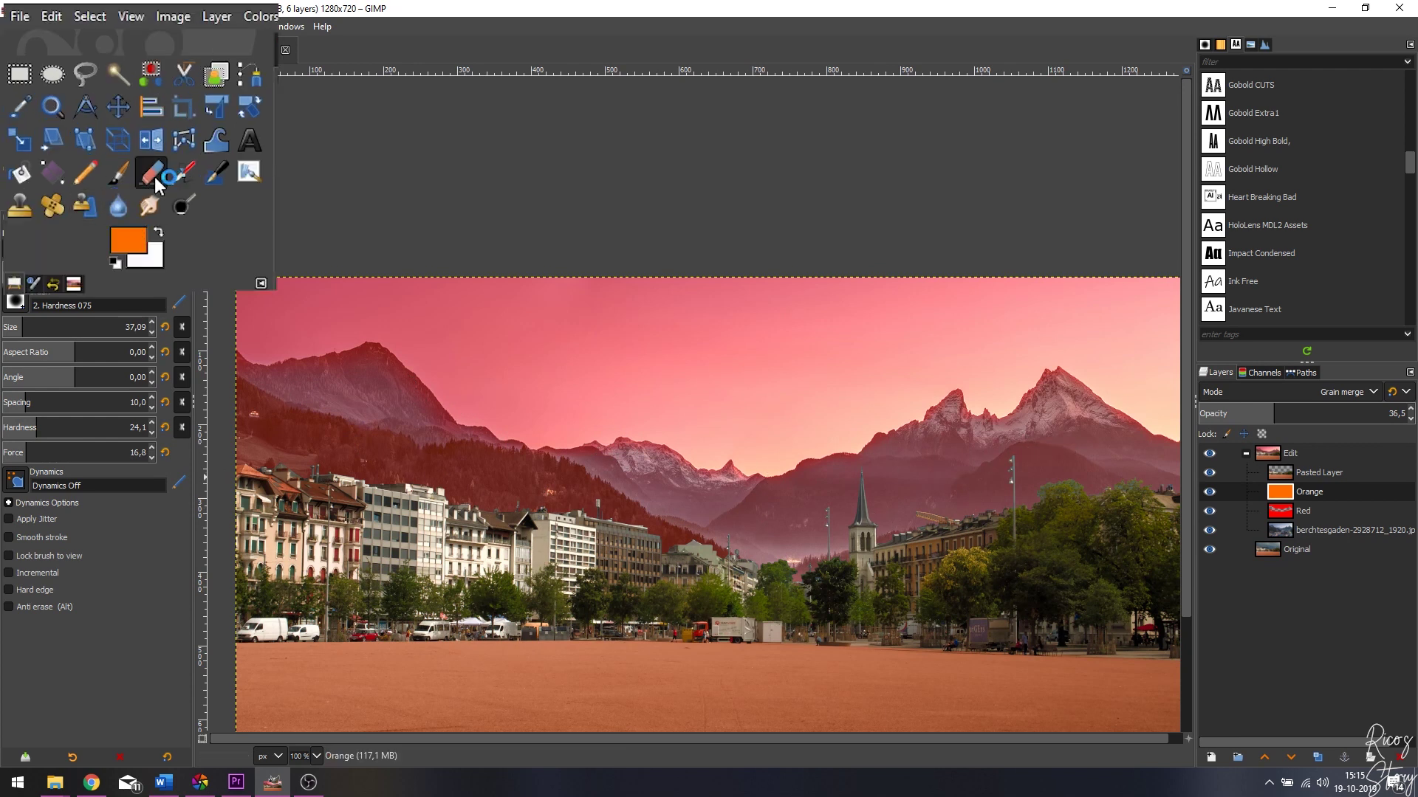
# Set the Eraser size to 173.04 and erase the Orange layer over the mountains and forest, undoing the last erase stroke.
pyautogui.moveTo(16, 329); pyautogui.dragTo(54, 329)
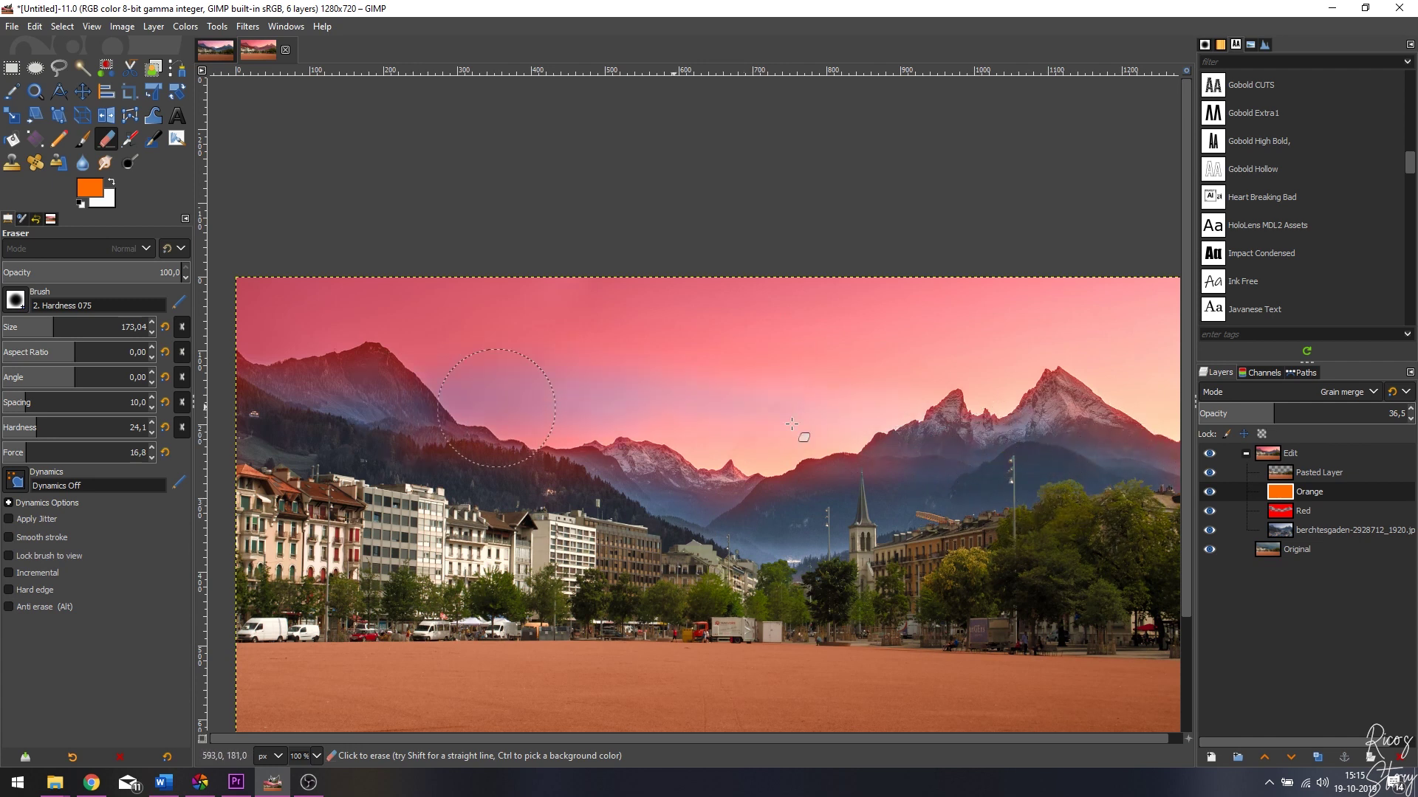
pyautogui.press('ctrl')
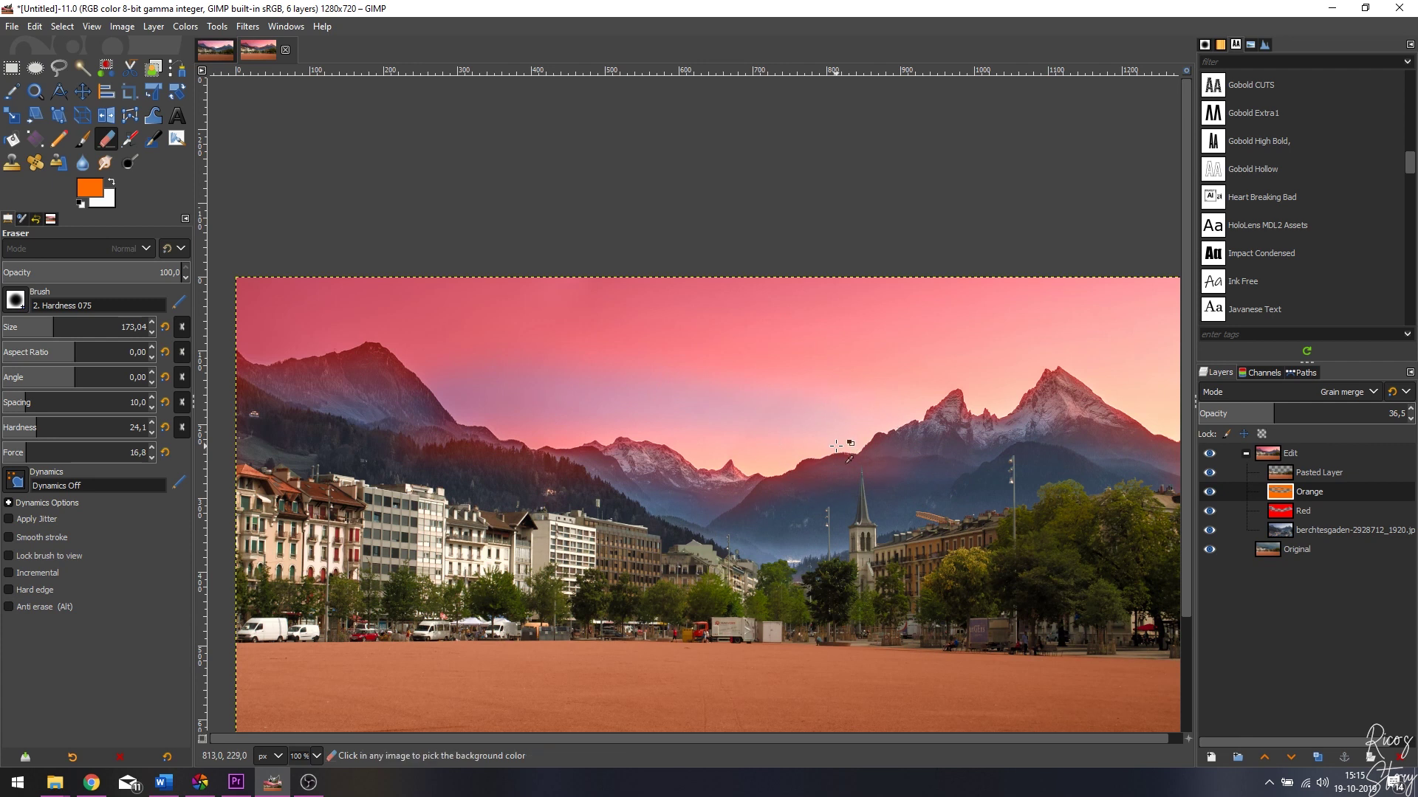
pyautogui.hotkey('ctrl', 'z')
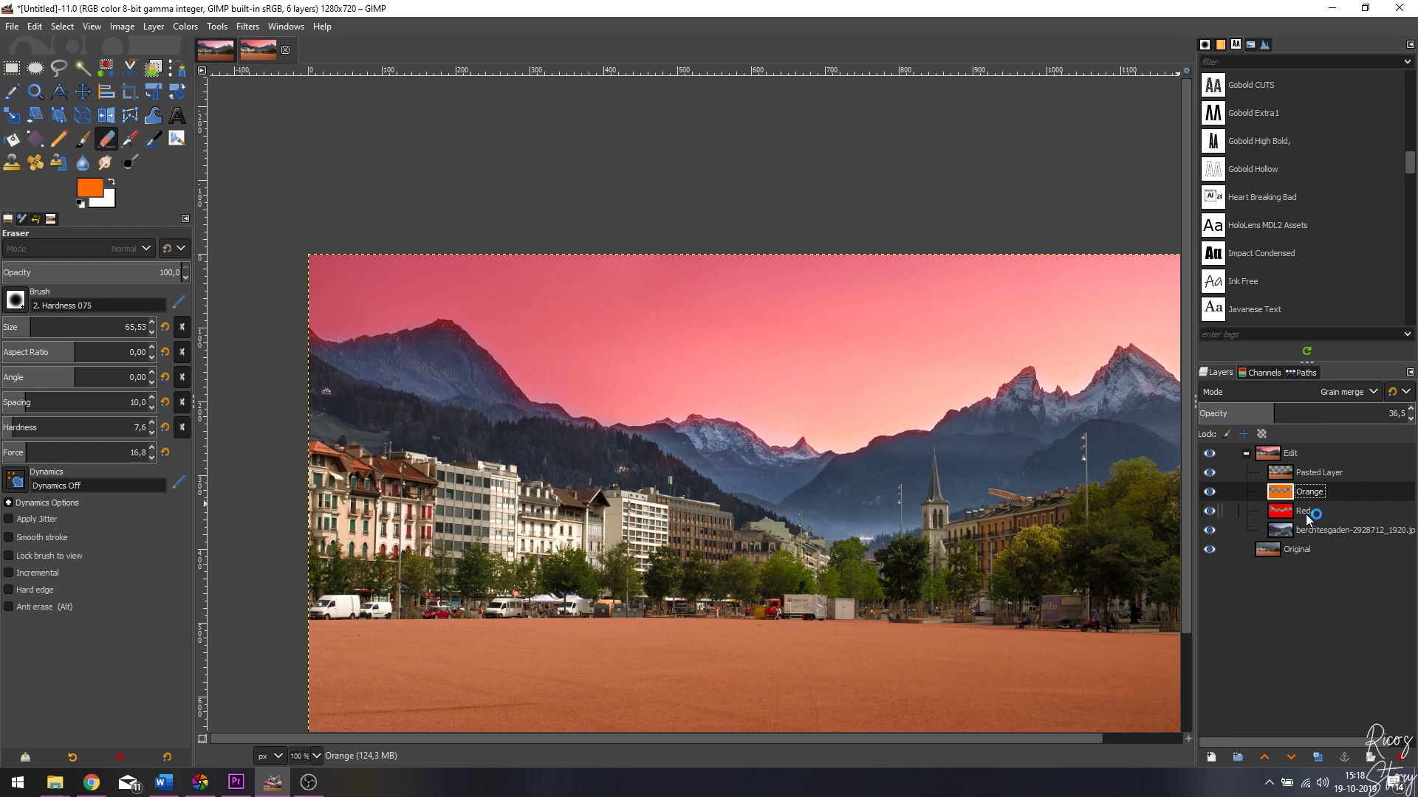
# Erase leftover red tint on the Red layer along the mountain peaks and compare the result with the finished reference image.
pyautogui.click(1304, 511)
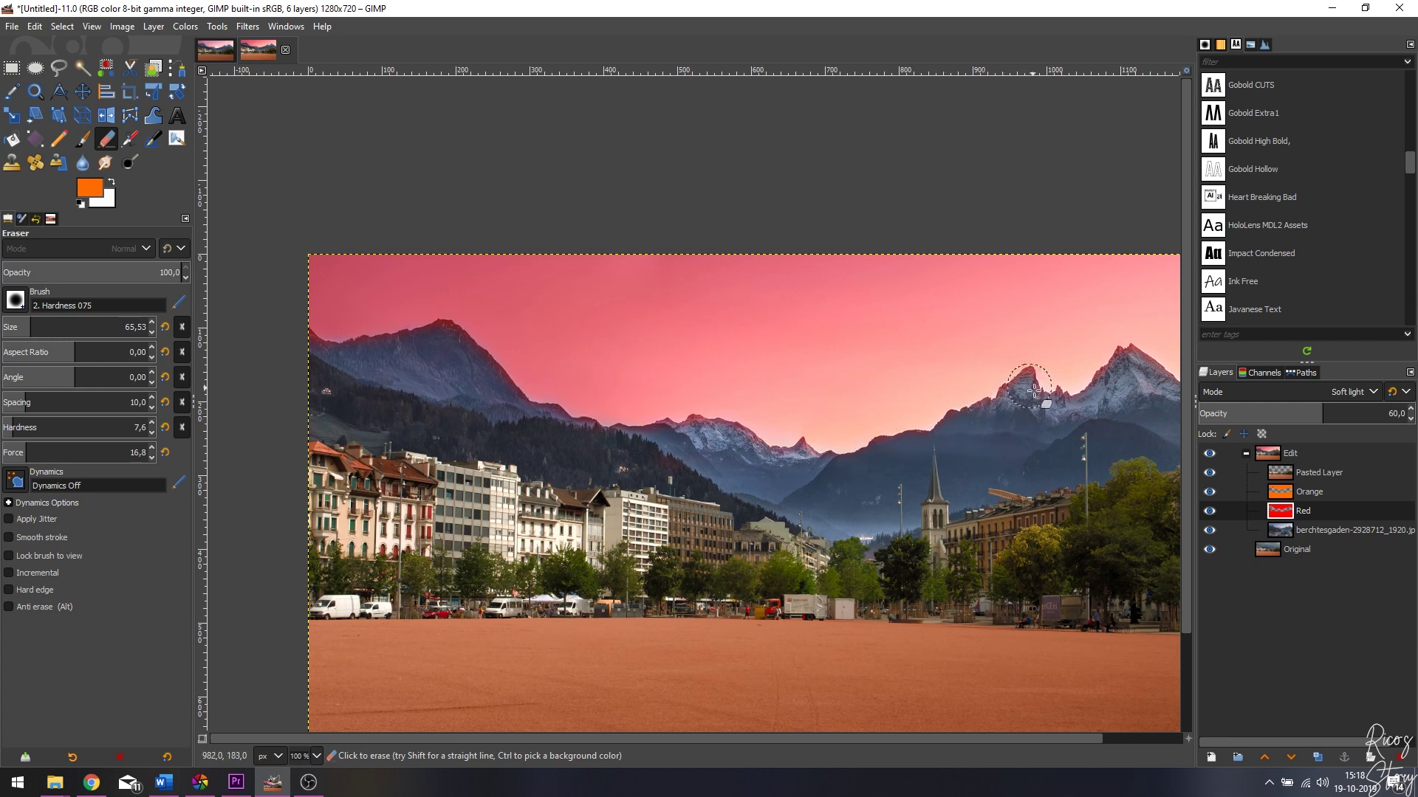
pyautogui.moveTo(1057, 415); pyautogui.dragTo(842, 445)
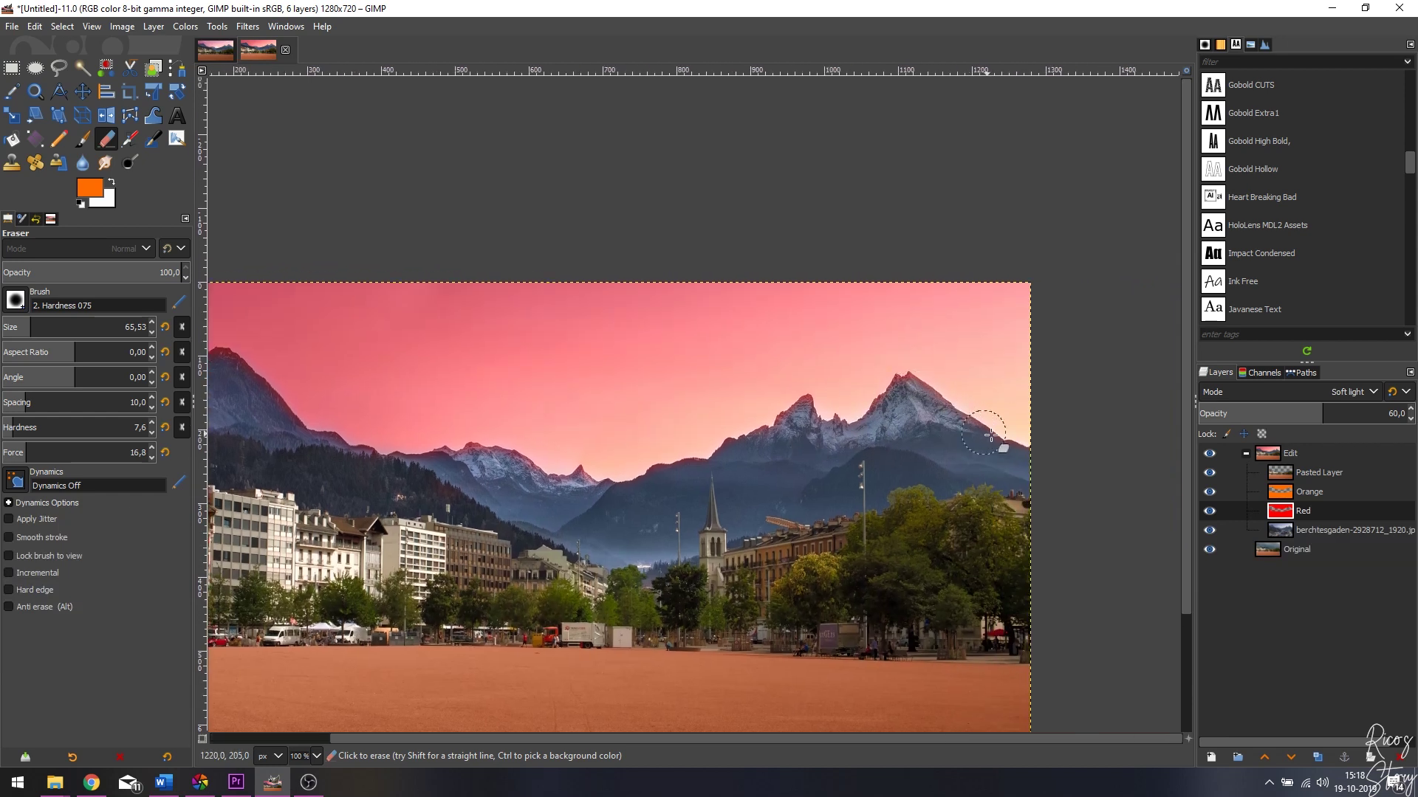
pyautogui.scroll(-4, 1084, 484)
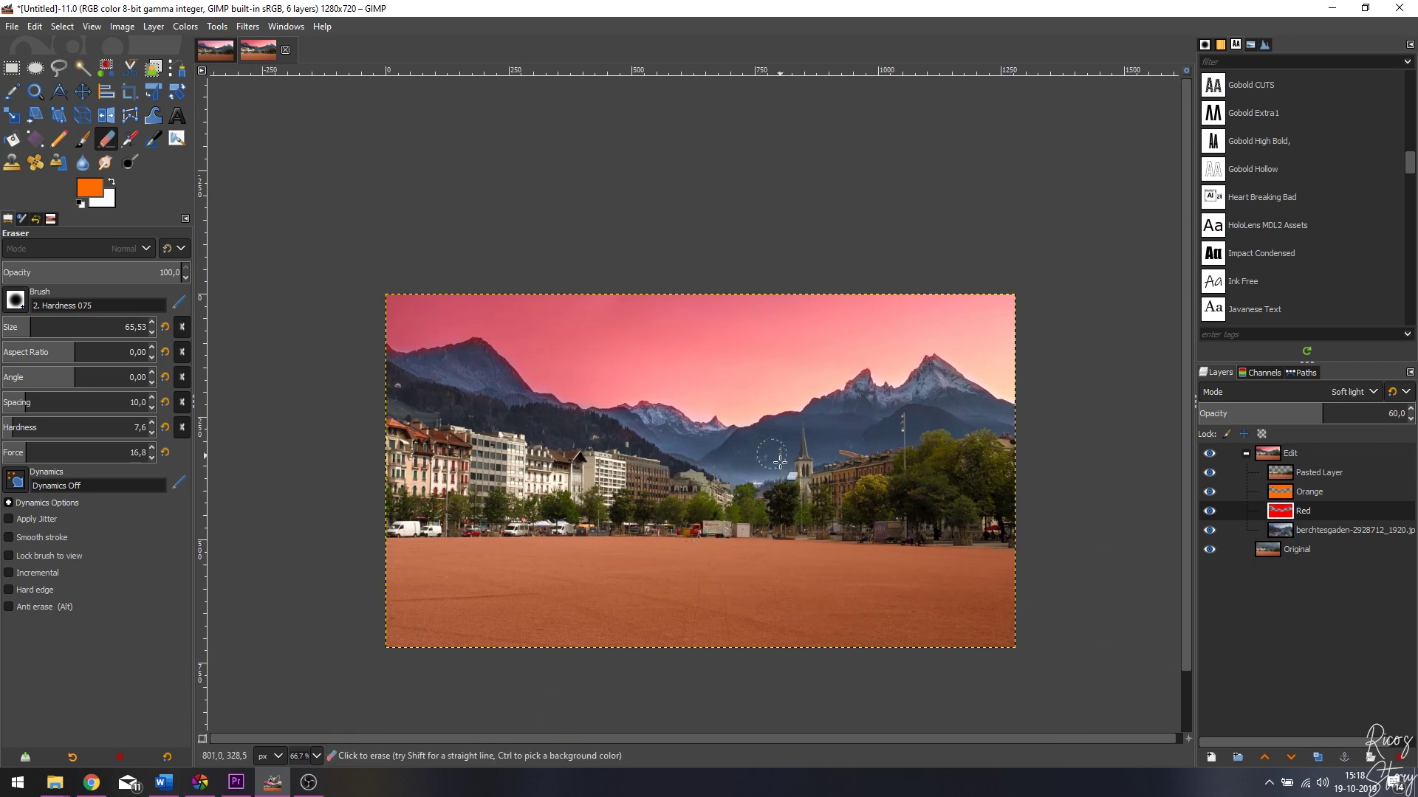
pyautogui.click(215, 49)
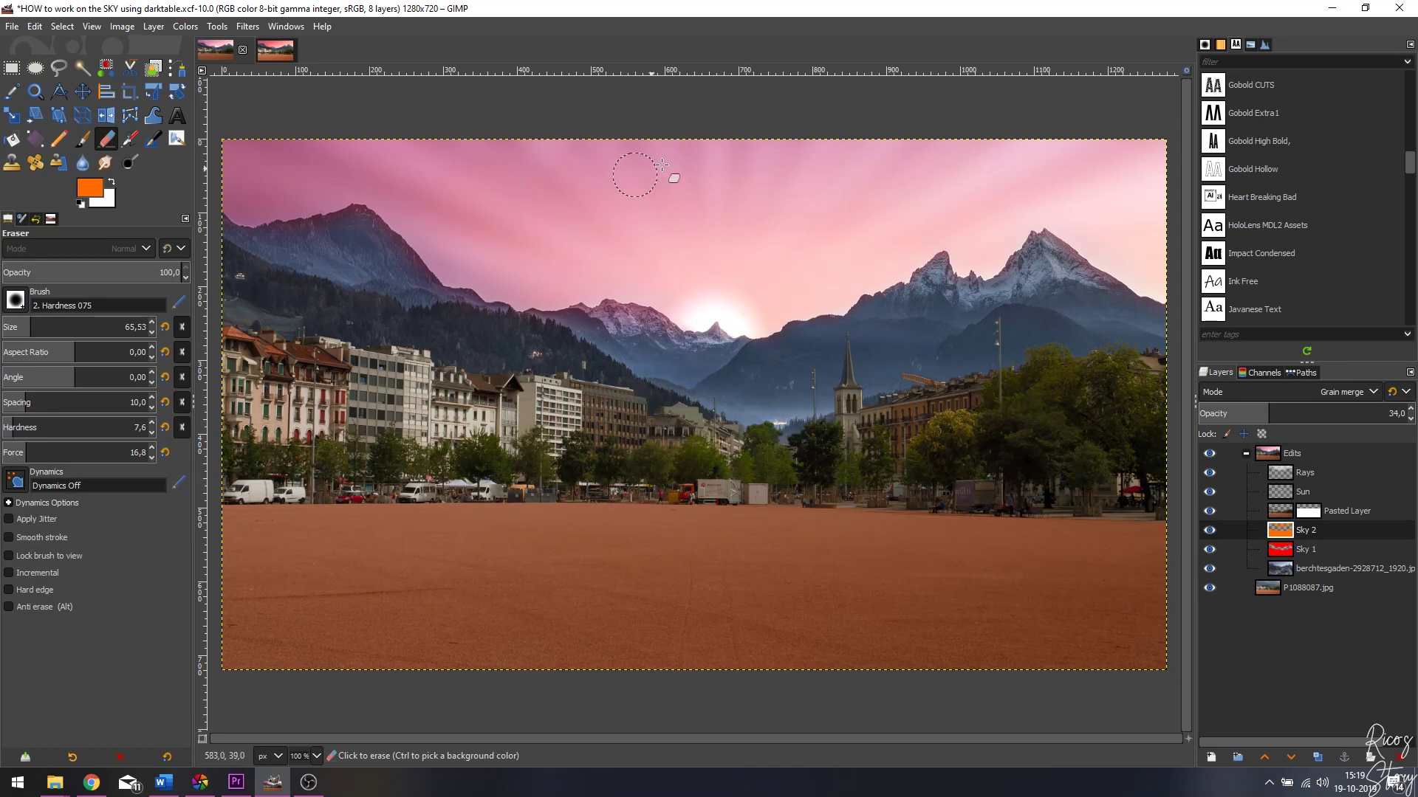
pyautogui.click(268, 55)
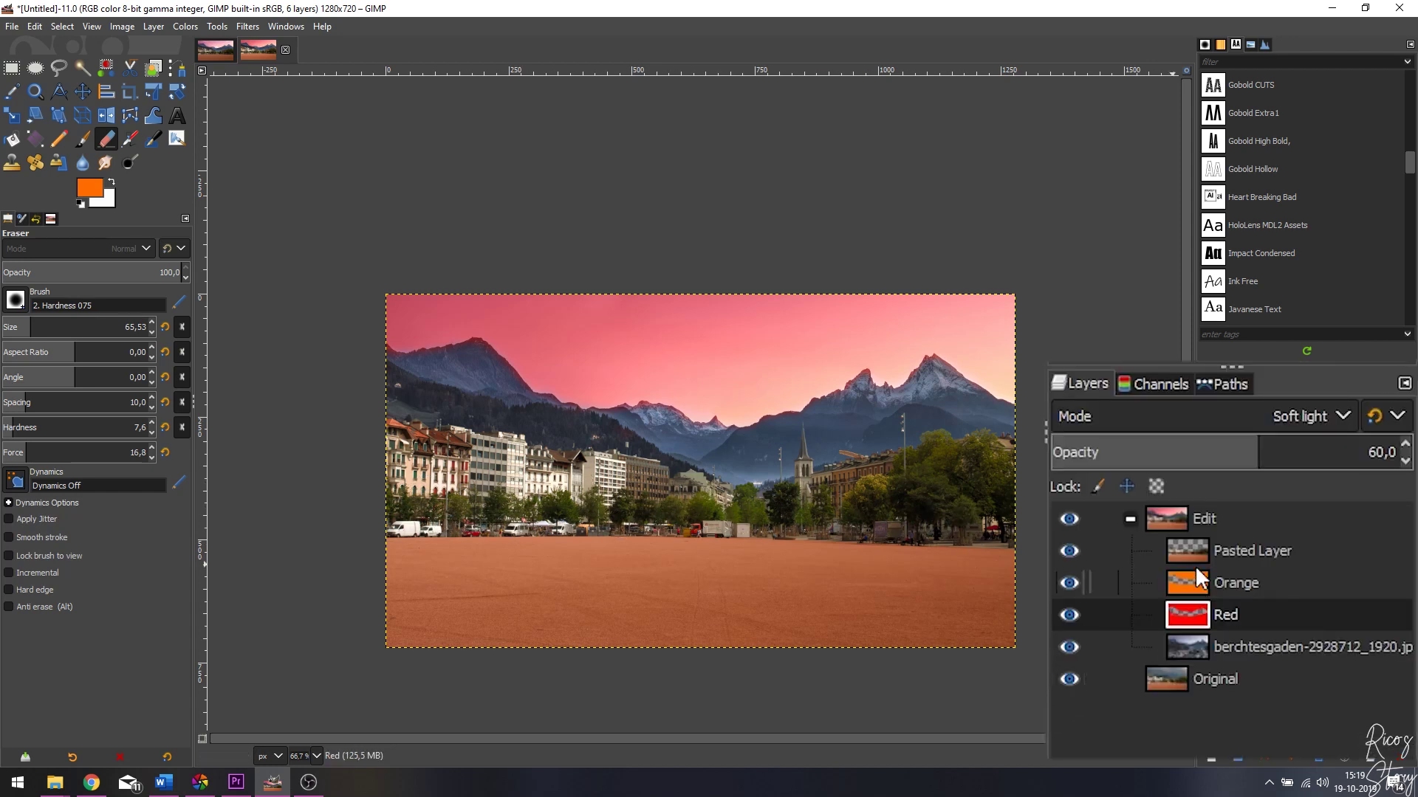
# Darken the Pasted Layer with Brightness-Contrast, setting brightness to -38 and raising contrast slightly.
pyautogui.click(1196, 549)
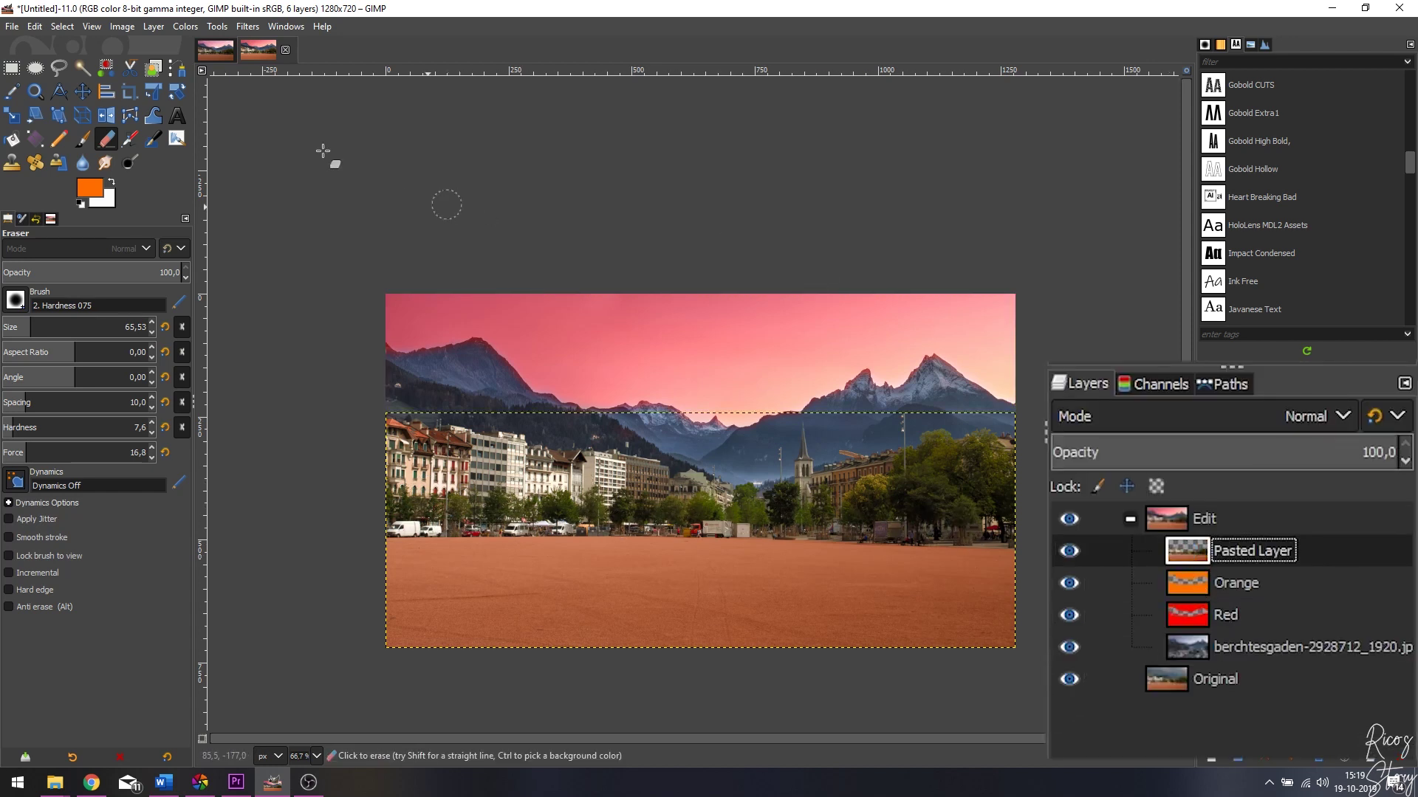
pyautogui.click(186, 27)
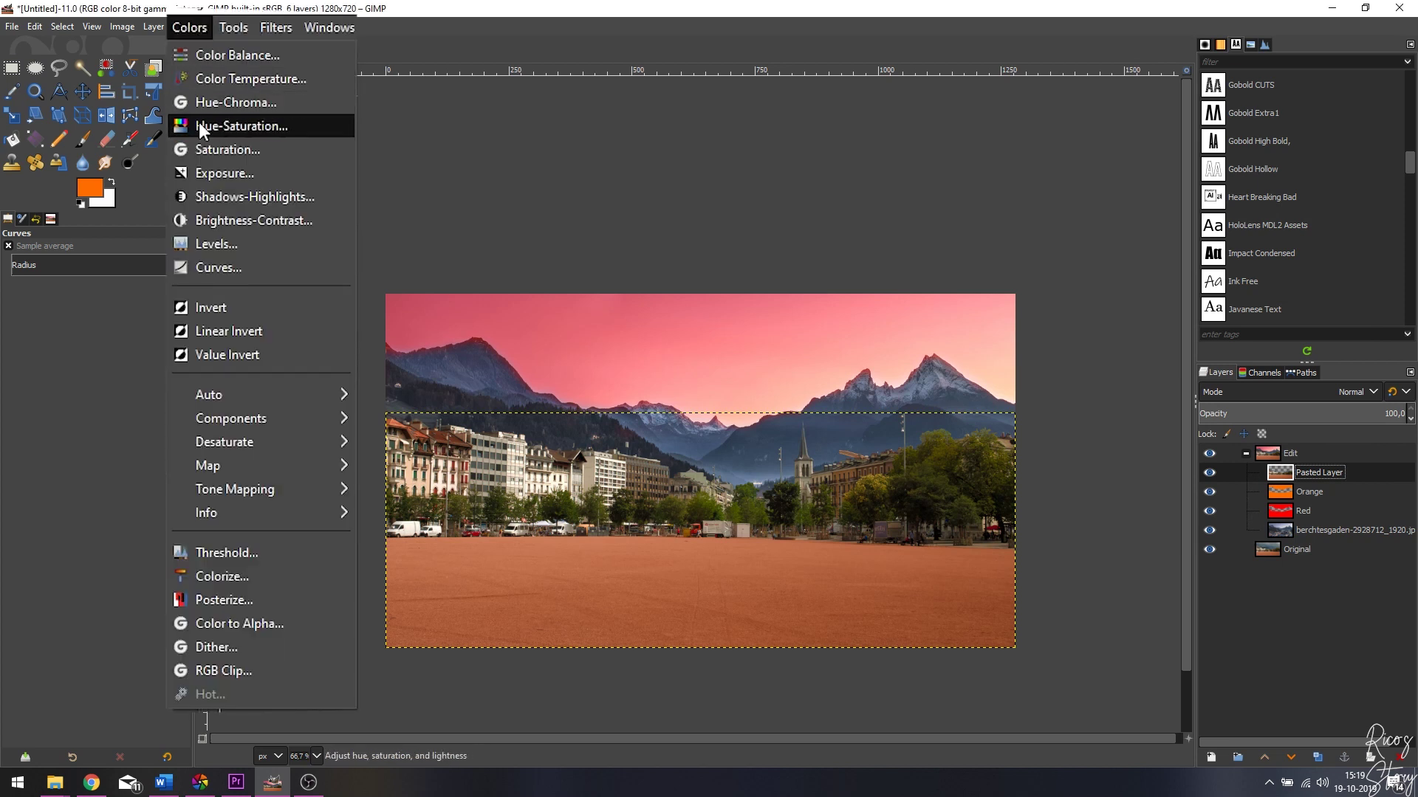
pyautogui.click(235, 219)
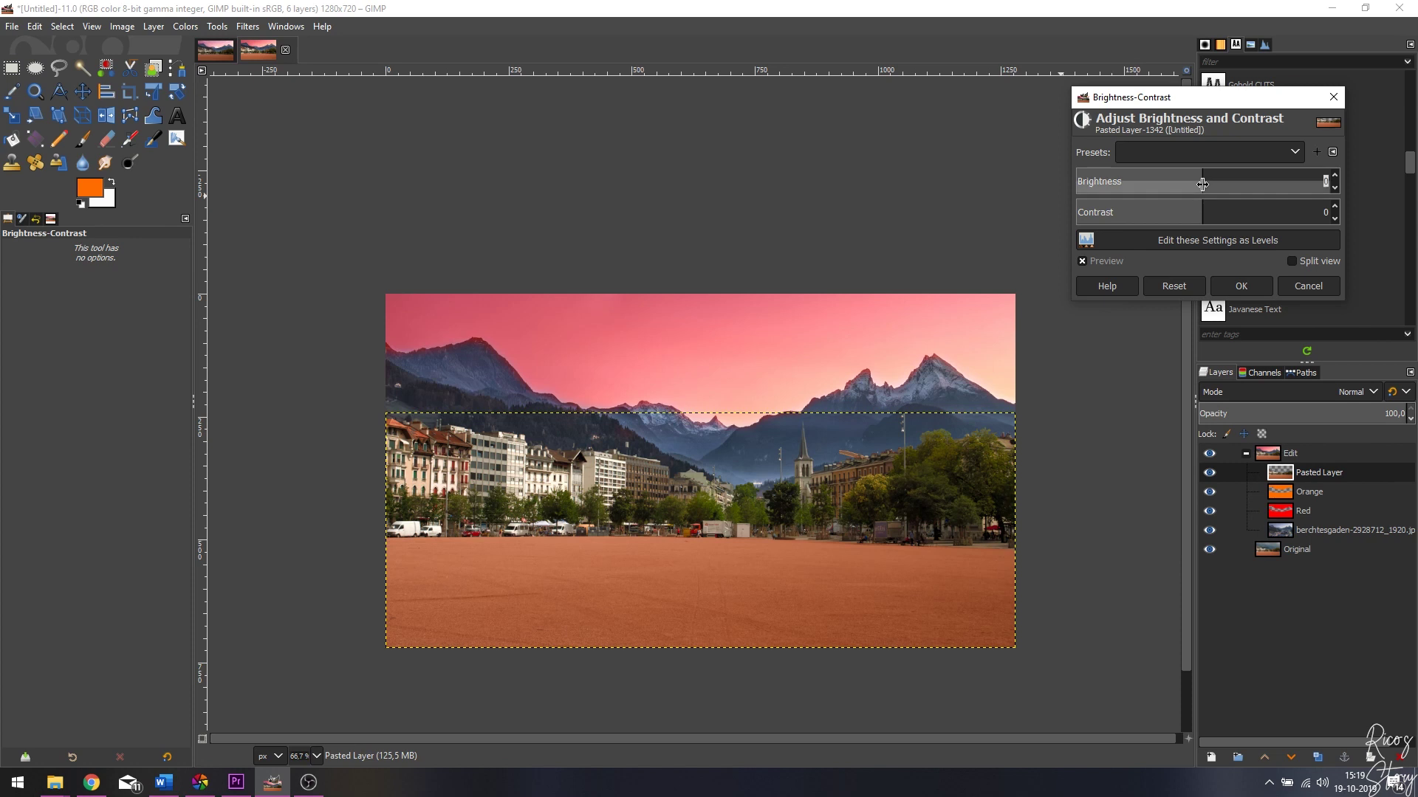
pyautogui.moveTo(1201, 184); pyautogui.dragTo(1191, 184)
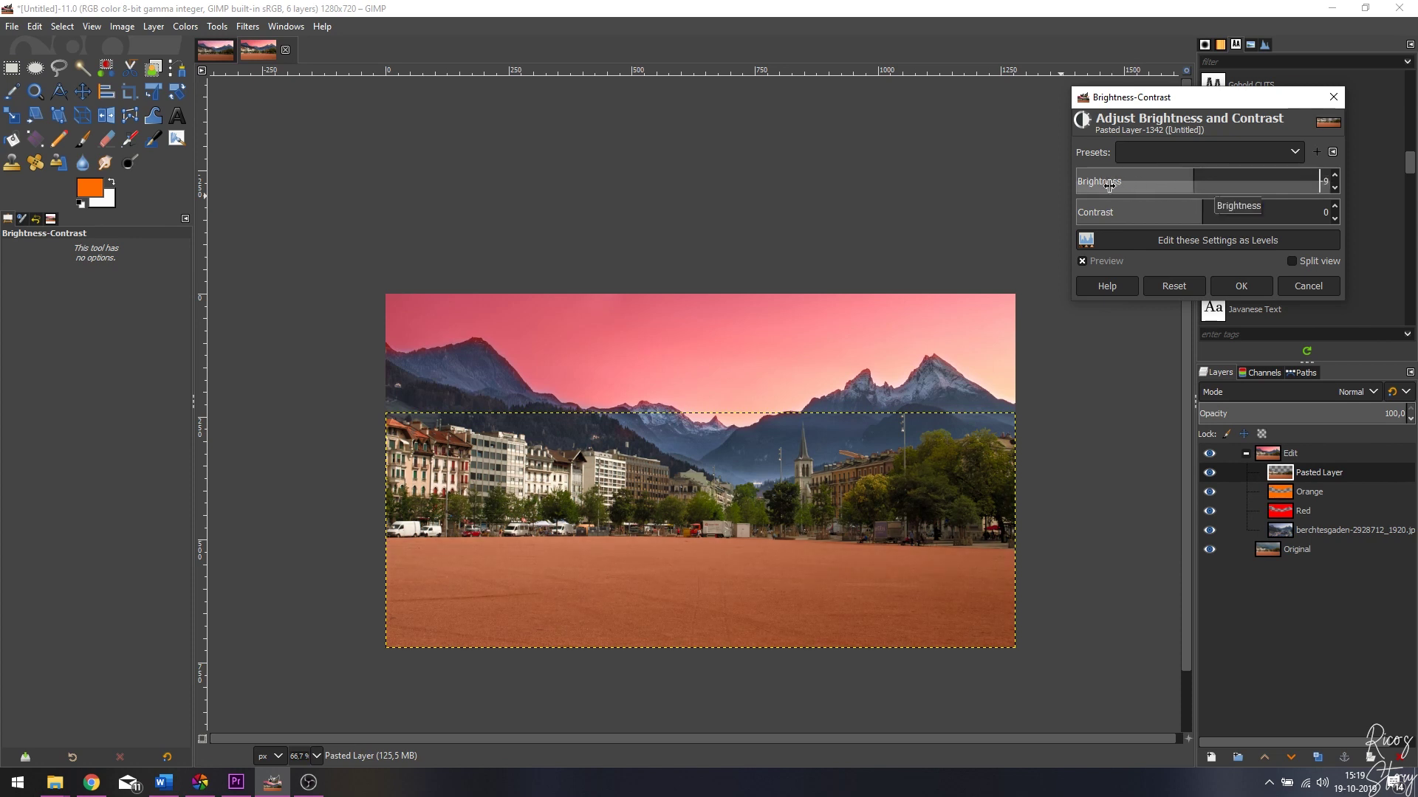
pyautogui.moveTo(1074, 184); pyautogui.dragTo(860, 169)
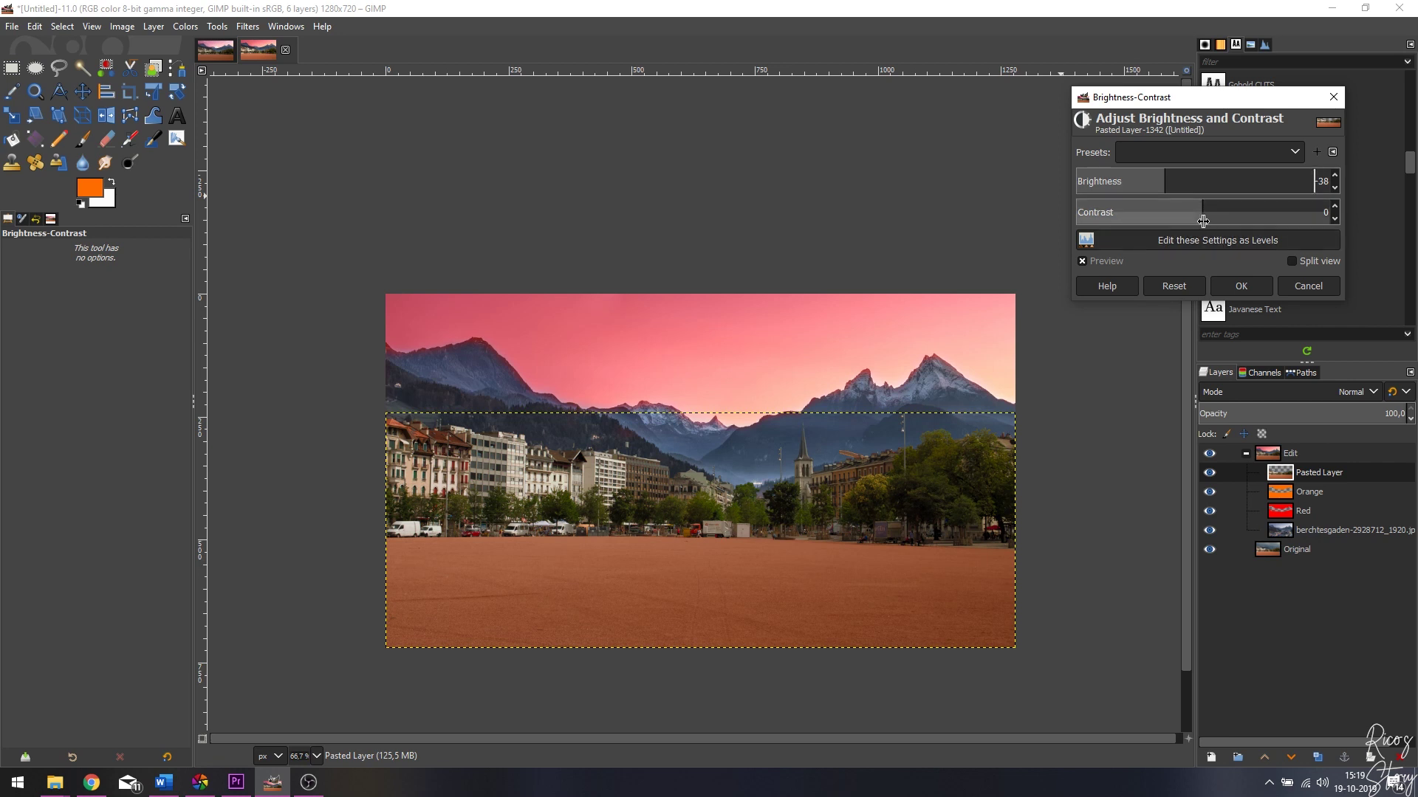
pyautogui.moveTo(1200, 216); pyautogui.dragTo(1208, 216)
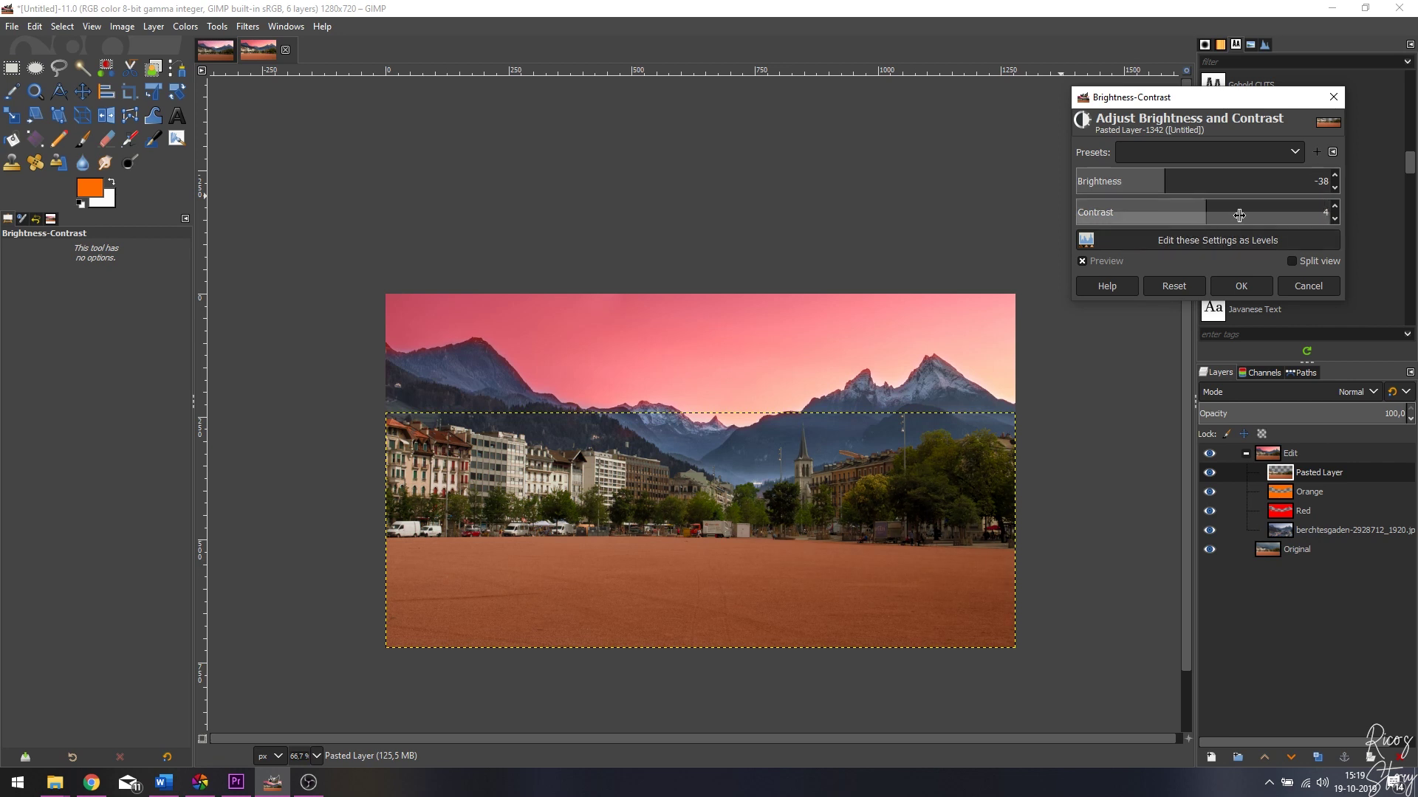
pyautogui.moveTo(1254, 213); pyautogui.dragTo(1254, 215)
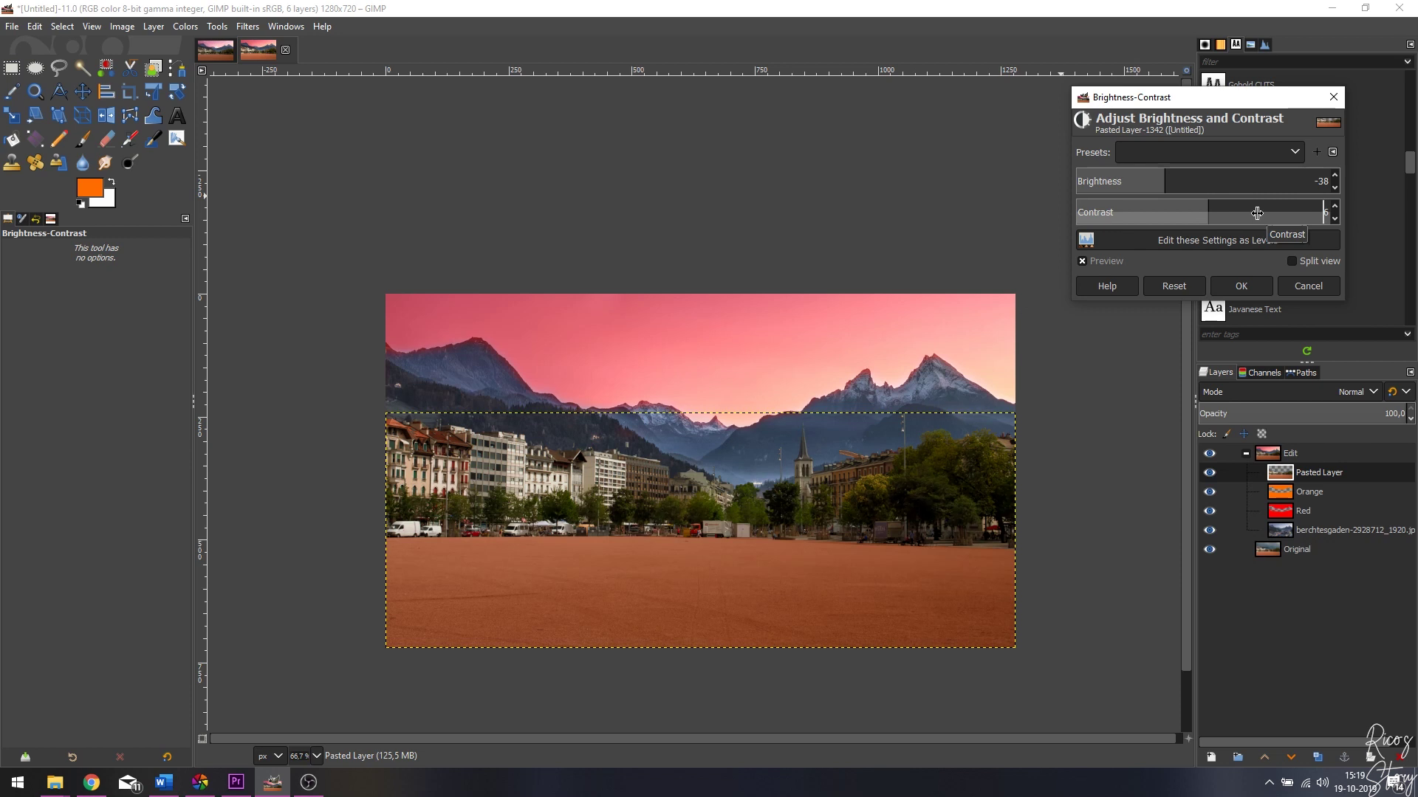
pyautogui.click(1241, 288)
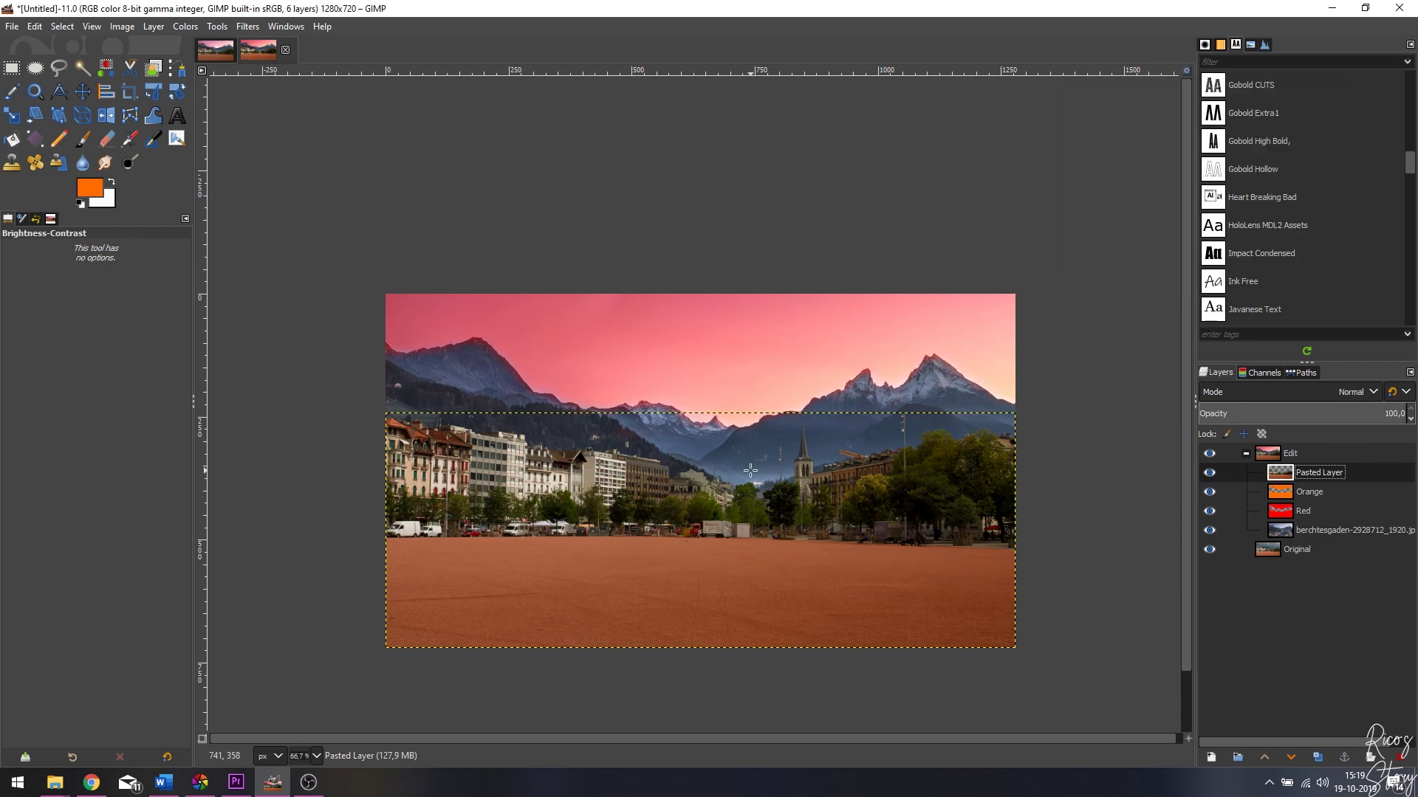
# Create a transparent 1280 × 720 px layer named Sun above the Pasted Layer.
pyautogui.press('pageup')
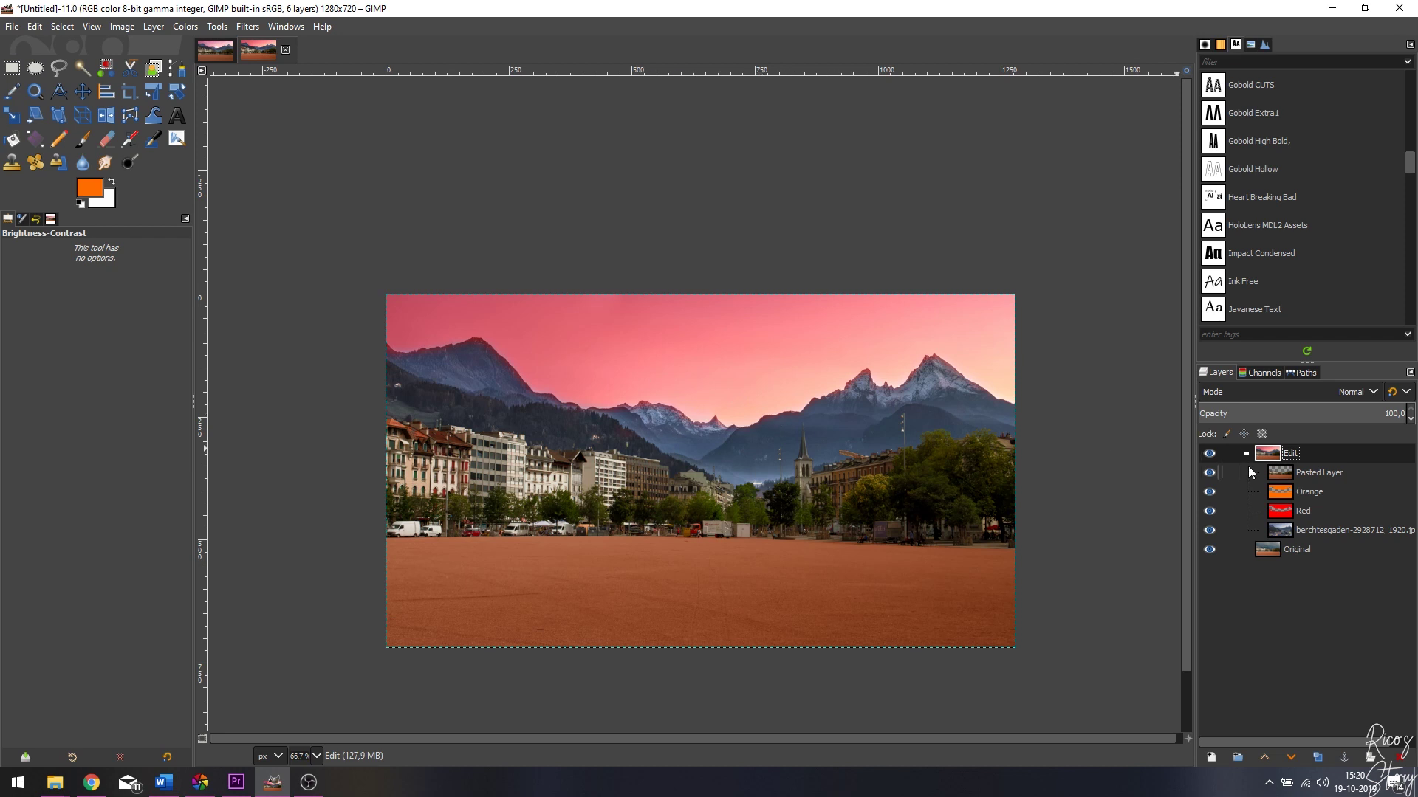
pyautogui.click(1318, 474)
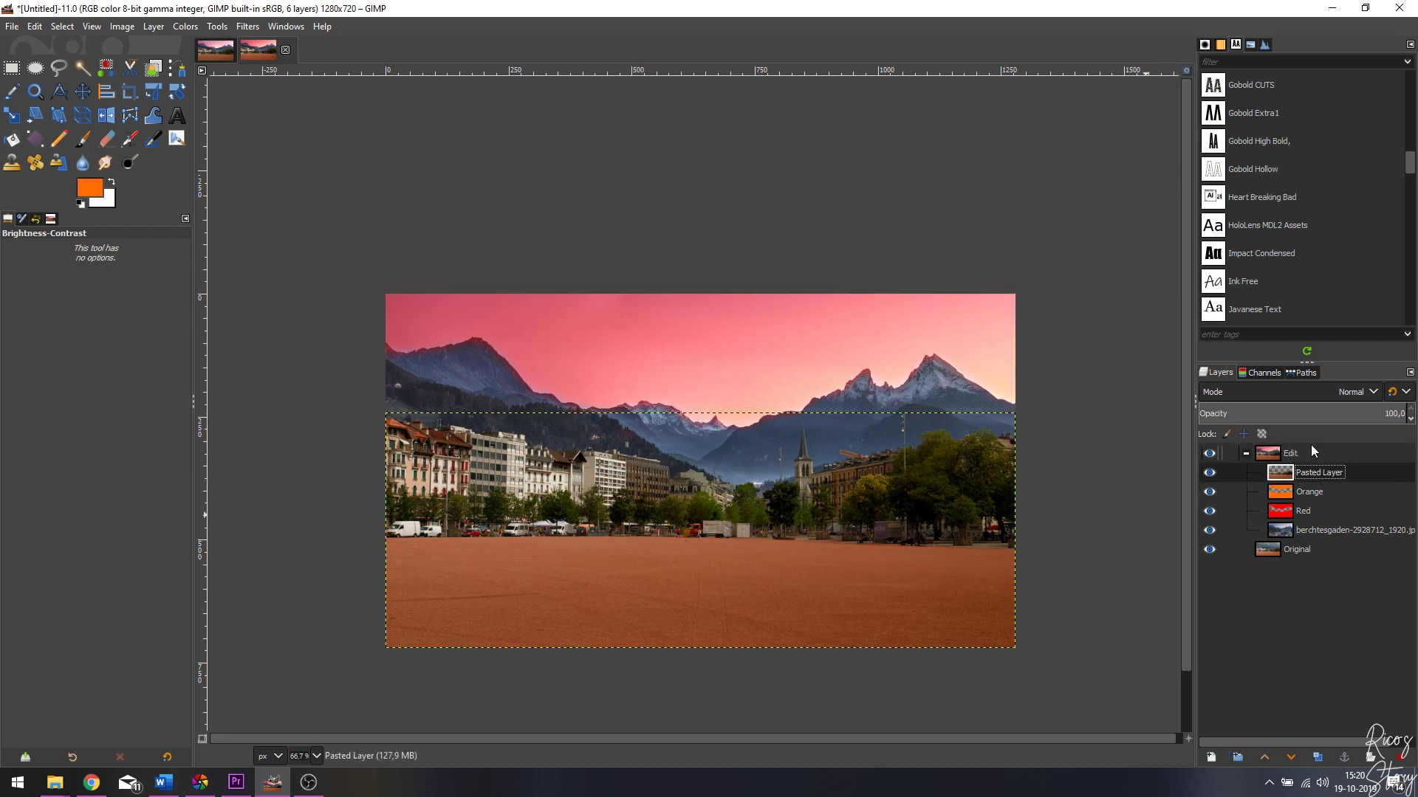
pyautogui.click(1228, 758)
pyautogui.click(1161, 433)
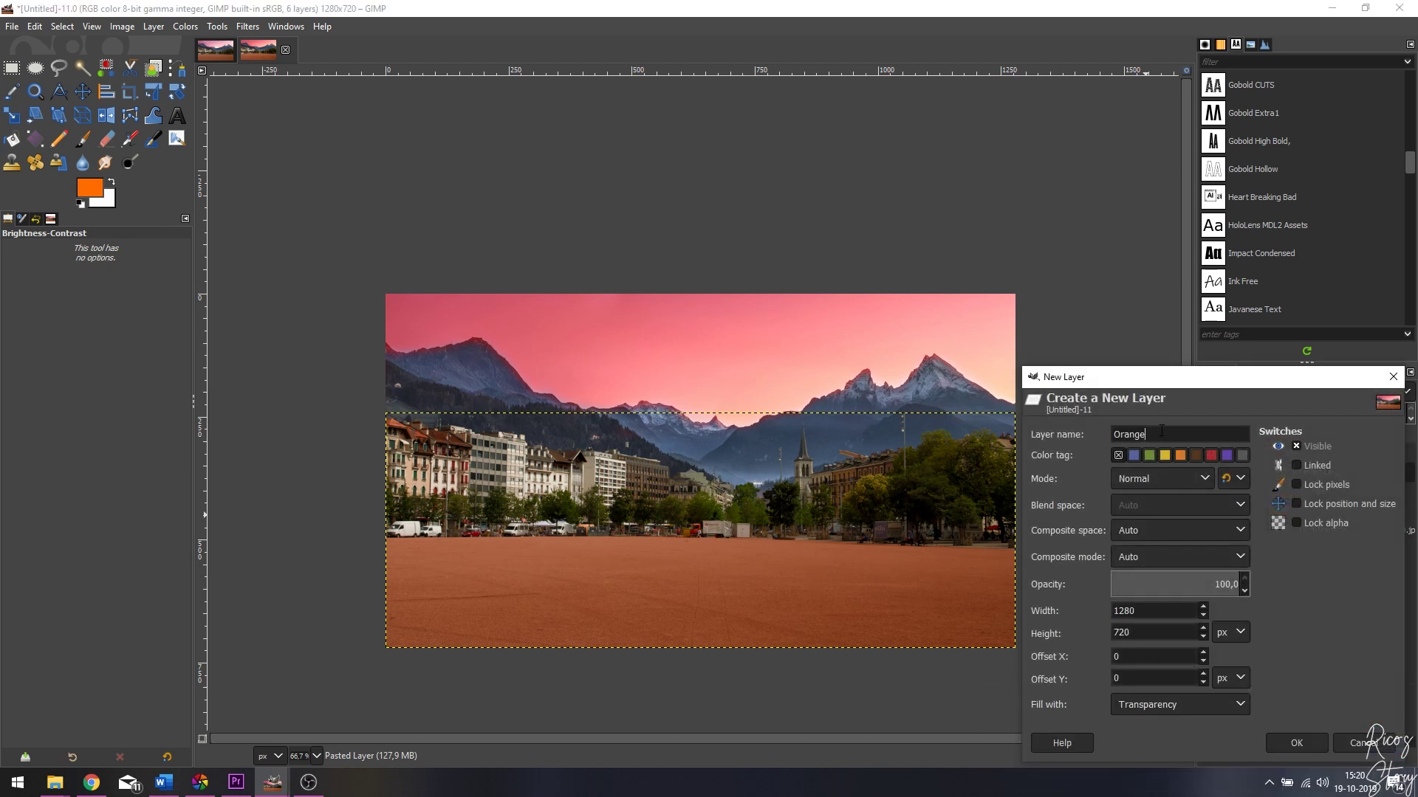
pyautogui.write('S')
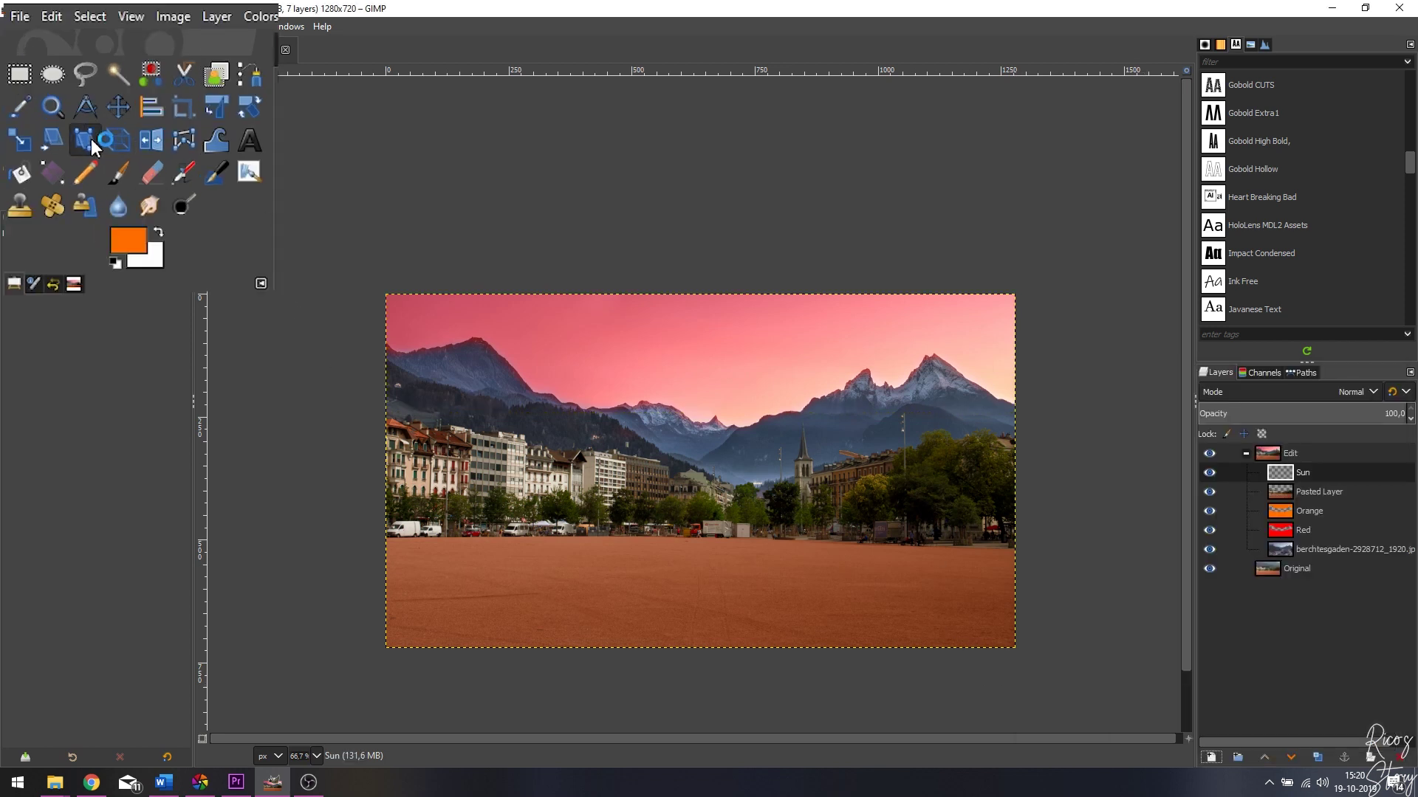
# Set up the Paintbrush with white as the foreground color, size 177.24, hardness 46.2 and force 29.4.
pyautogui.click(82, 139)
pyautogui.click(159, 232)
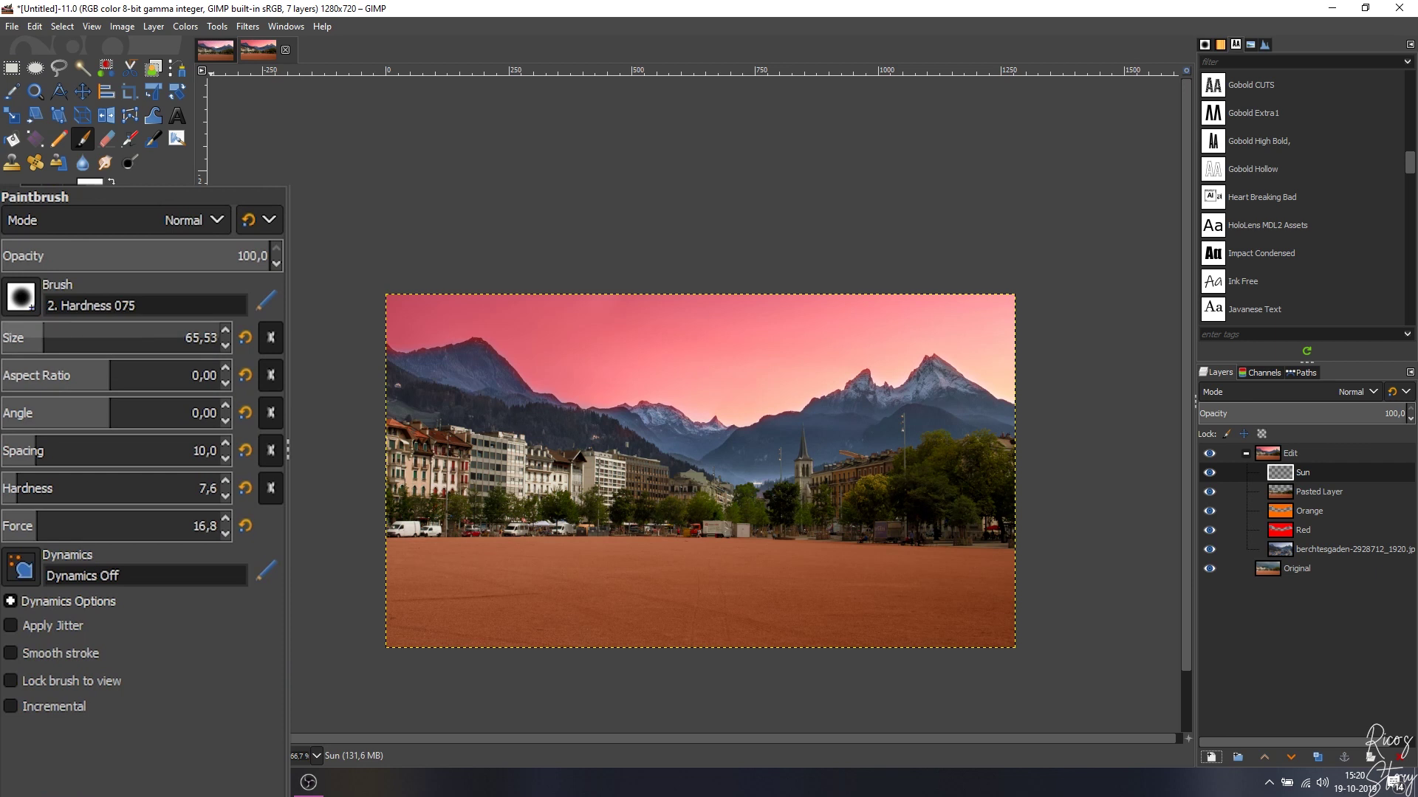
pyautogui.moveTo(38, 339)
pyautogui.mouseDown()
pyautogui.moveTo(113, 336)
pyautogui.moveTo(100, 338)
pyautogui.mouseUp()
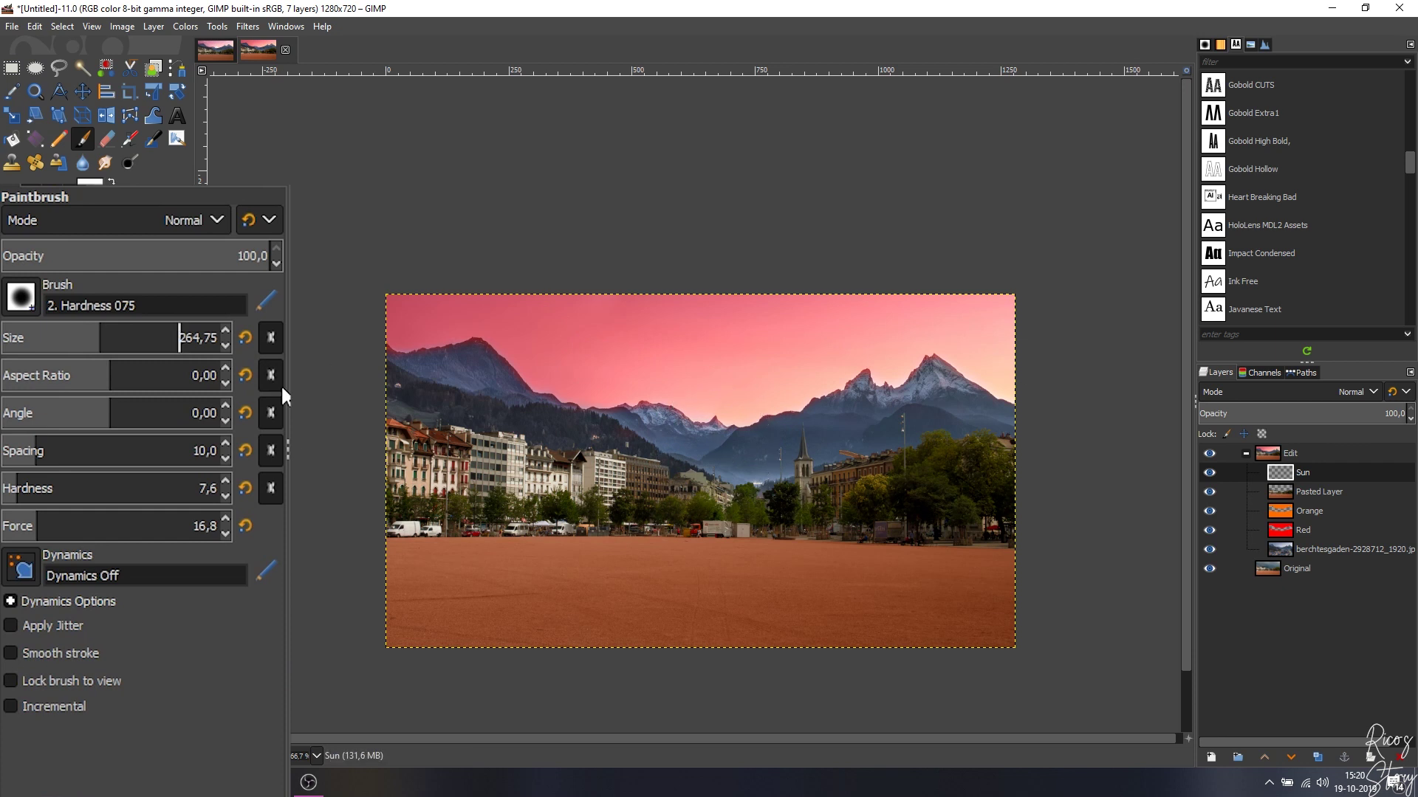
pyautogui.moveTo(79, 340); pyautogui.dragTo(80, 342)
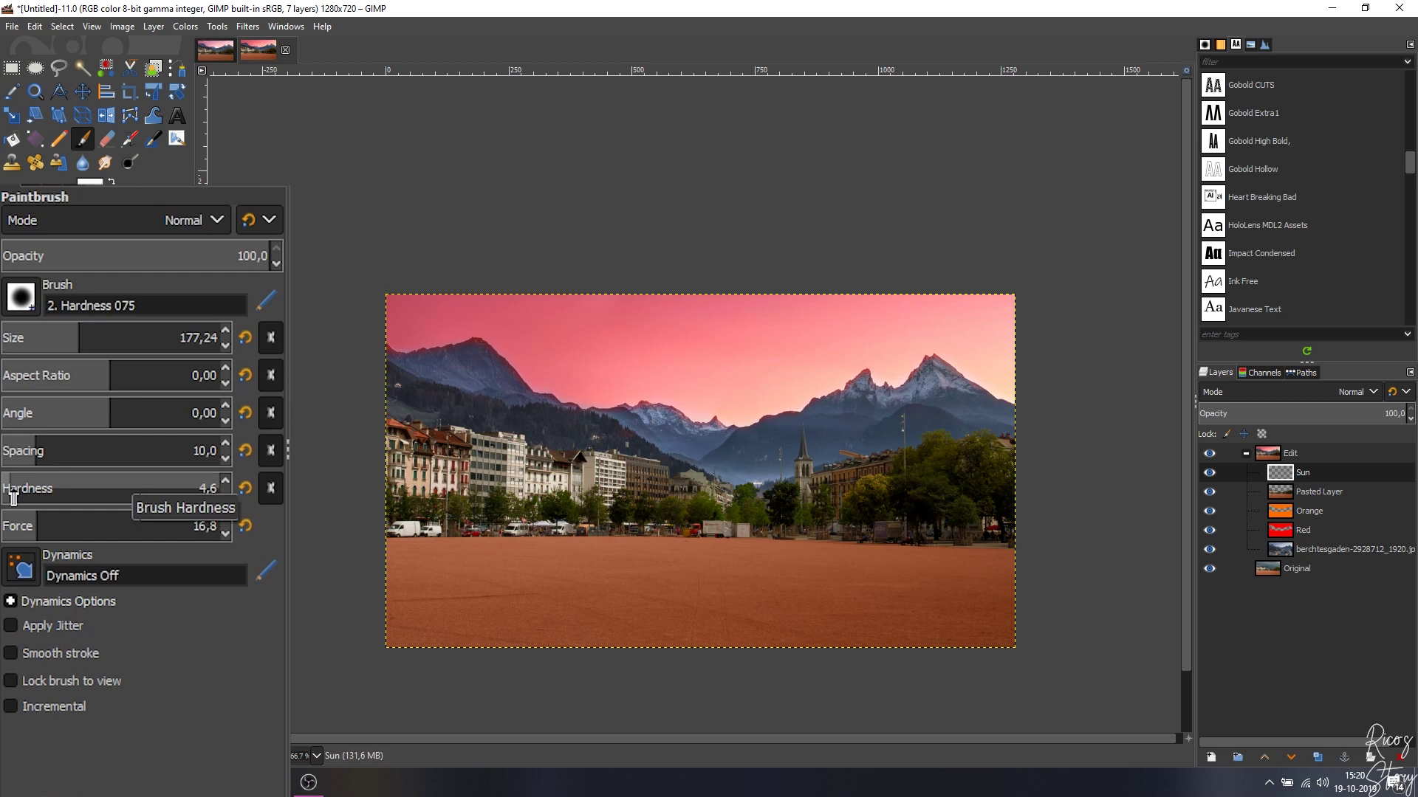
pyautogui.moveTo(11, 488); pyautogui.dragTo(82, 485)
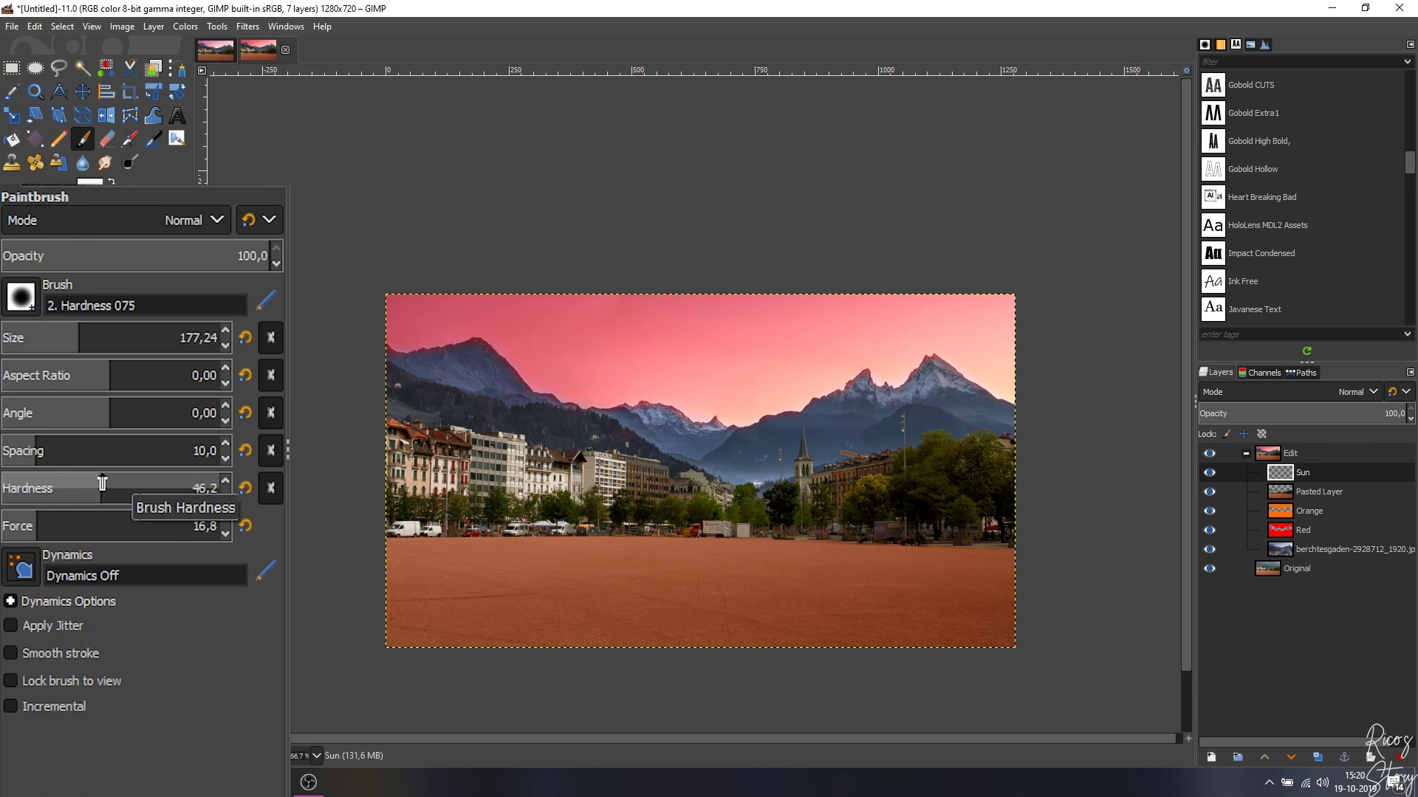
pyautogui.moveTo(37, 528); pyautogui.dragTo(64, 529)
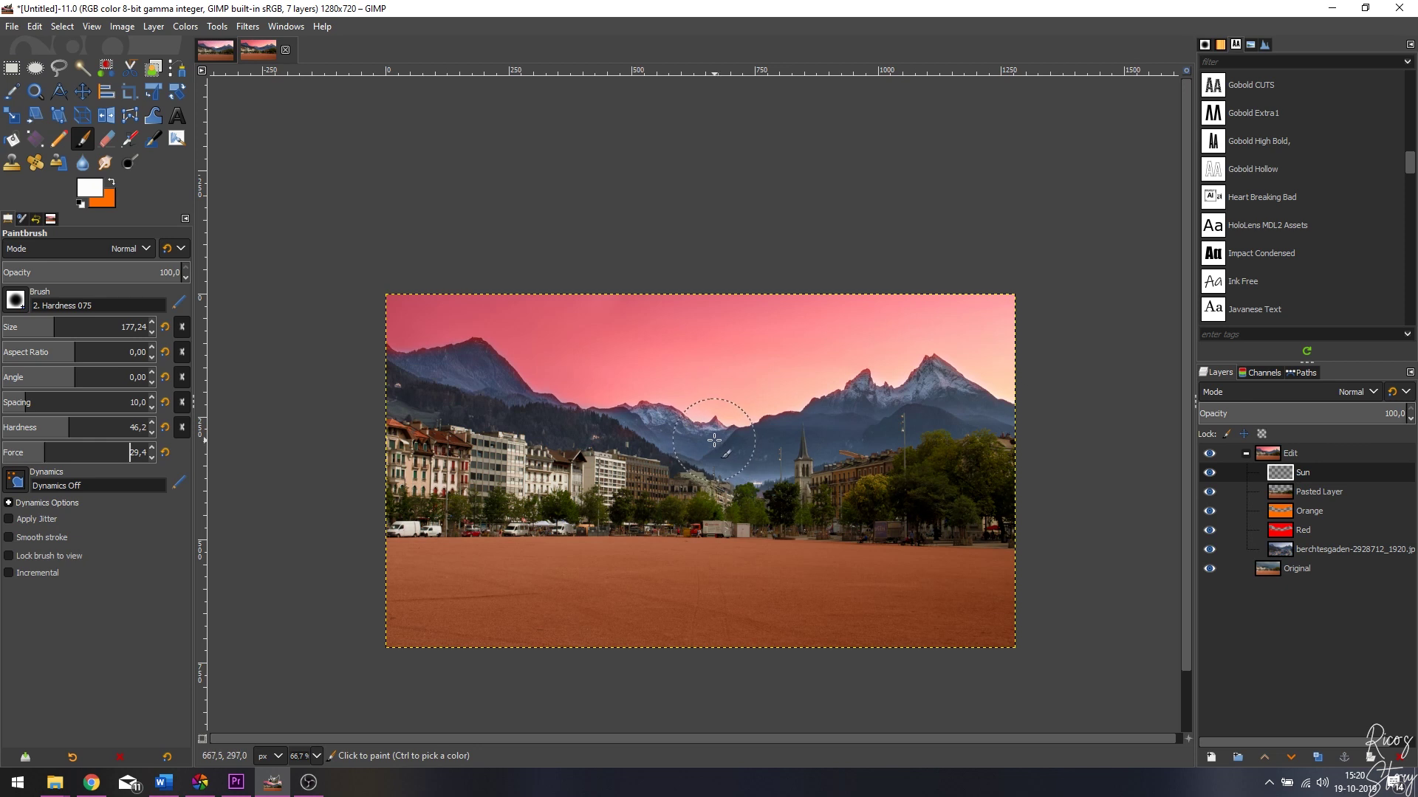
# Paint a soft white sun on the Sun layer in the valley between the mountains, building it up with repeated dabs.
pyautogui.click(714, 440)
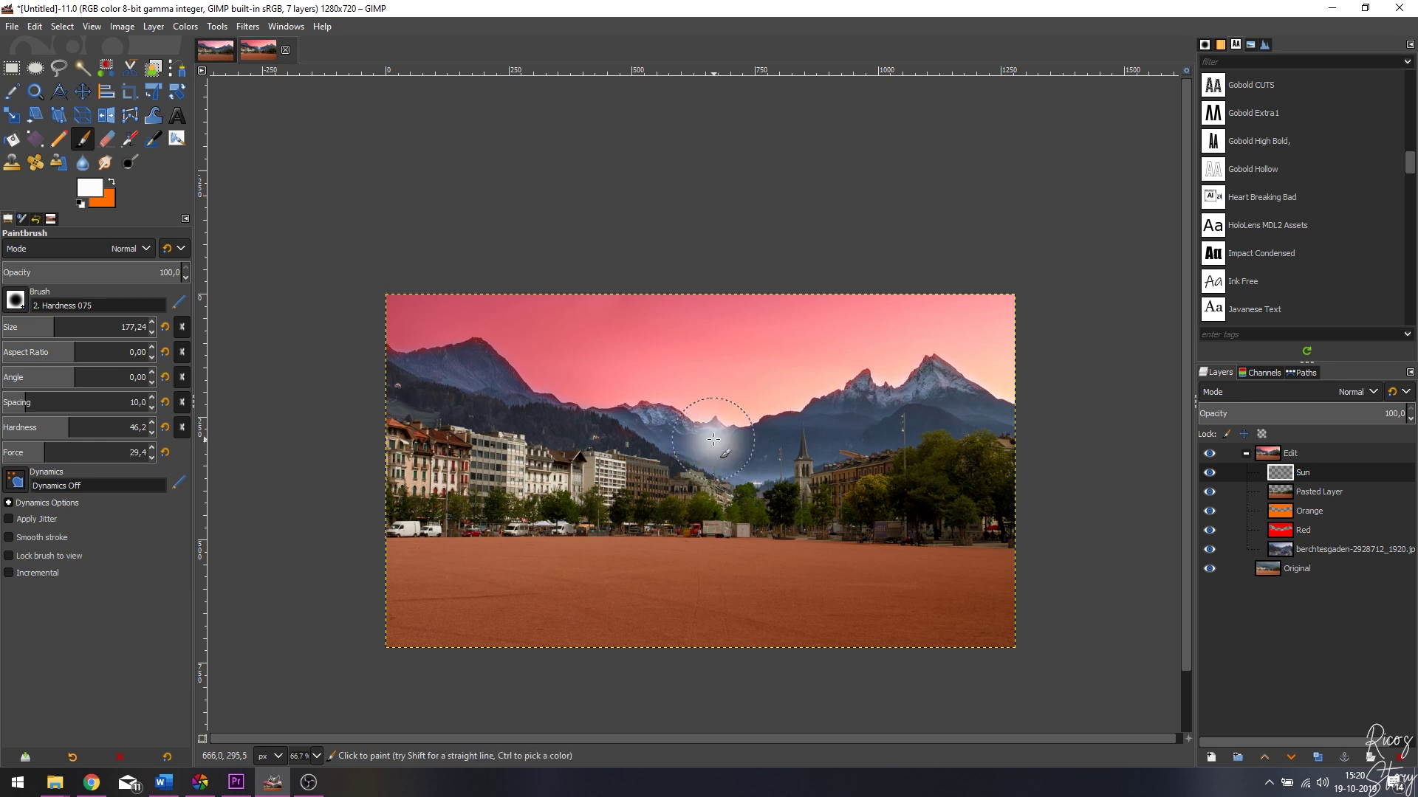
pyautogui.click(713, 440)
pyautogui.click(713, 439)
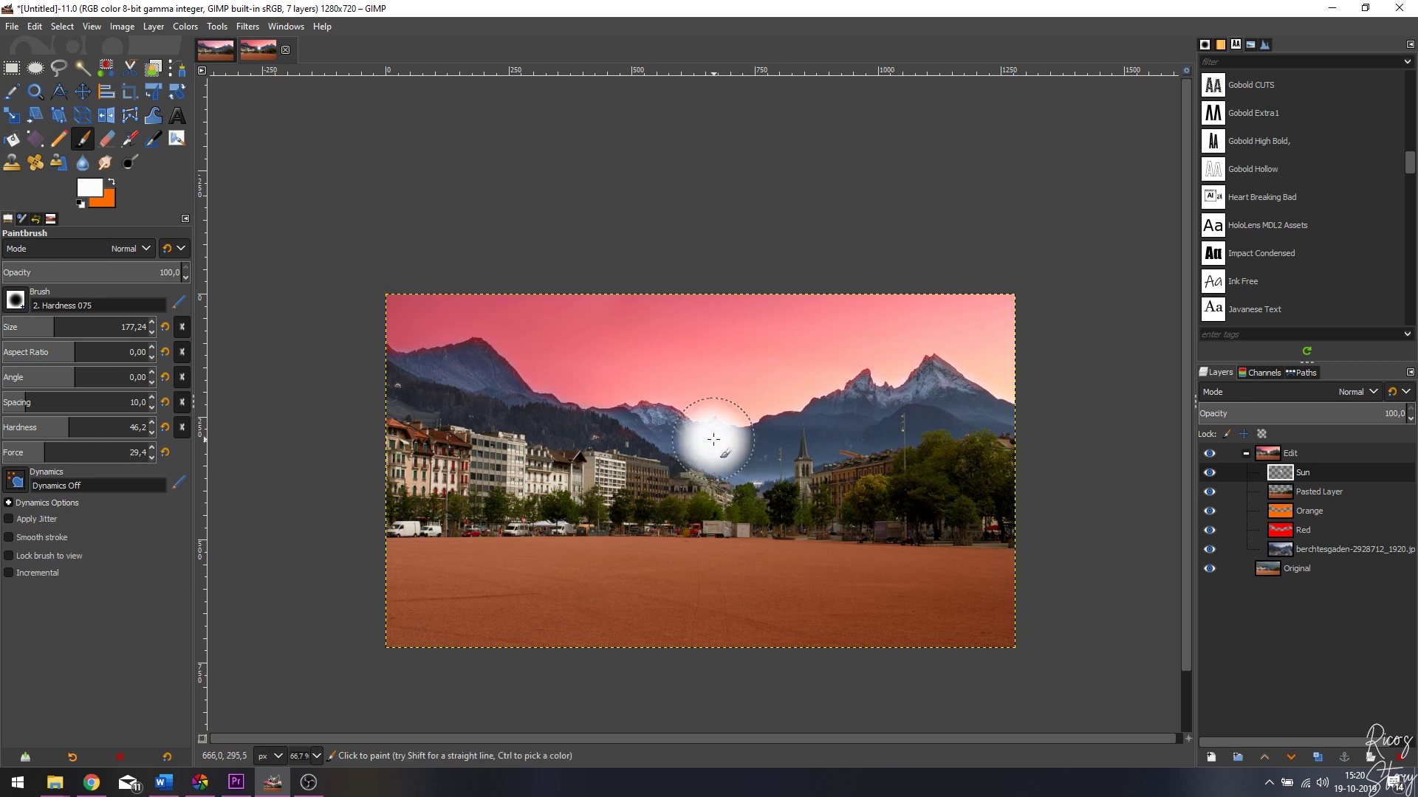
pyautogui.moveTo(713, 439); pyautogui.dragTo(714, 430)
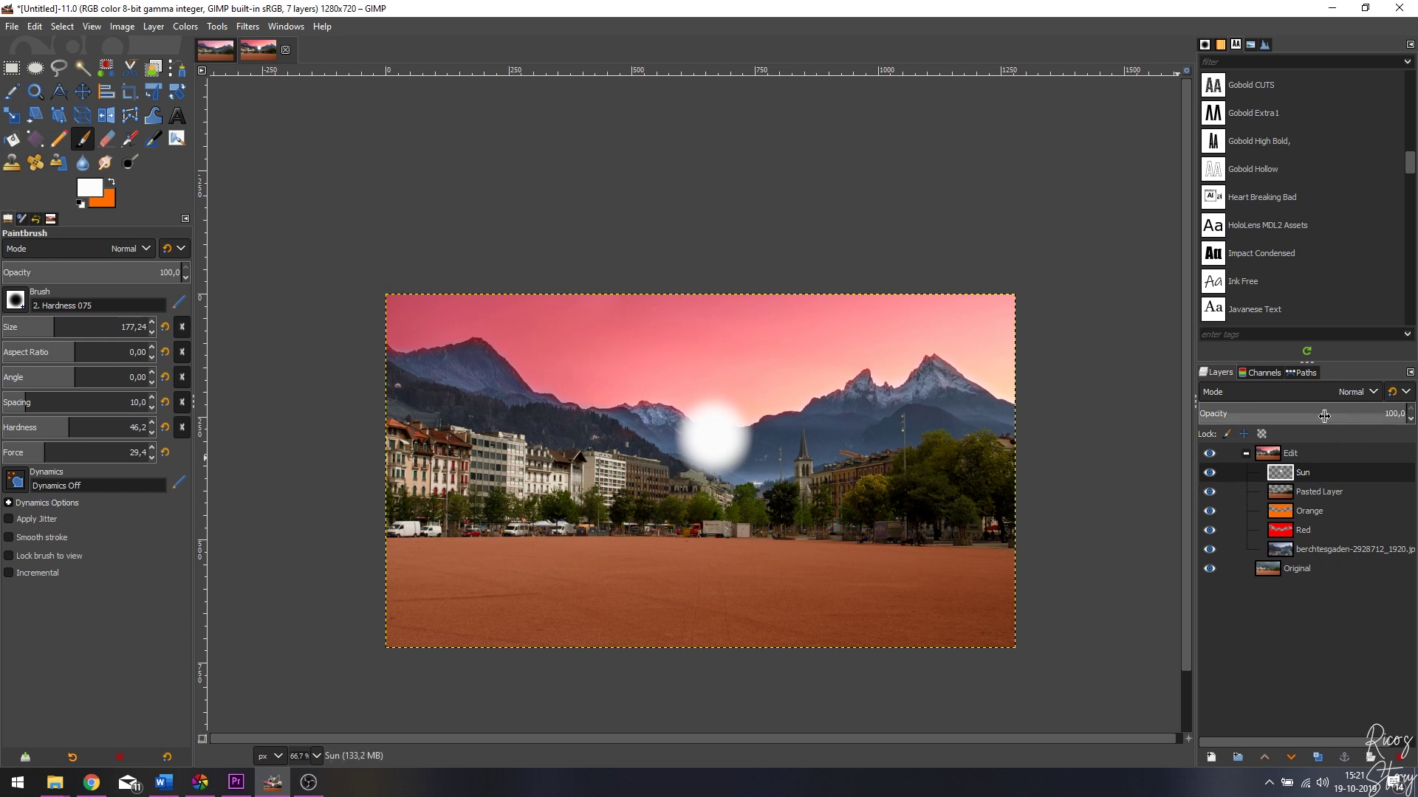
# Set the Sun layer to Grain merge at 40 opacity and place it below the Pasted Layer.
pyautogui.click(1360, 395)
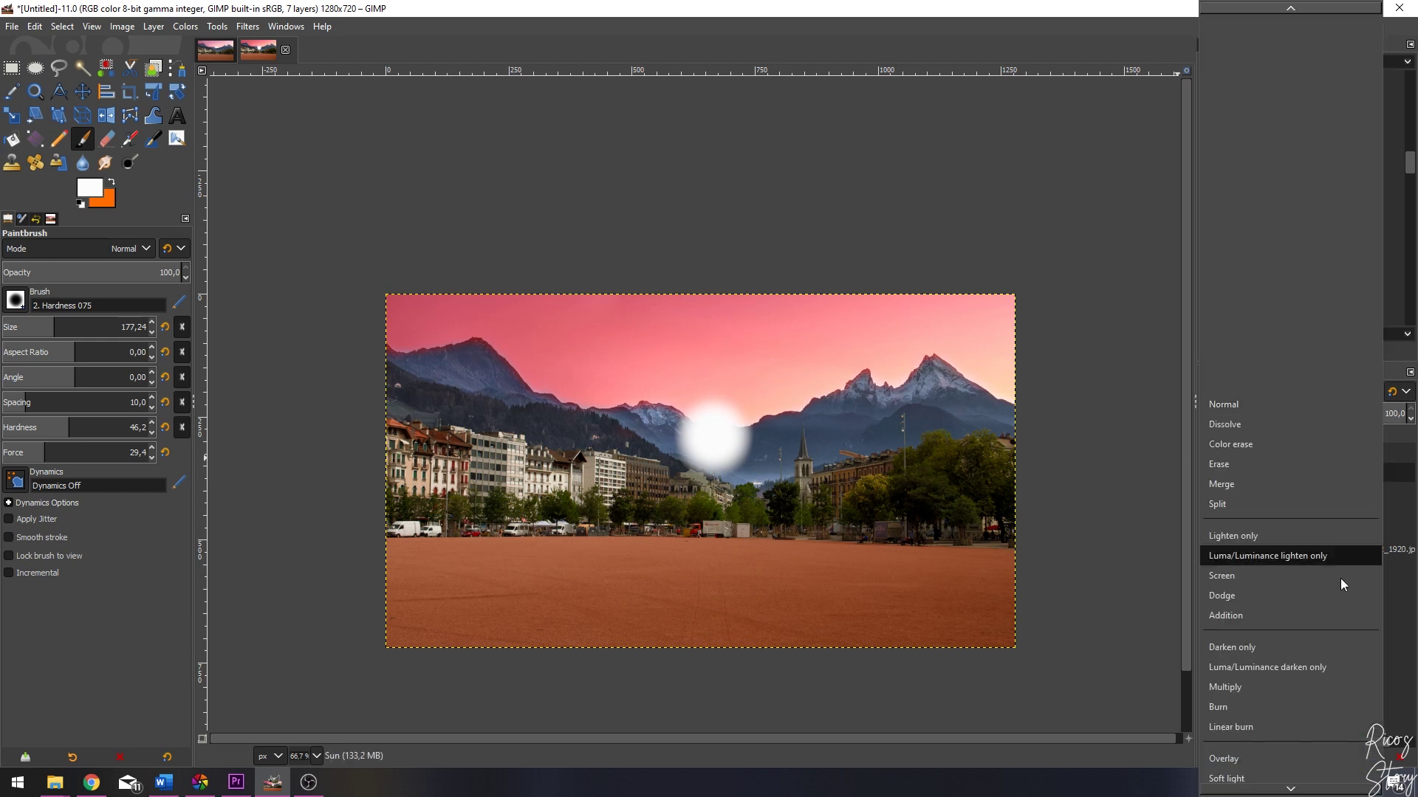
pyautogui.scroll(-5, 1343, 584)
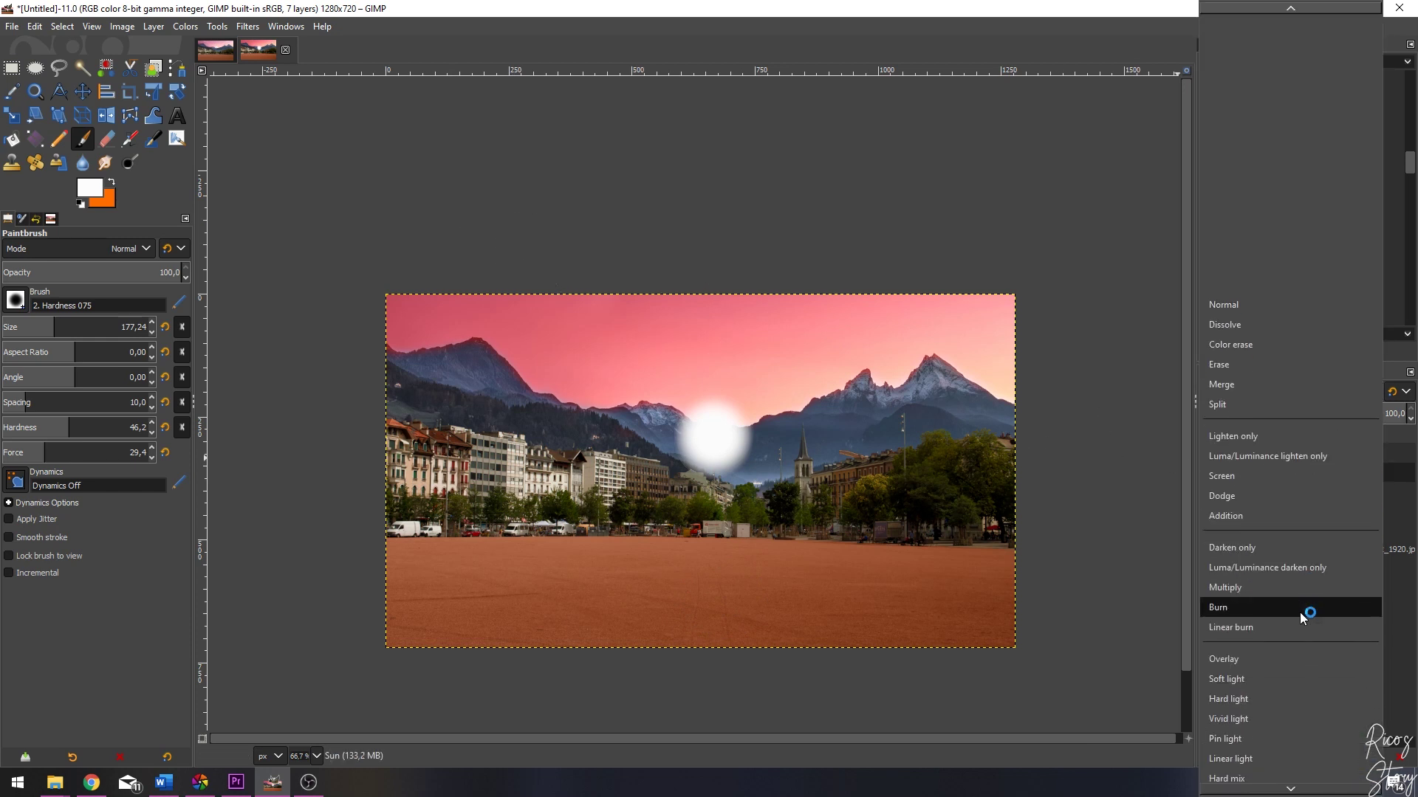
pyautogui.click(1241, 691)
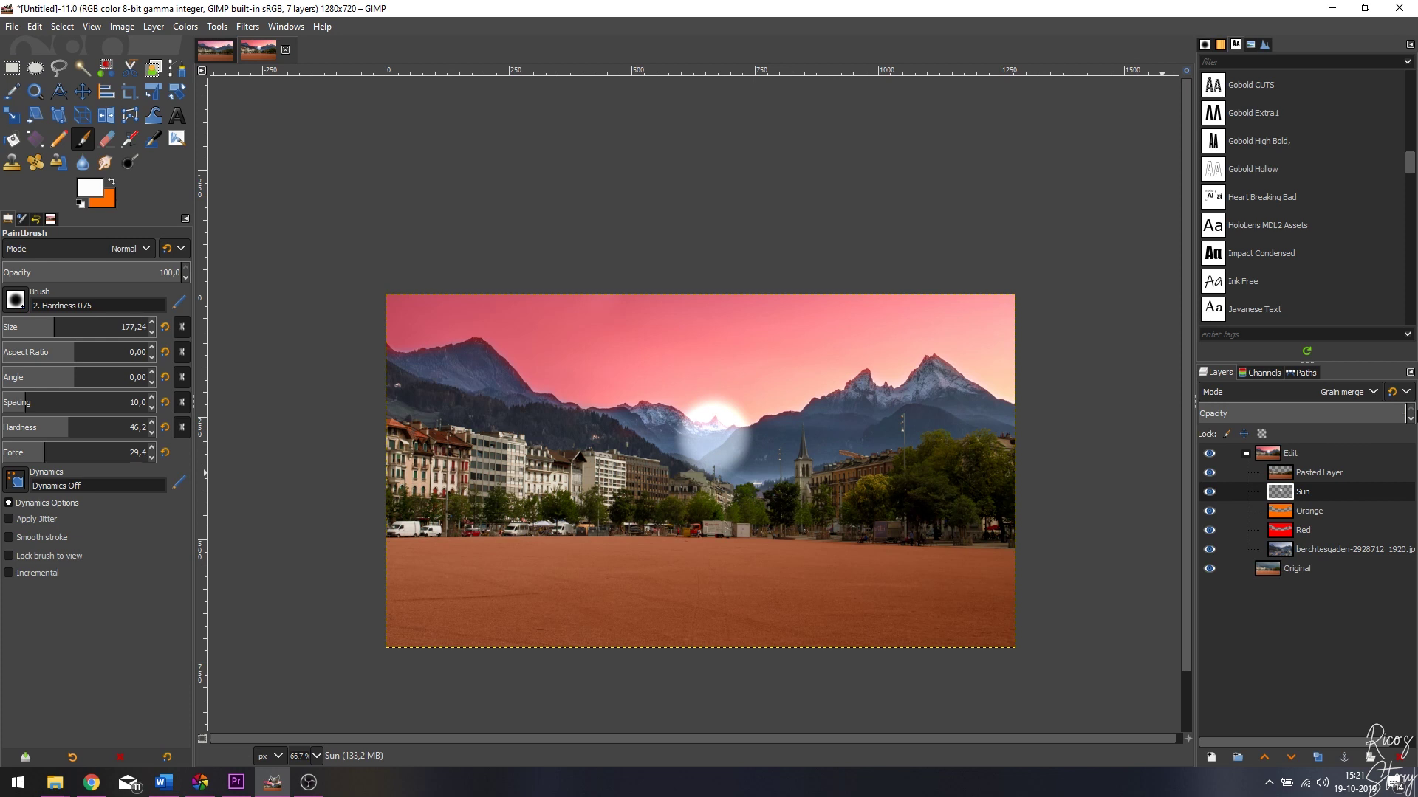
pyautogui.moveTo(1403, 413); pyautogui.dragTo(1280, 413)
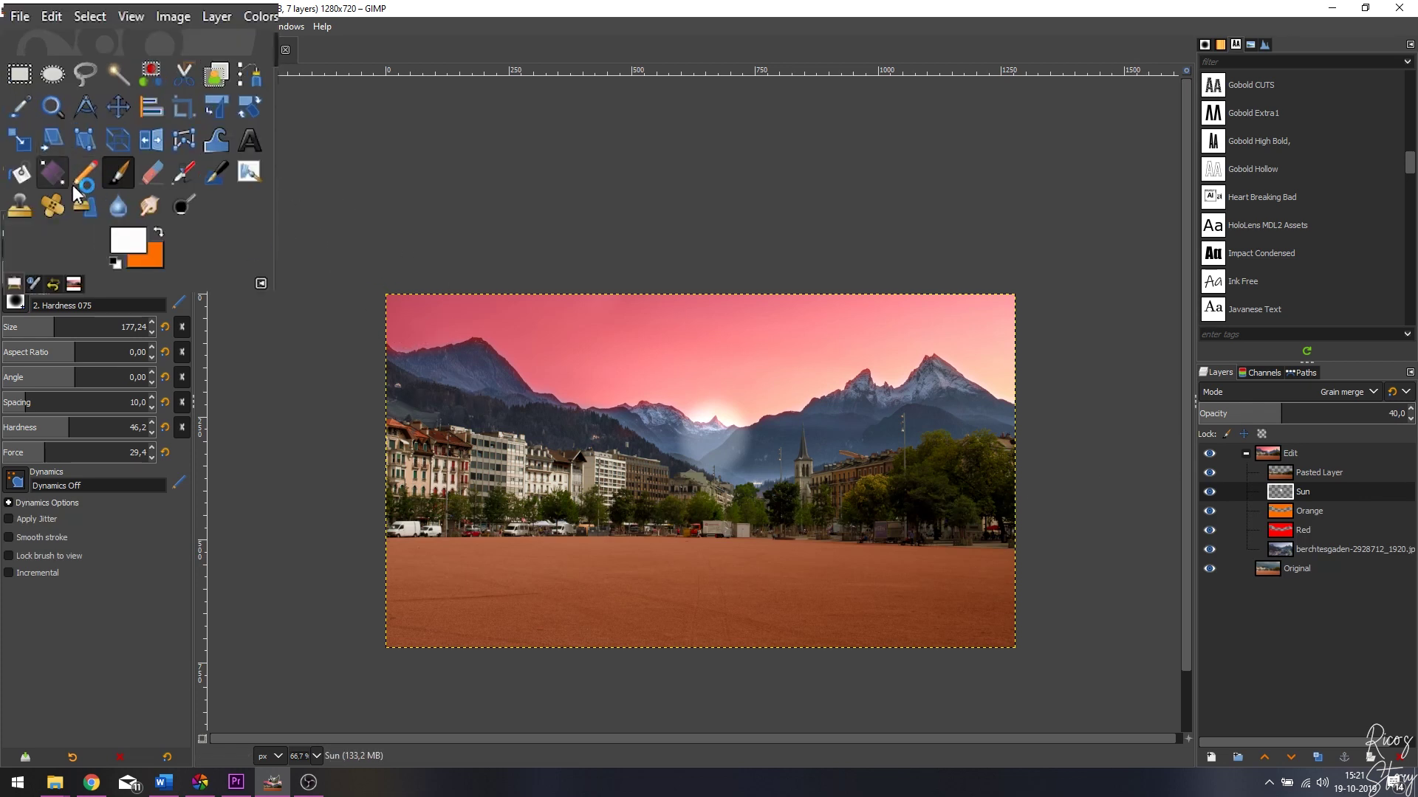
# Erase the sun's glow over the mountains with the Eraser at size 72.78 and compare the result with the finished reference image.
pyautogui.click(107, 139)
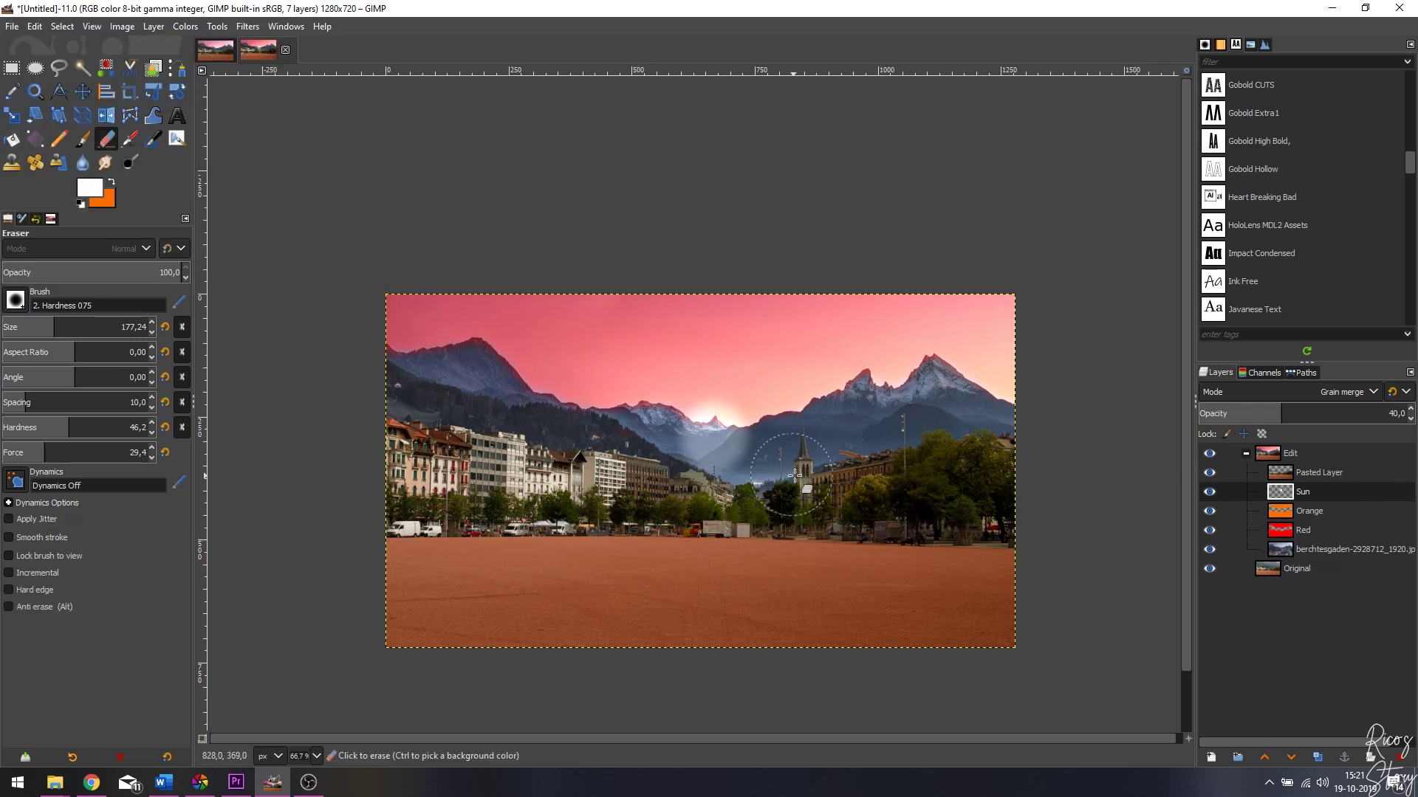
pyautogui.moveTo(71, 341)
pyautogui.mouseDown()
pyautogui.moveTo(15, 339)
pyautogui.moveTo(89, 329)
pyautogui.mouseUp()
pyautogui.scroll(4, 742, 467)
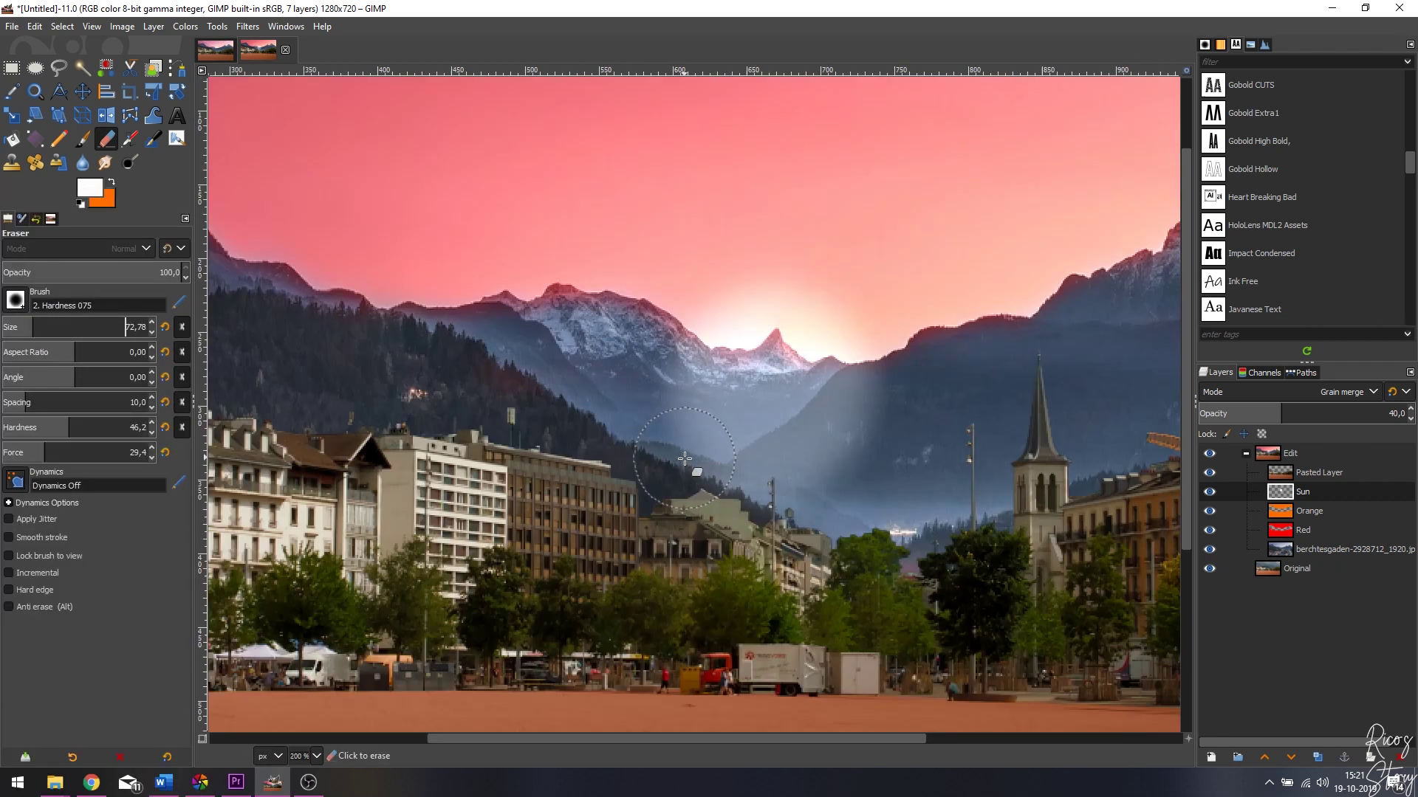
pyautogui.moveTo(959, 493)
pyautogui.mouseDown()
pyautogui.moveTo(696, 503)
pyautogui.moveTo(924, 493)
pyautogui.moveTo(728, 519)
pyautogui.moveTo(824, 450)
pyautogui.moveTo(755, 419)
pyautogui.moveTo(932, 403)
pyautogui.moveTo(981, 378)
pyautogui.moveTo(853, 360)
pyautogui.moveTo(822, 330)
pyautogui.moveTo(705, 338)
pyautogui.moveTo(767, 347)
pyautogui.moveTo(809, 322)
pyautogui.moveTo(917, 361)
pyautogui.moveTo(664, 378)
pyautogui.moveTo(697, 487)
pyautogui.moveTo(702, 583)
pyautogui.moveTo(1087, 508)
pyautogui.moveTo(996, 440)
pyautogui.moveTo(861, 377)
pyautogui.moveTo(587, 307)
pyautogui.moveTo(955, 434)
pyautogui.moveTo(1051, 369)
pyautogui.moveTo(974, 364)
pyautogui.moveTo(857, 388)
pyautogui.moveTo(571, 316)
pyautogui.mouseUp()
pyautogui.scroll(-4, 886, 421)
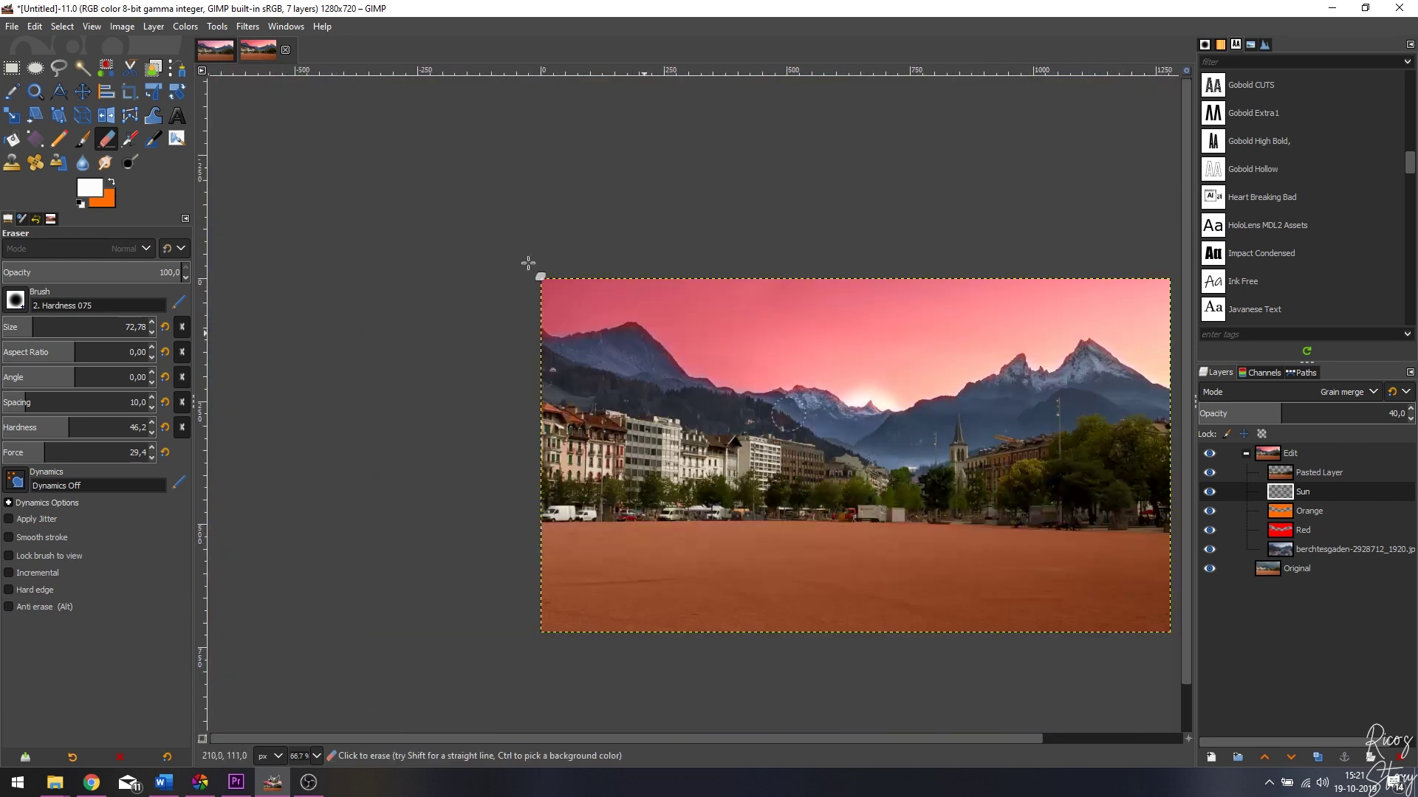
pyautogui.click(216, 55)
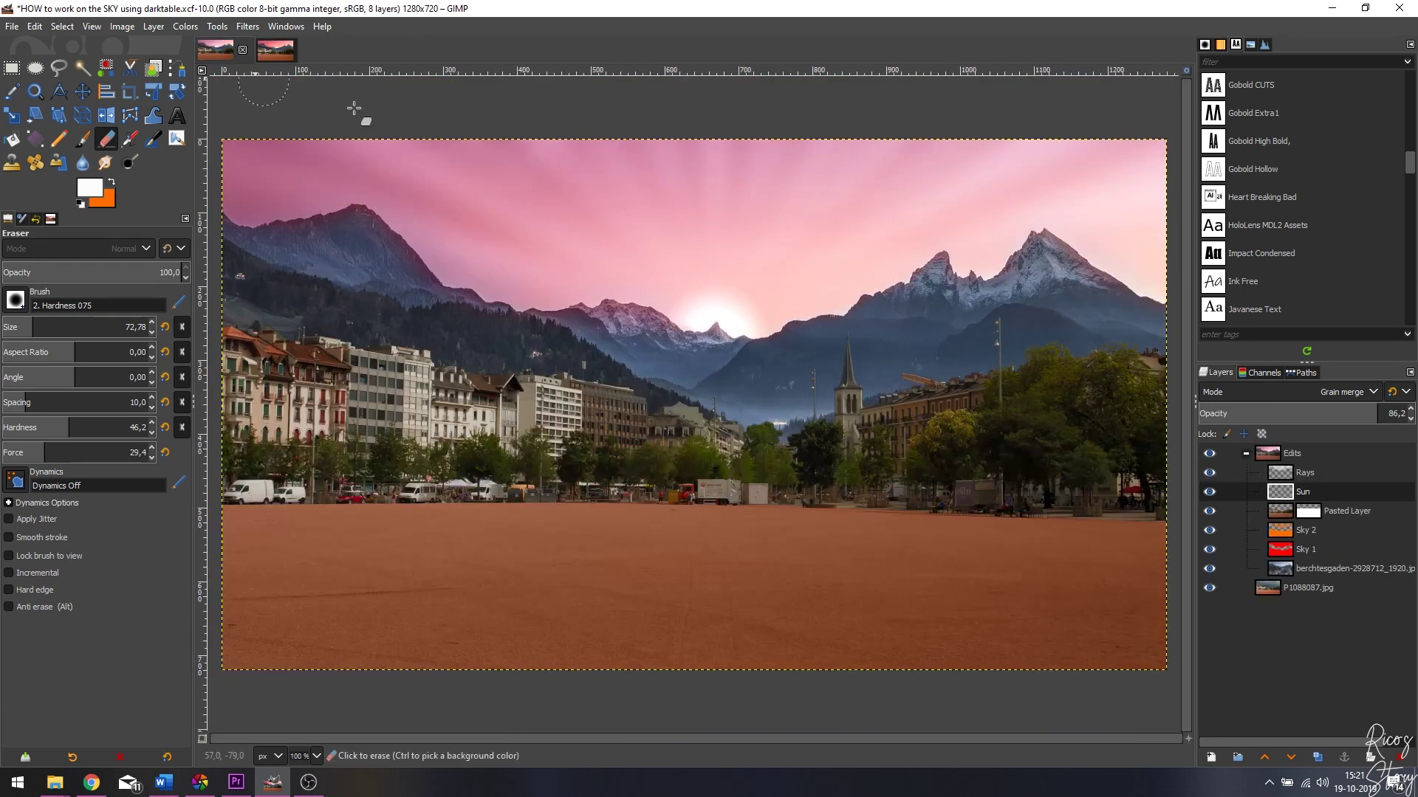
pyautogui.click(274, 51)
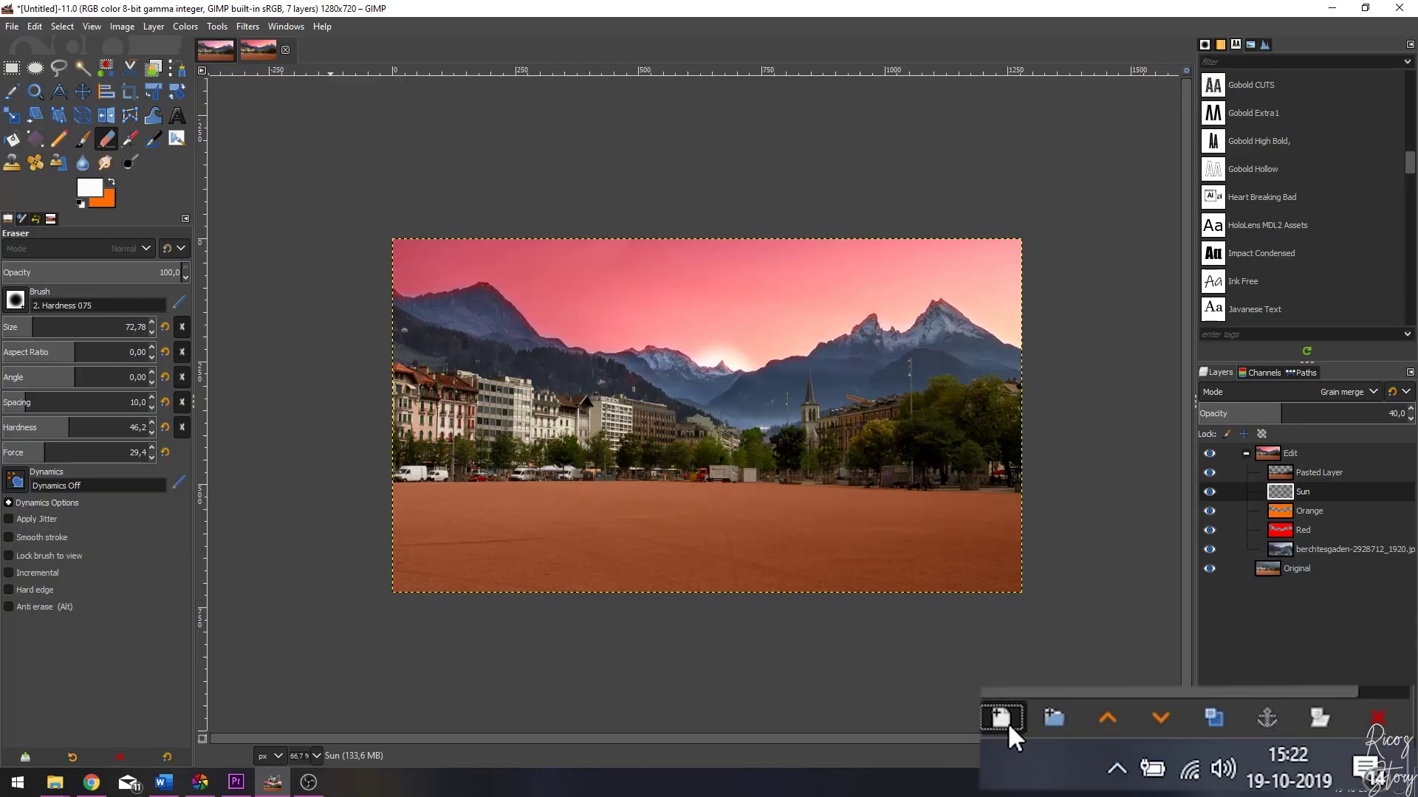
# Create a transparent 1280 × 720 px layer named Sunrays above the Sun layer.
pyautogui.click(1219, 742)
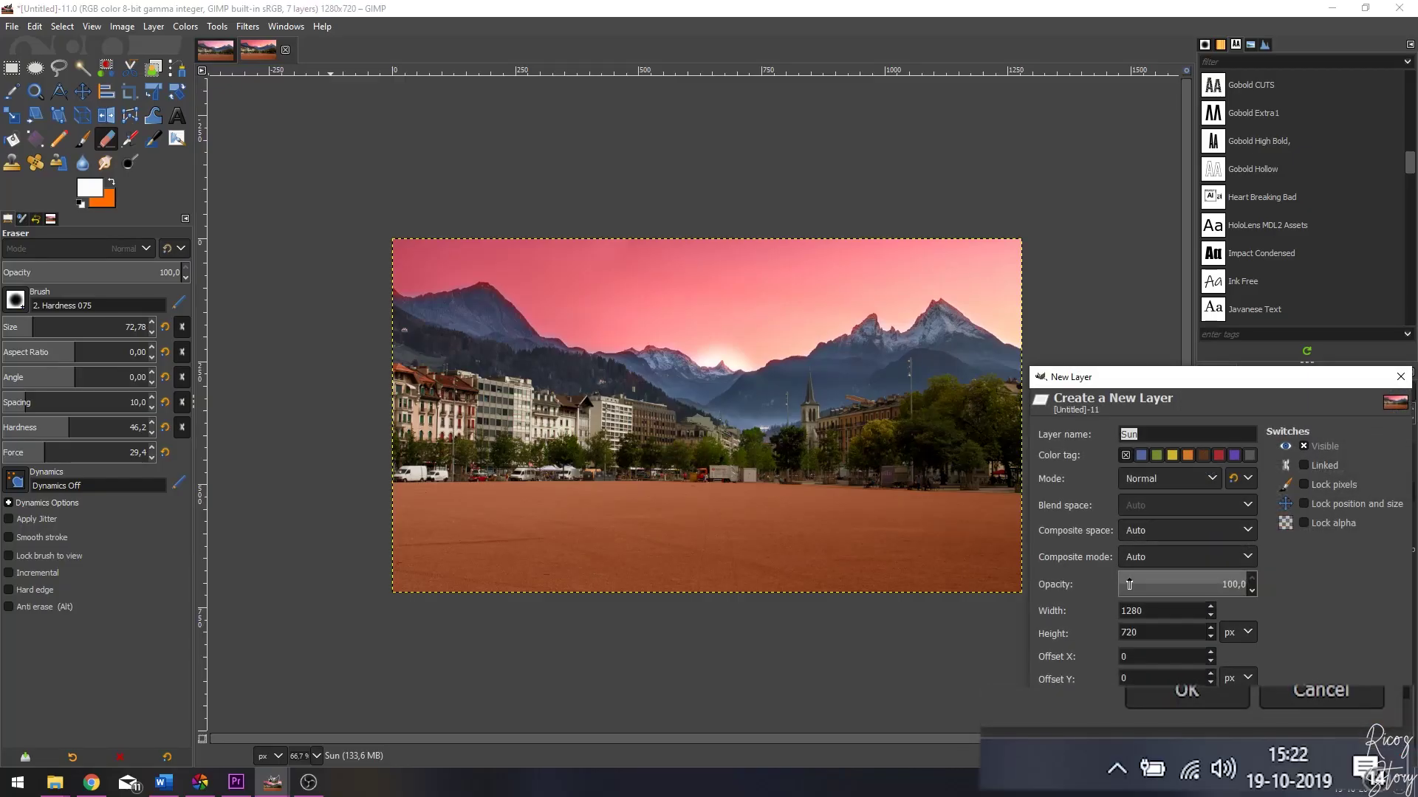
pyautogui.click(1152, 435)
pyautogui.write('sunrays')
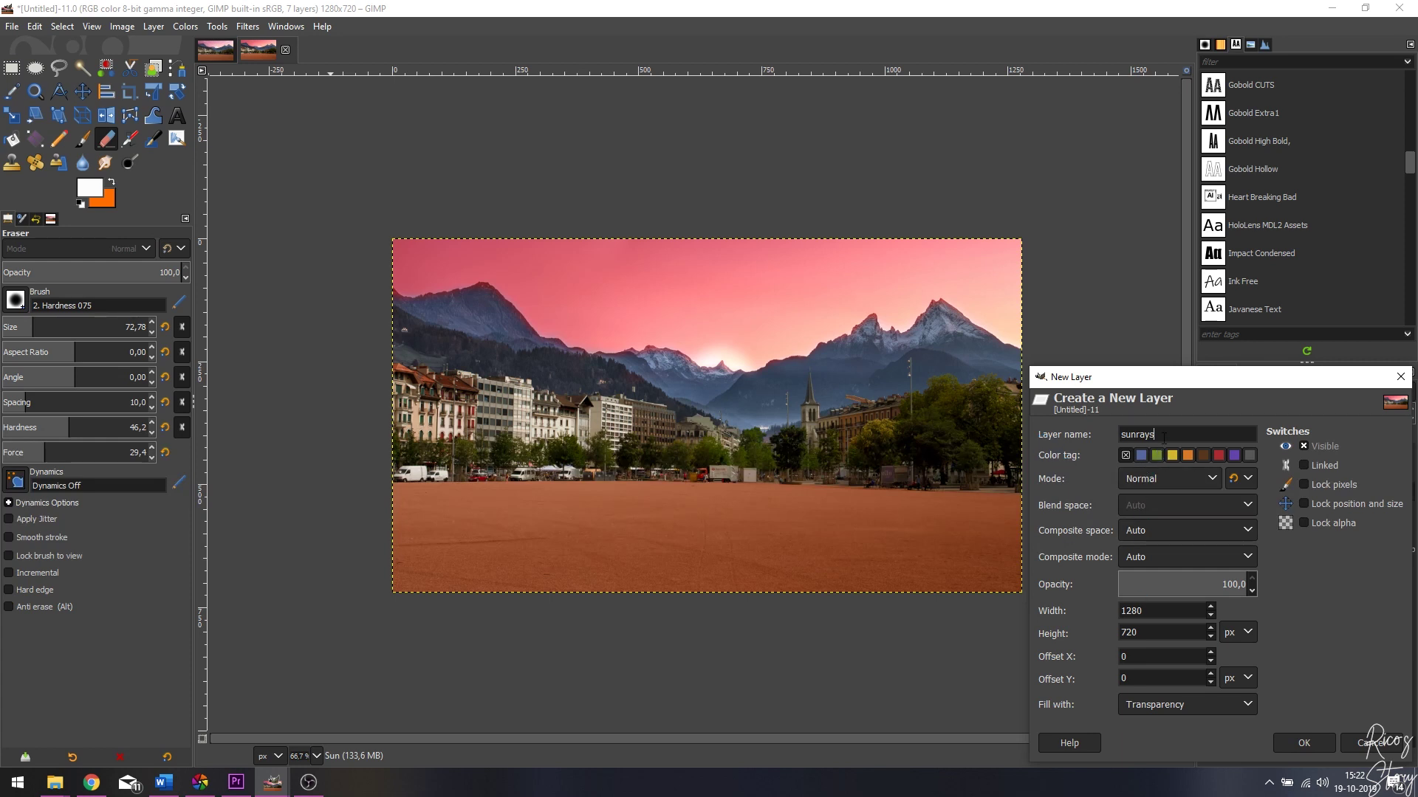
pyautogui.hotkey('ctrl', 'a')
pyautogui.click(1316, 738)
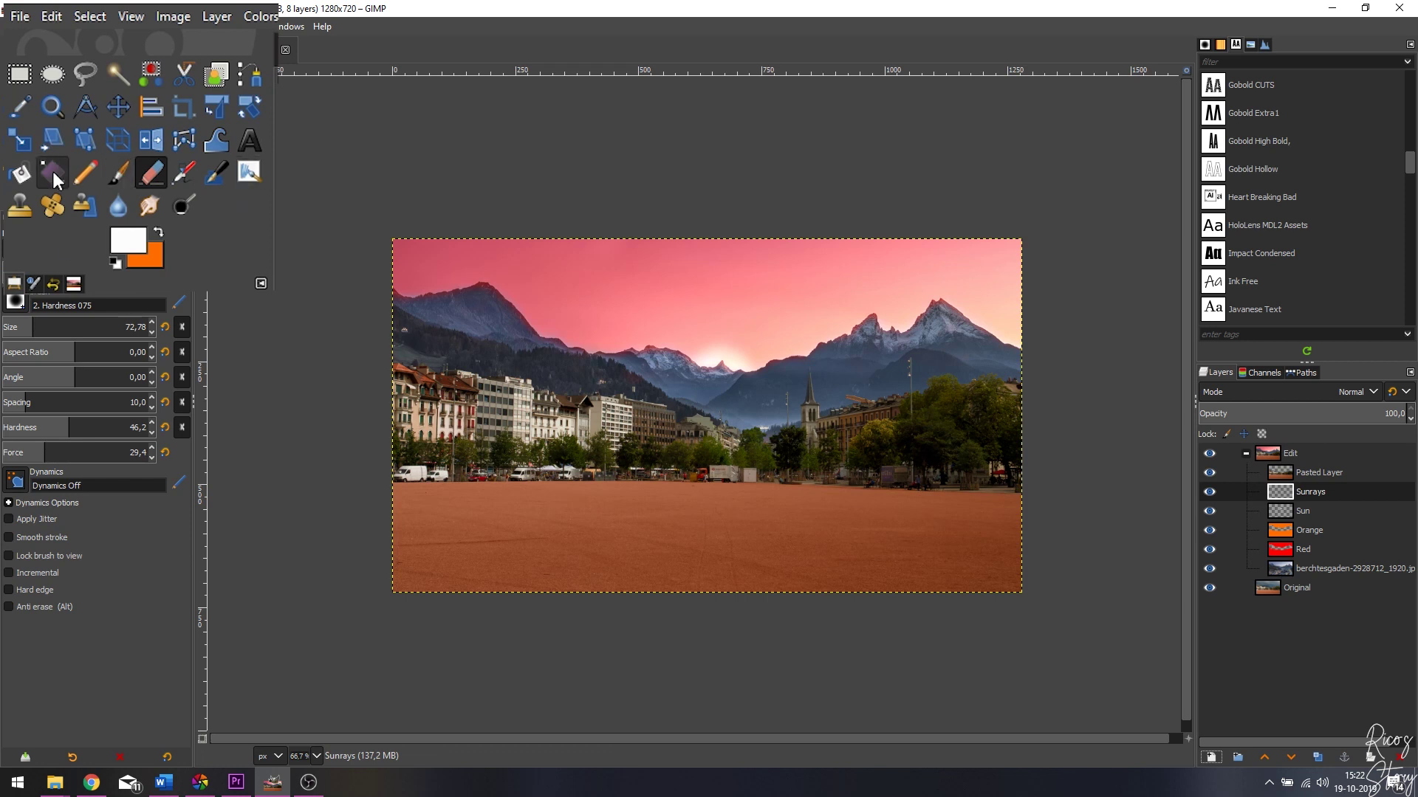
# Draw a Conical (symmetric) gradient with Flare Glow Angular 1 on the Sunrays layer, from the sun's centre about 216 px straight down.
pyautogui.click(35, 139)
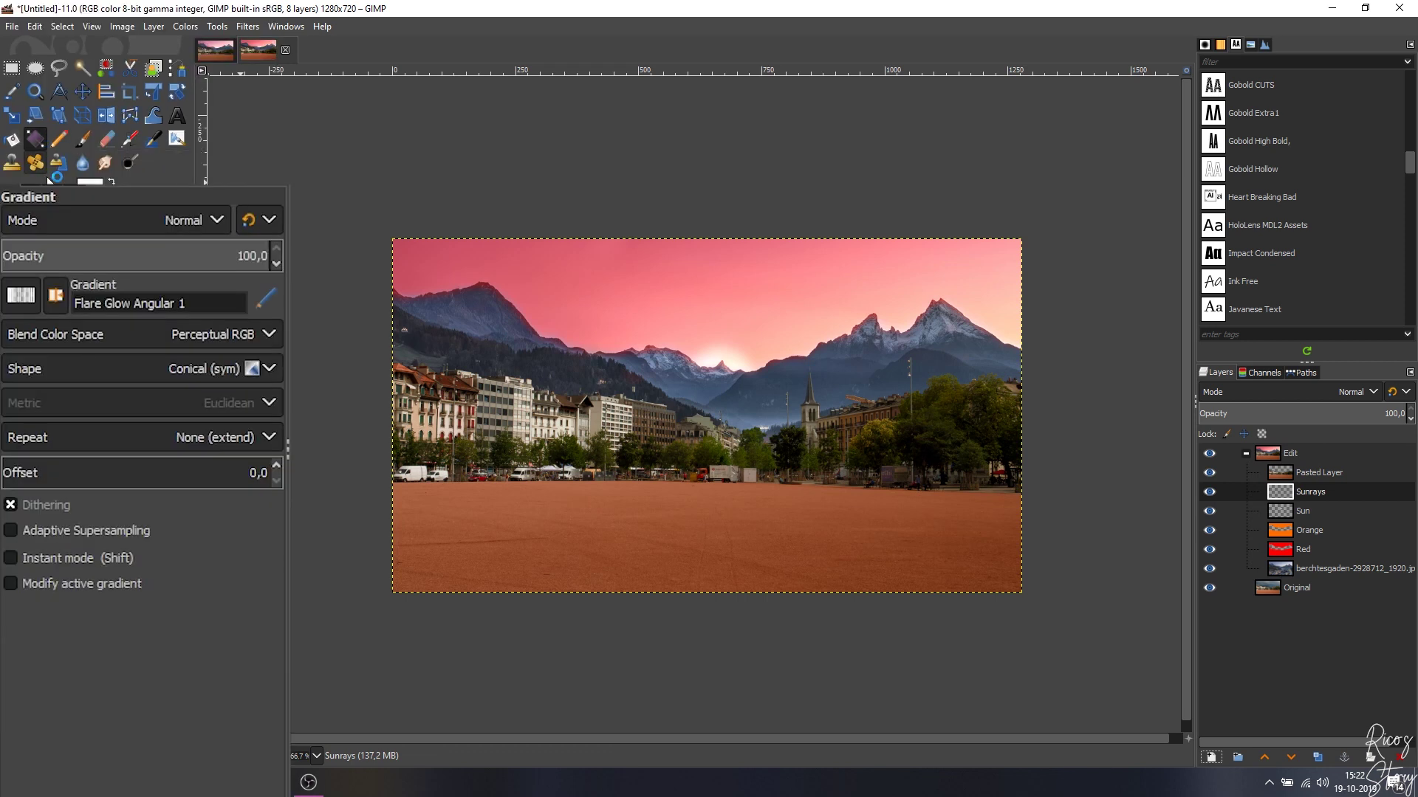
pyautogui.click(20, 296)
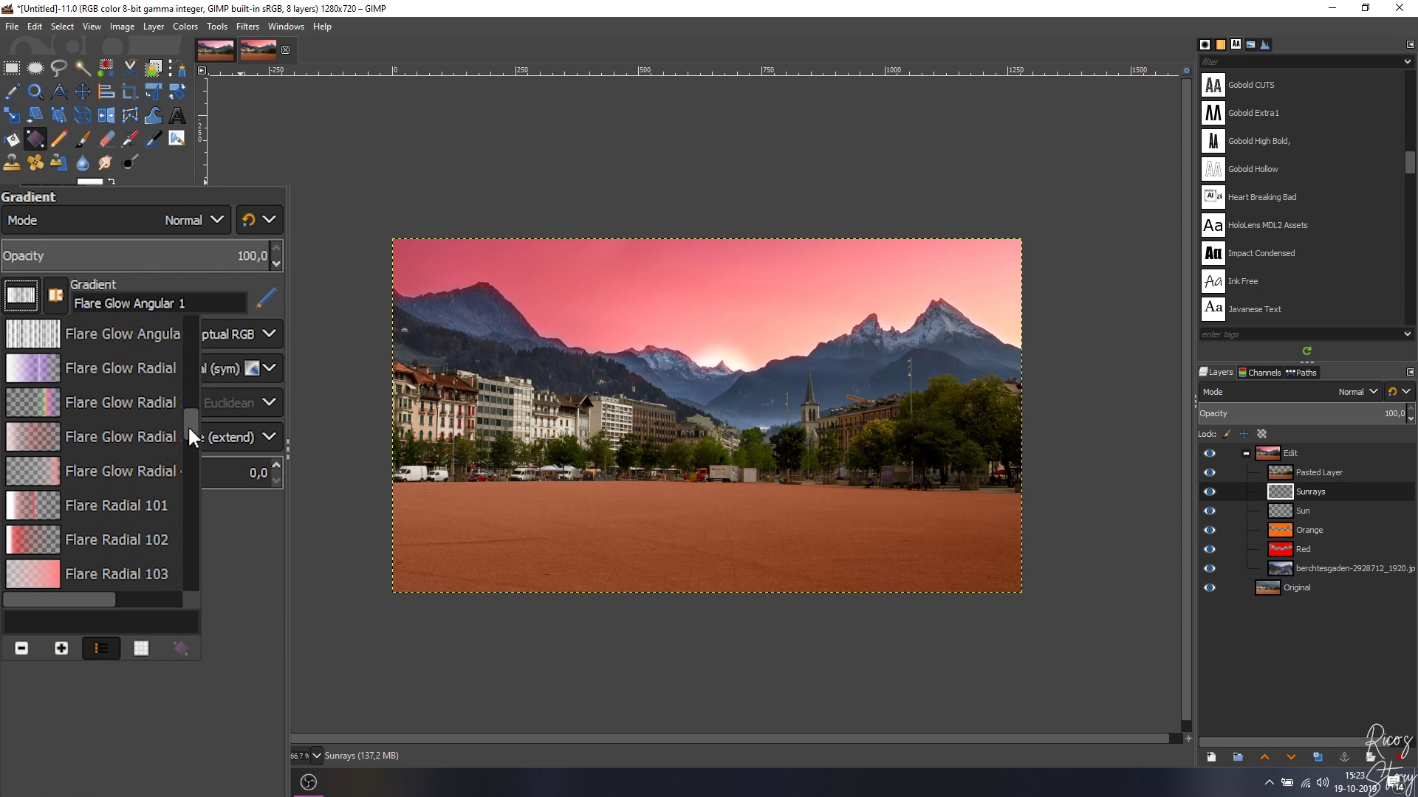
pyautogui.moveTo(191, 435); pyautogui.dragTo(204, 315)
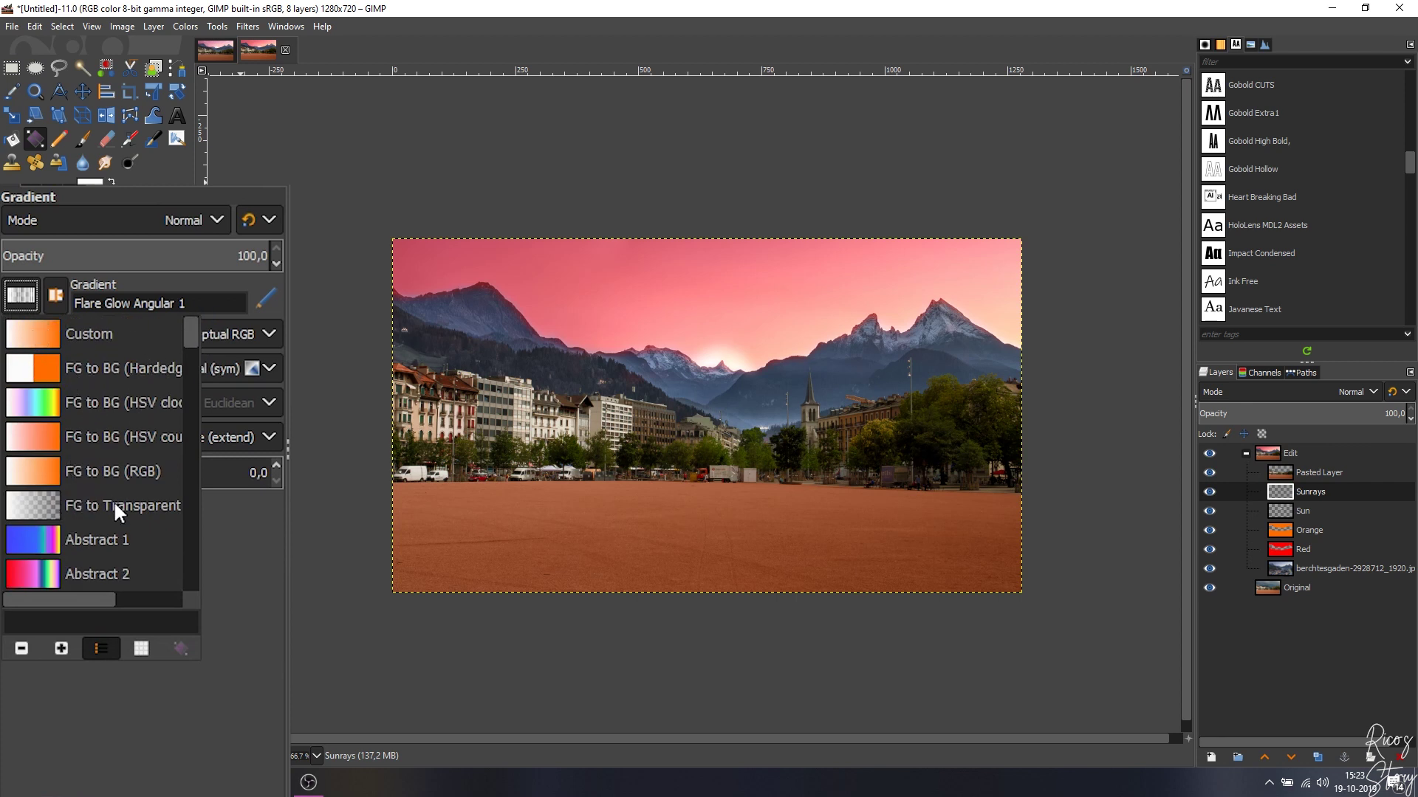
pyautogui.moveTo(185, 343); pyautogui.dragTo(83, 417)
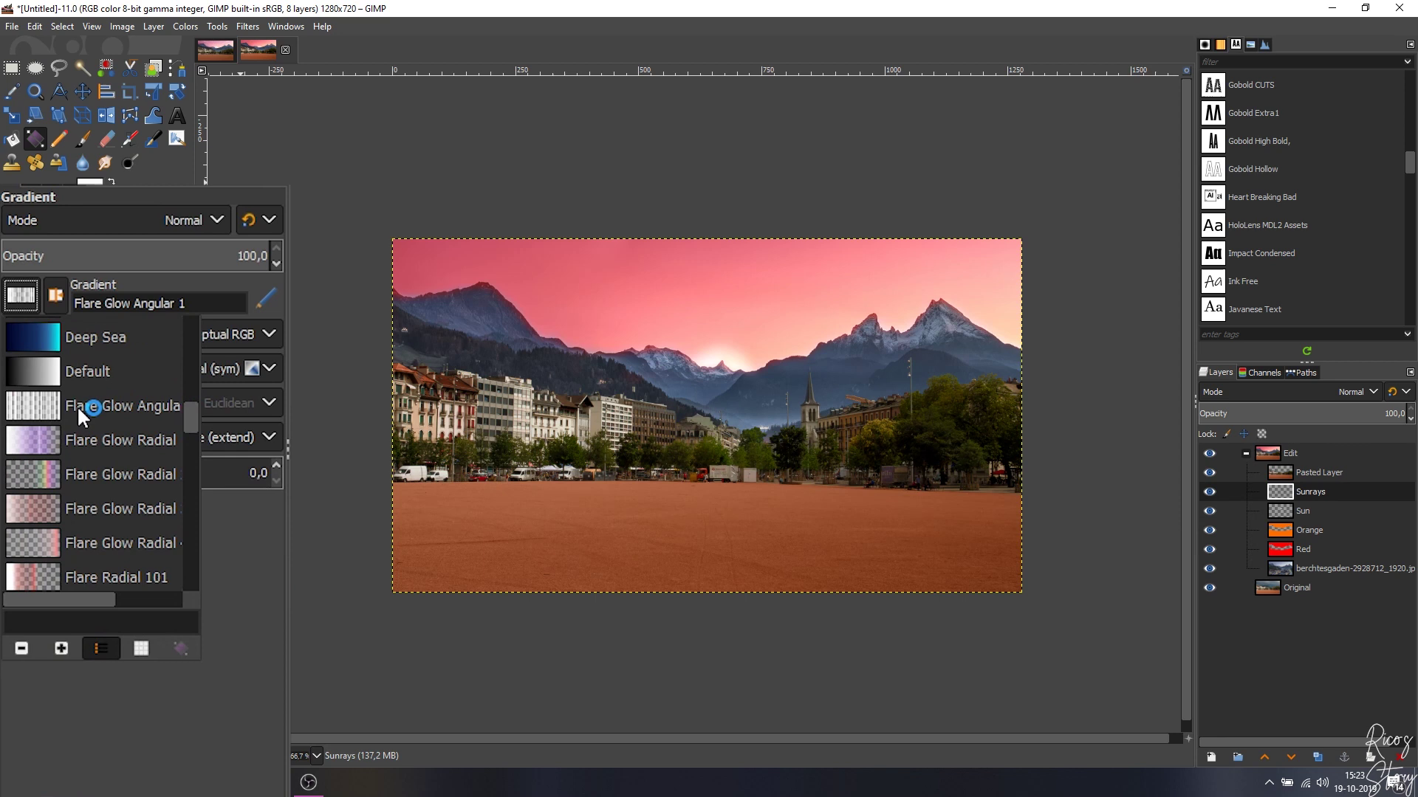
pyautogui.click(34, 299)
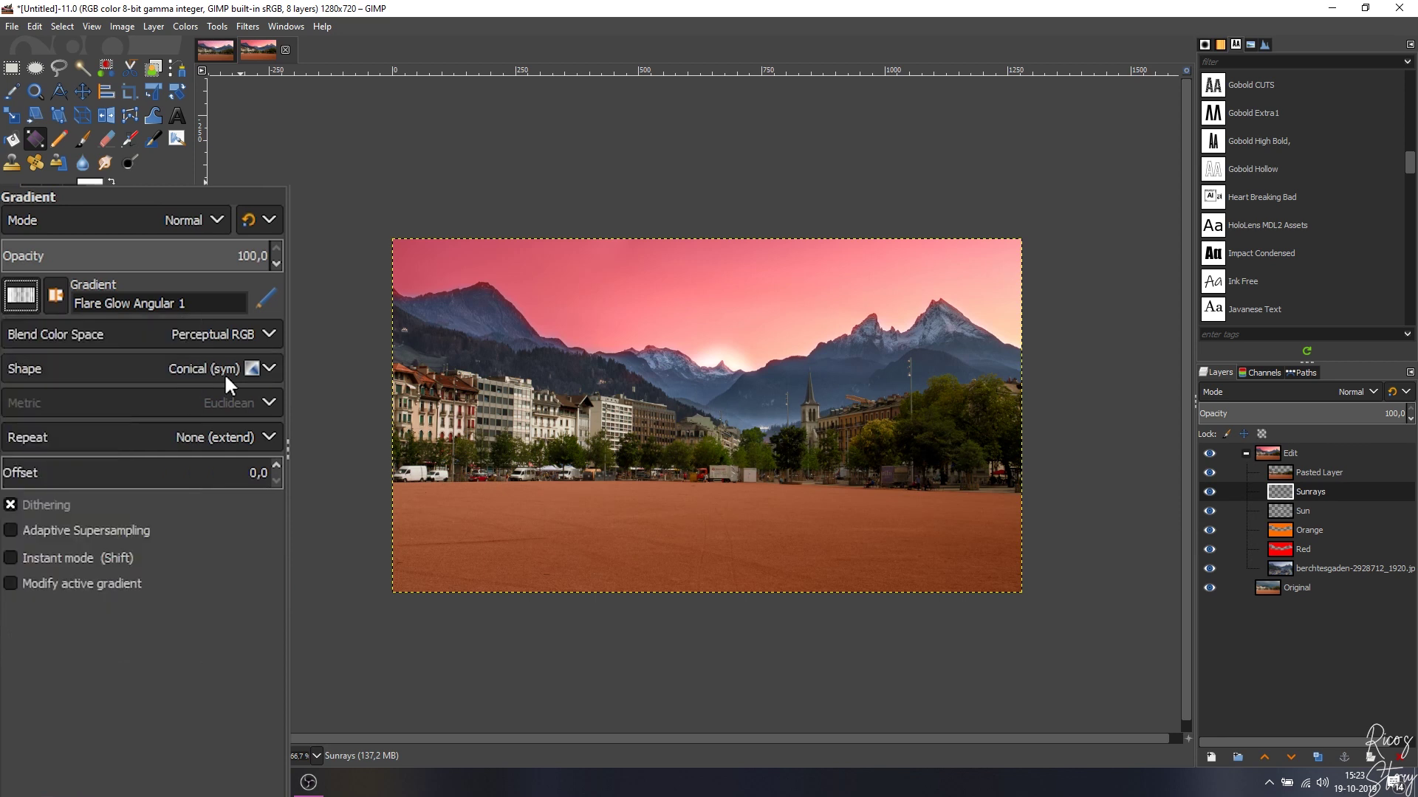
pyautogui.click(224, 365)
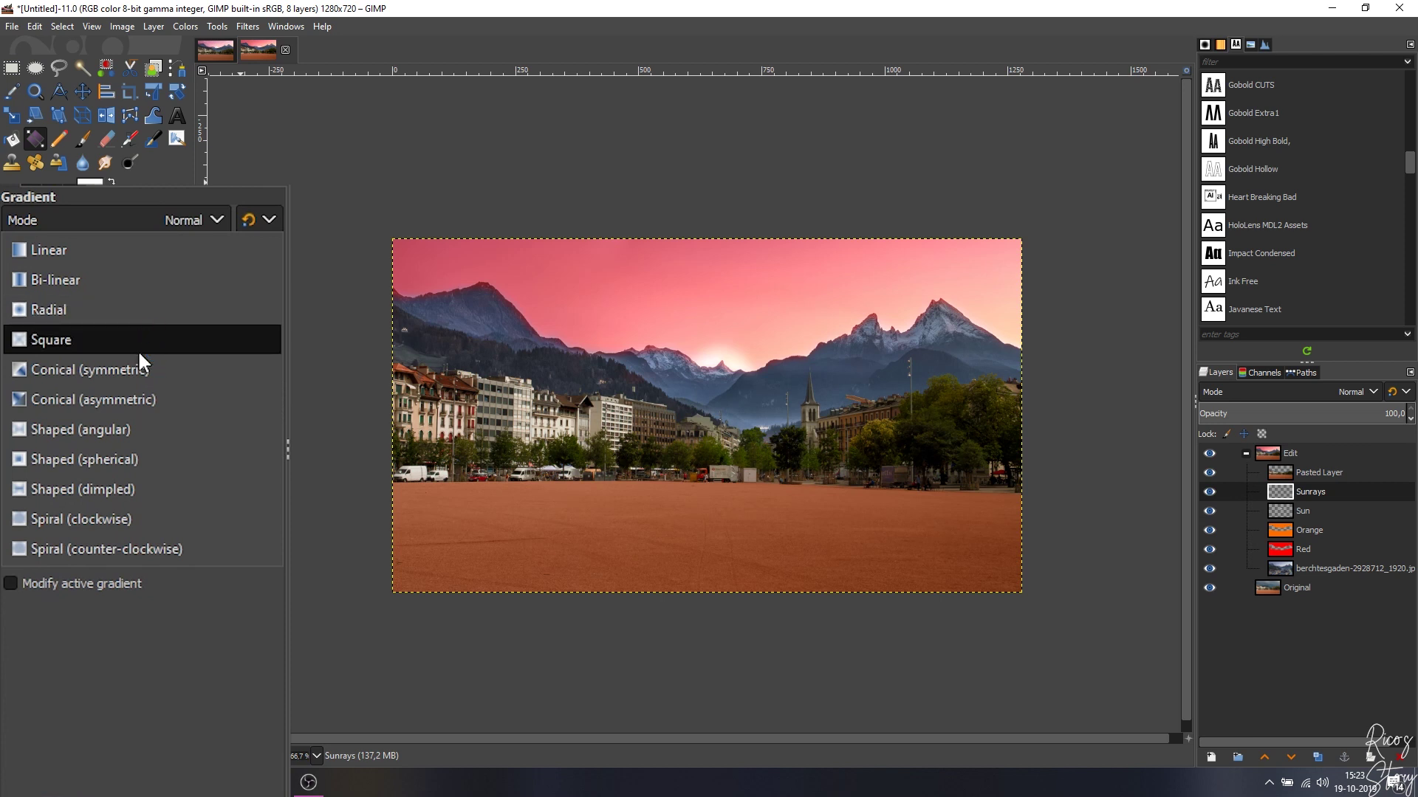
pyautogui.click(103, 369)
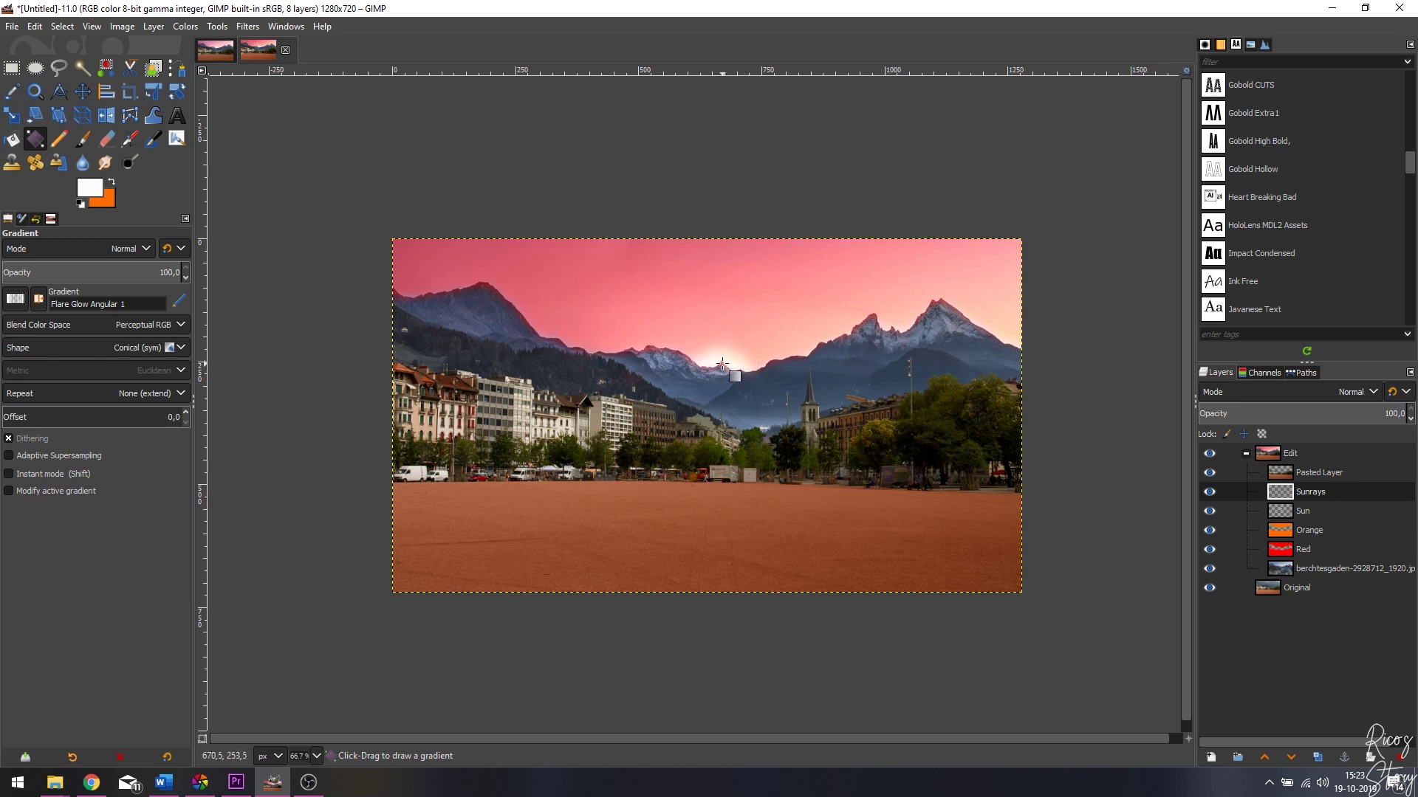
pyautogui.moveTo(722, 361); pyautogui.dragTo(722, 470)
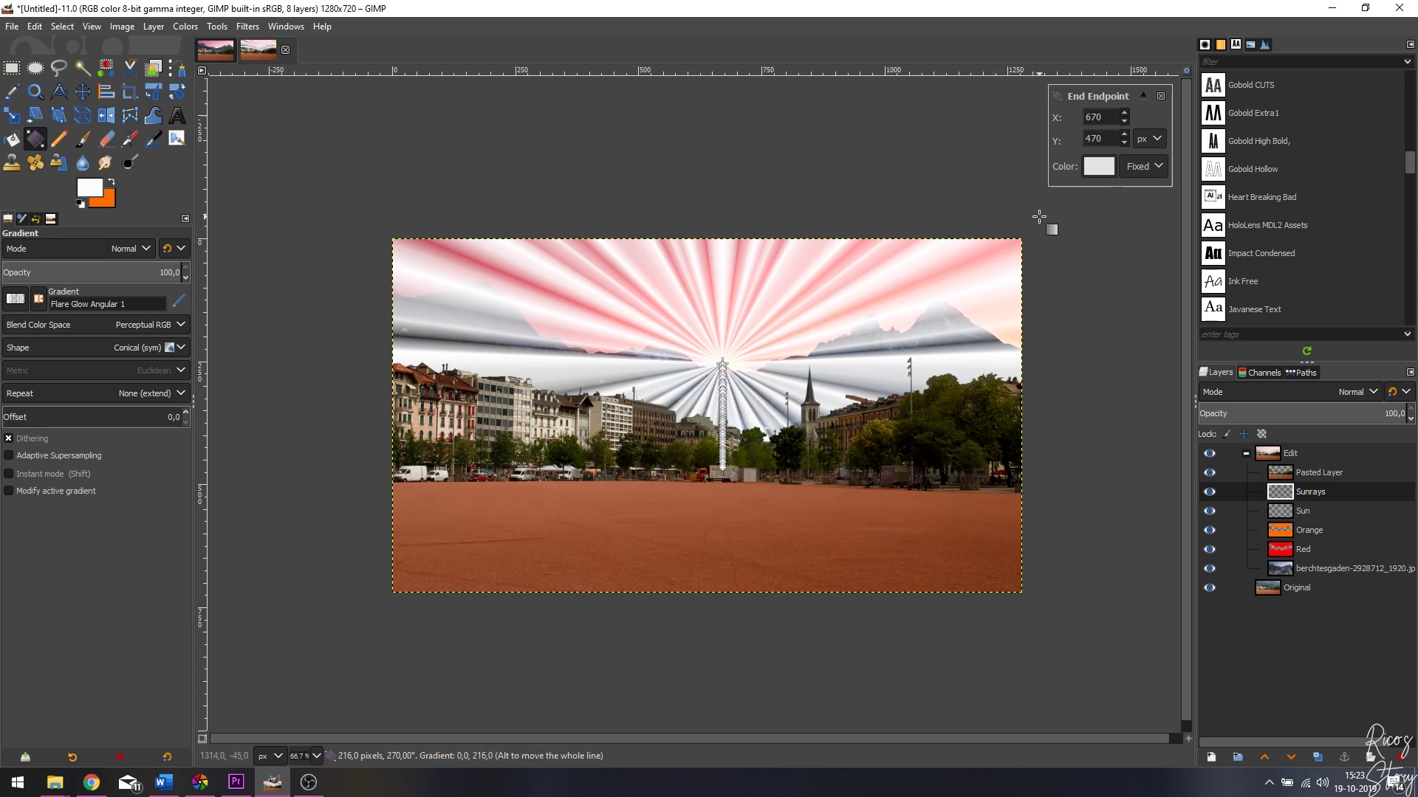
pyautogui.press('Return')
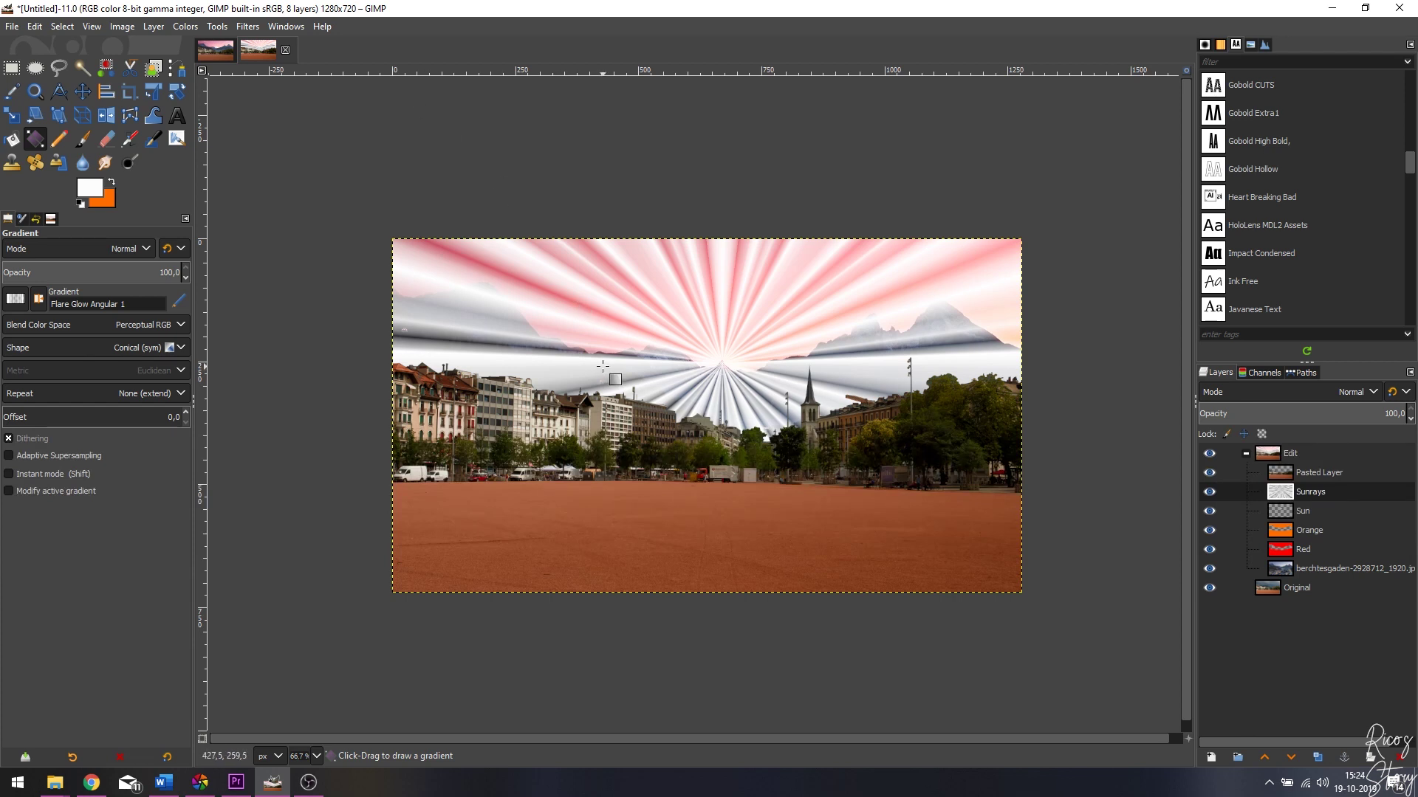
# Set the Sunrays layer to Soft light at 20 opacity.
pyautogui.click(1354, 393)
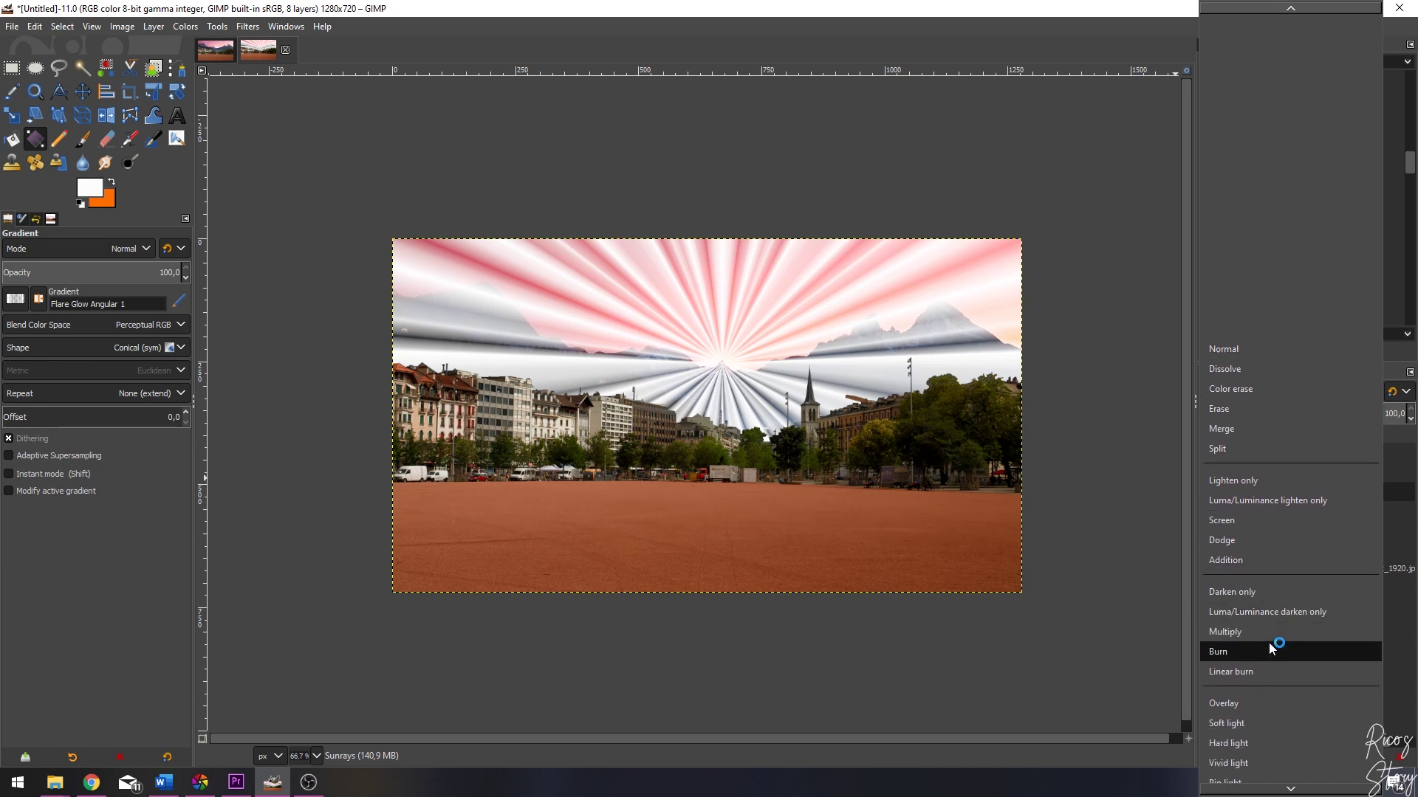
pyautogui.press('Escape')
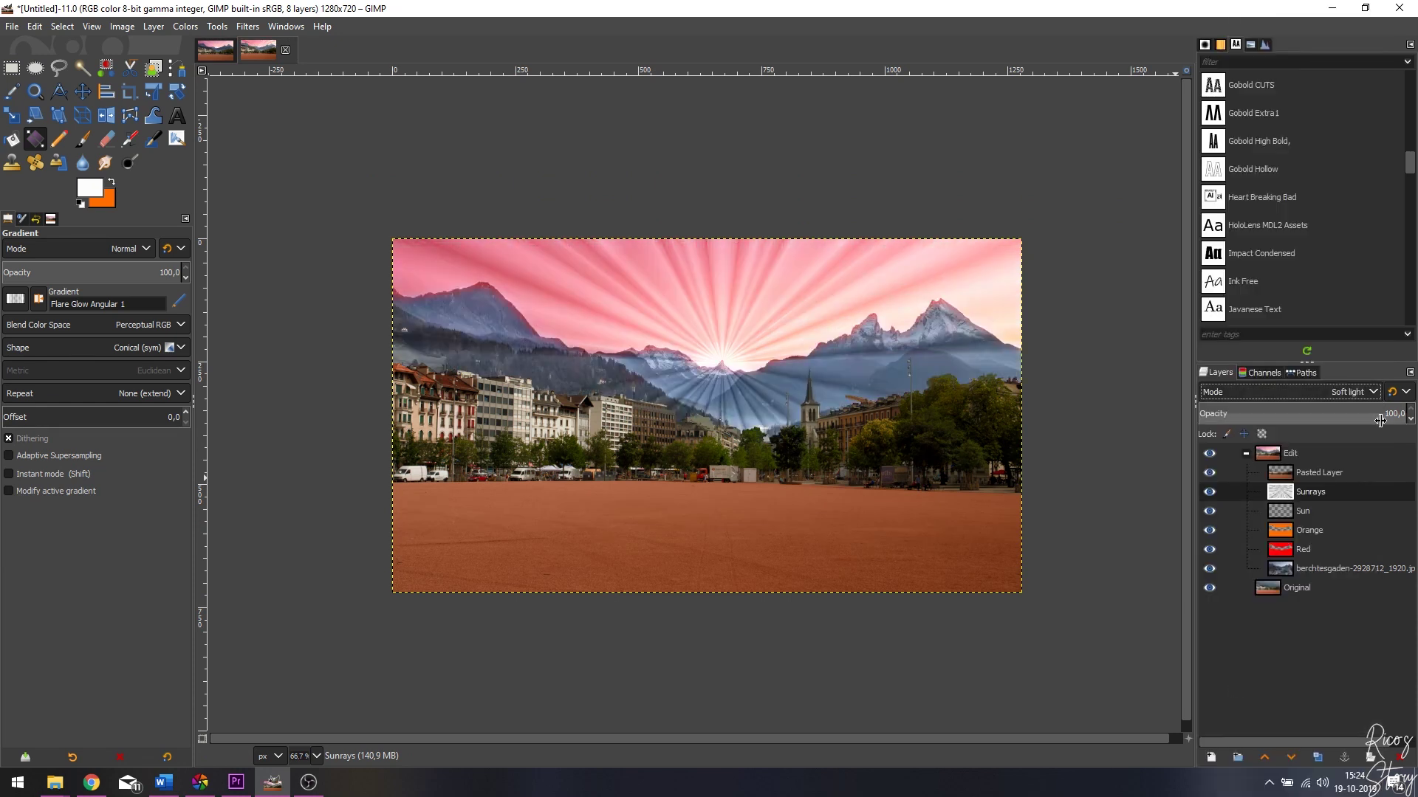
pyautogui.click(1385, 413)
pyautogui.write('20')
pyautogui.press('Return')
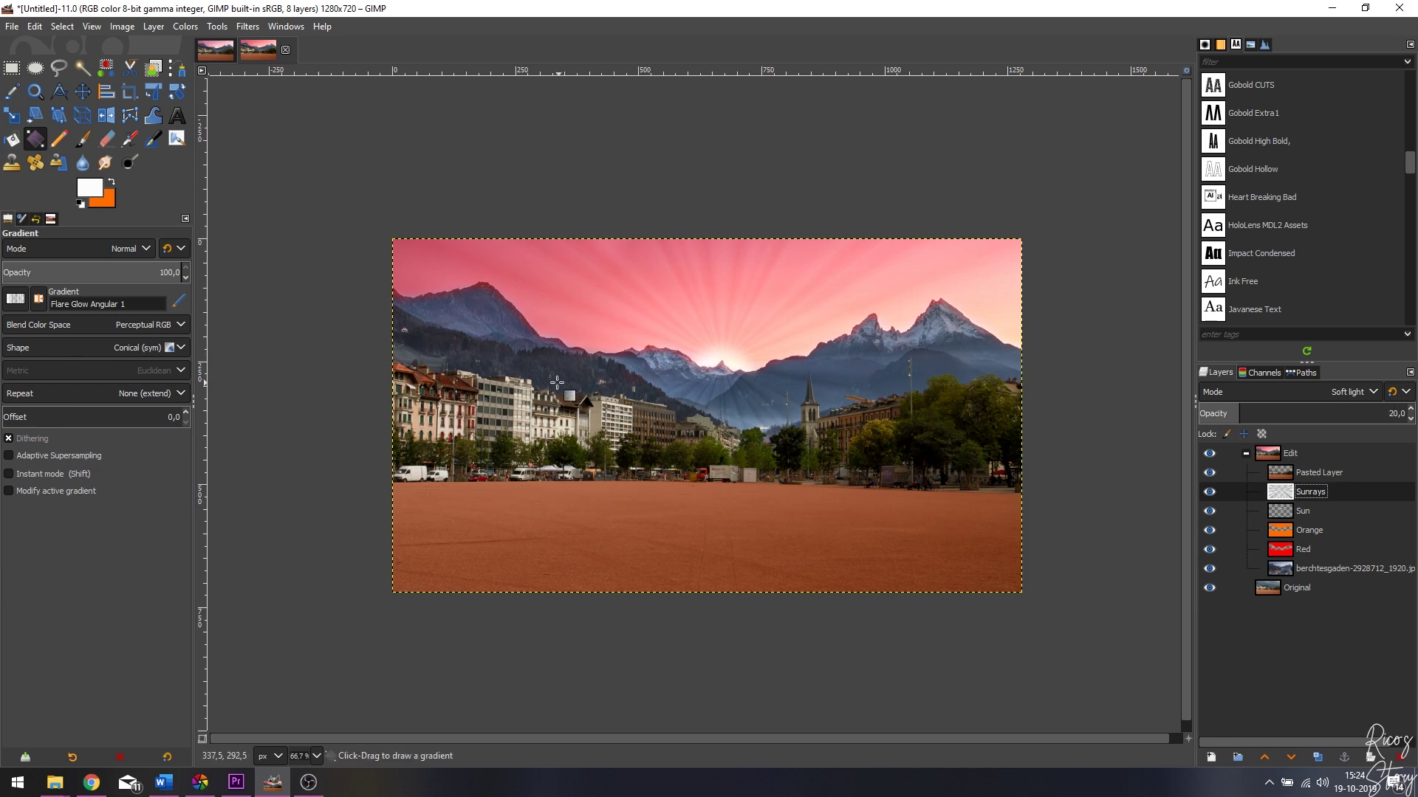
# Erase the sunrays covering the mountains and valley on the Sunrays layer with the Eraser at size 72.78.
pyautogui.click(150, 175)
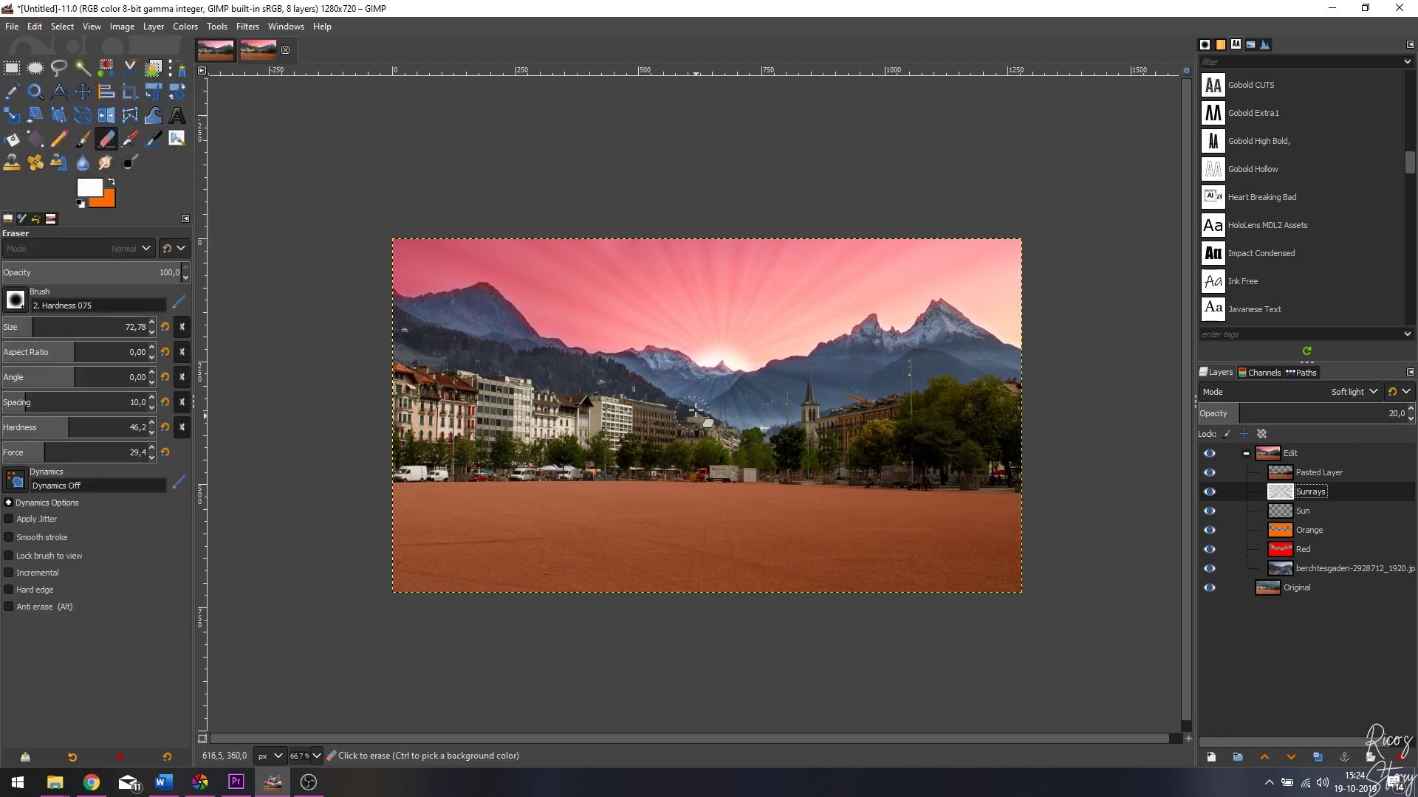
pyautogui.press('1')
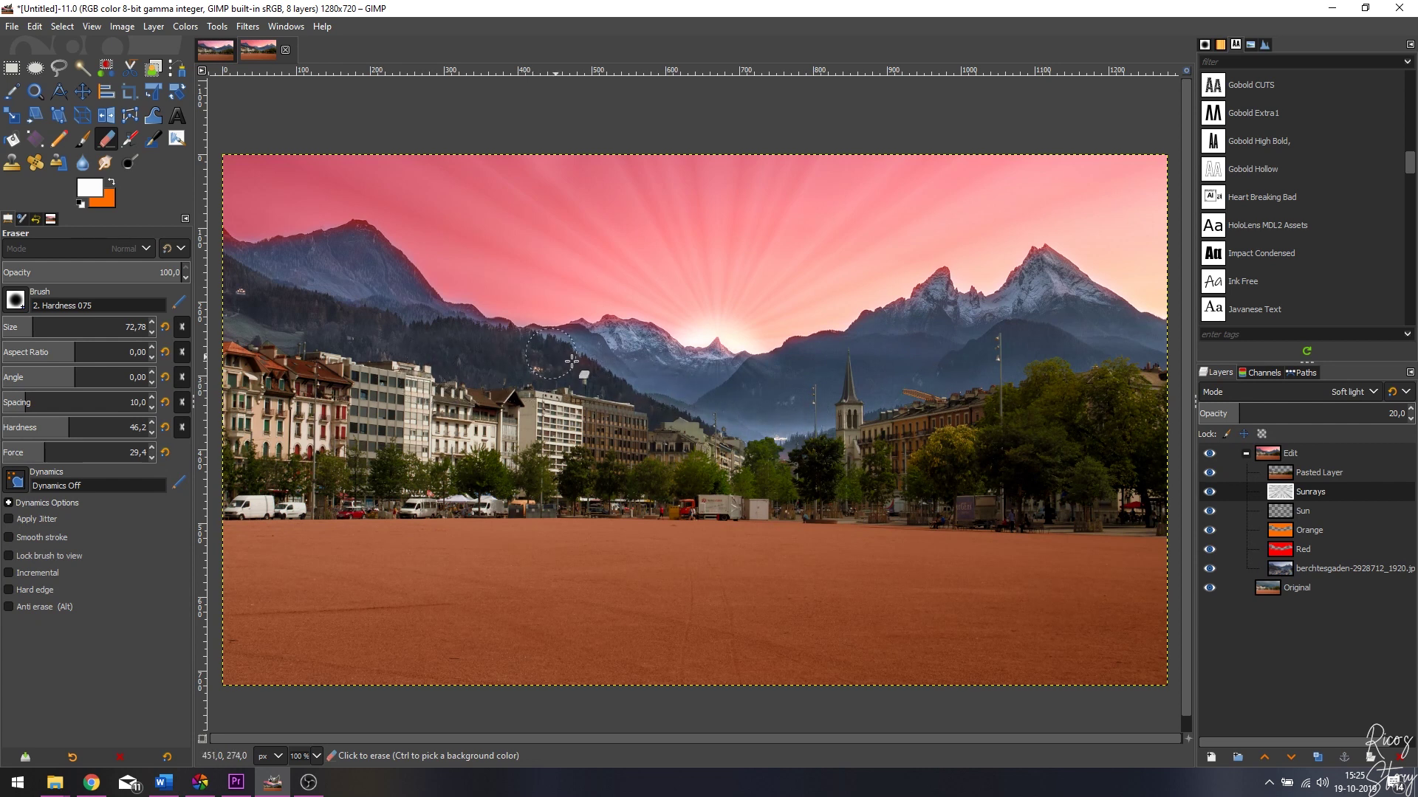
pyautogui.press('space')
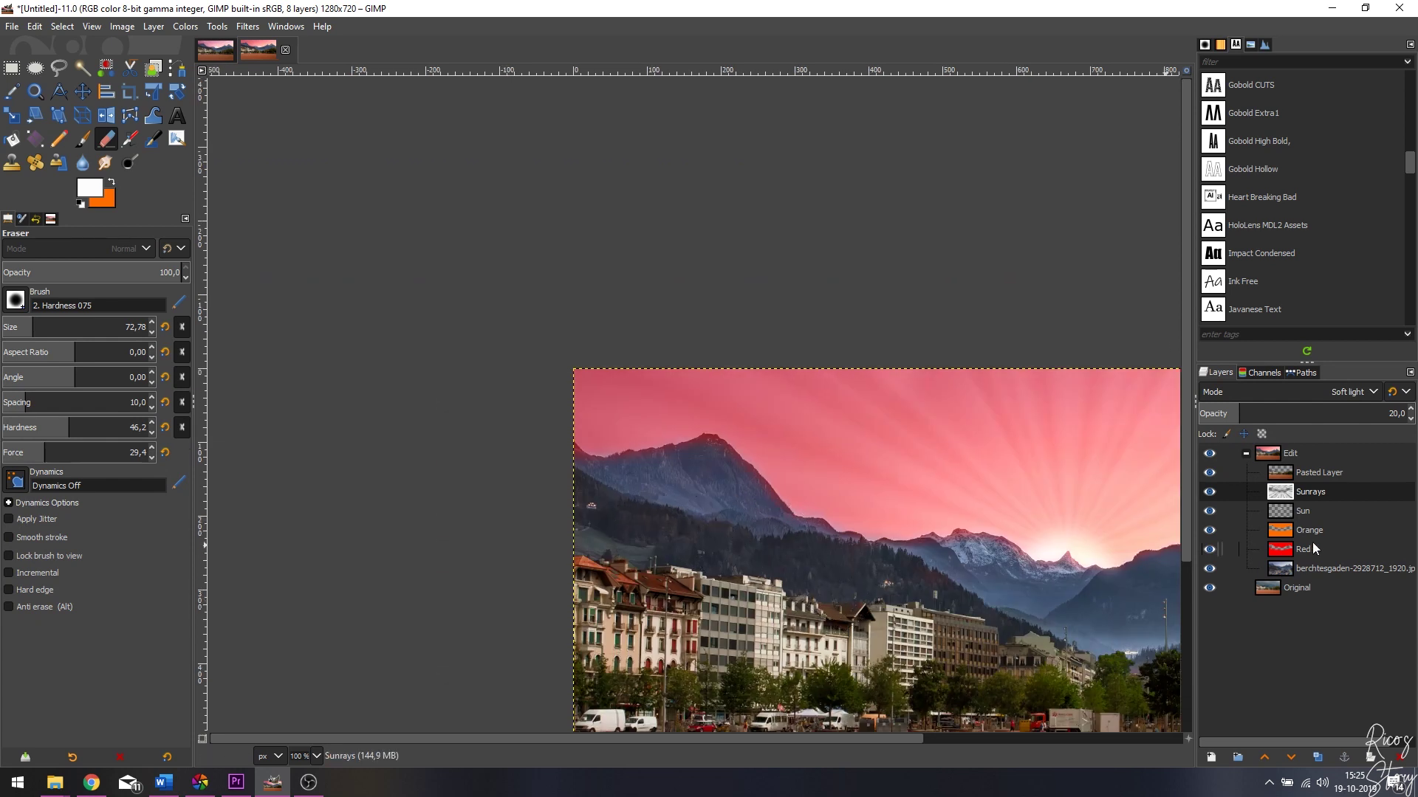
# Touch up the Red and Orange layers by erasing leftover tint over the mountains with the Eraser.
pyautogui.click(1305, 553)
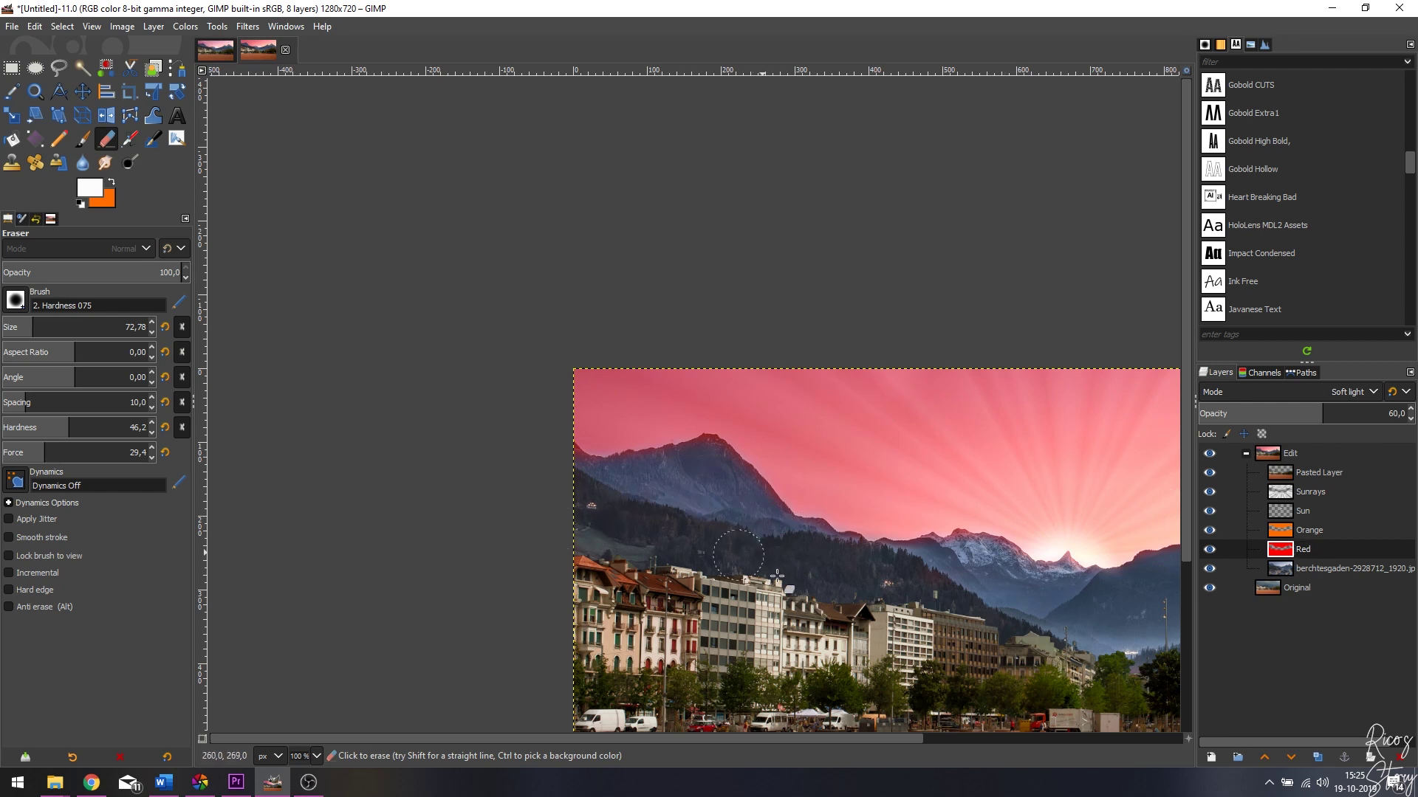
pyautogui.click(1309, 531)
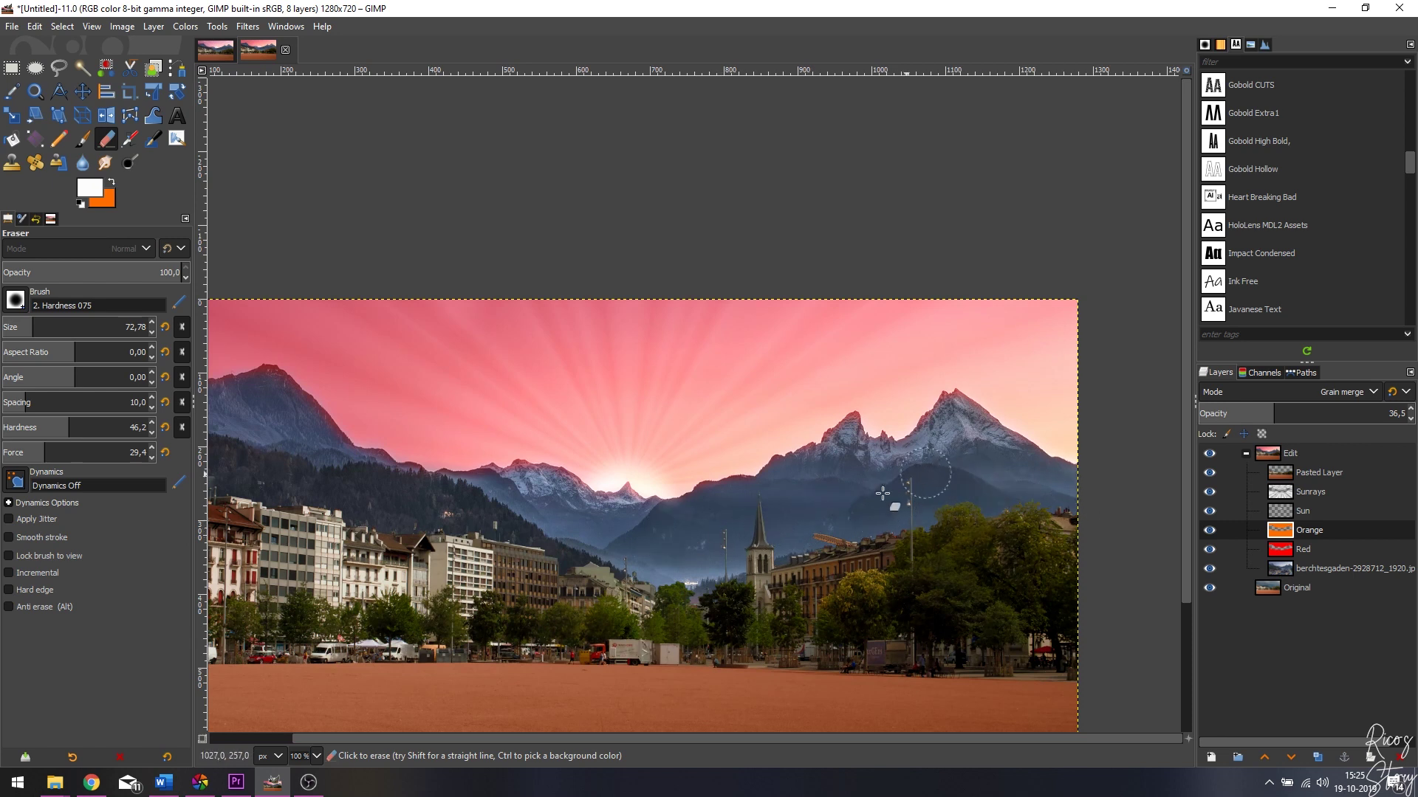
pyautogui.click(1303, 550)
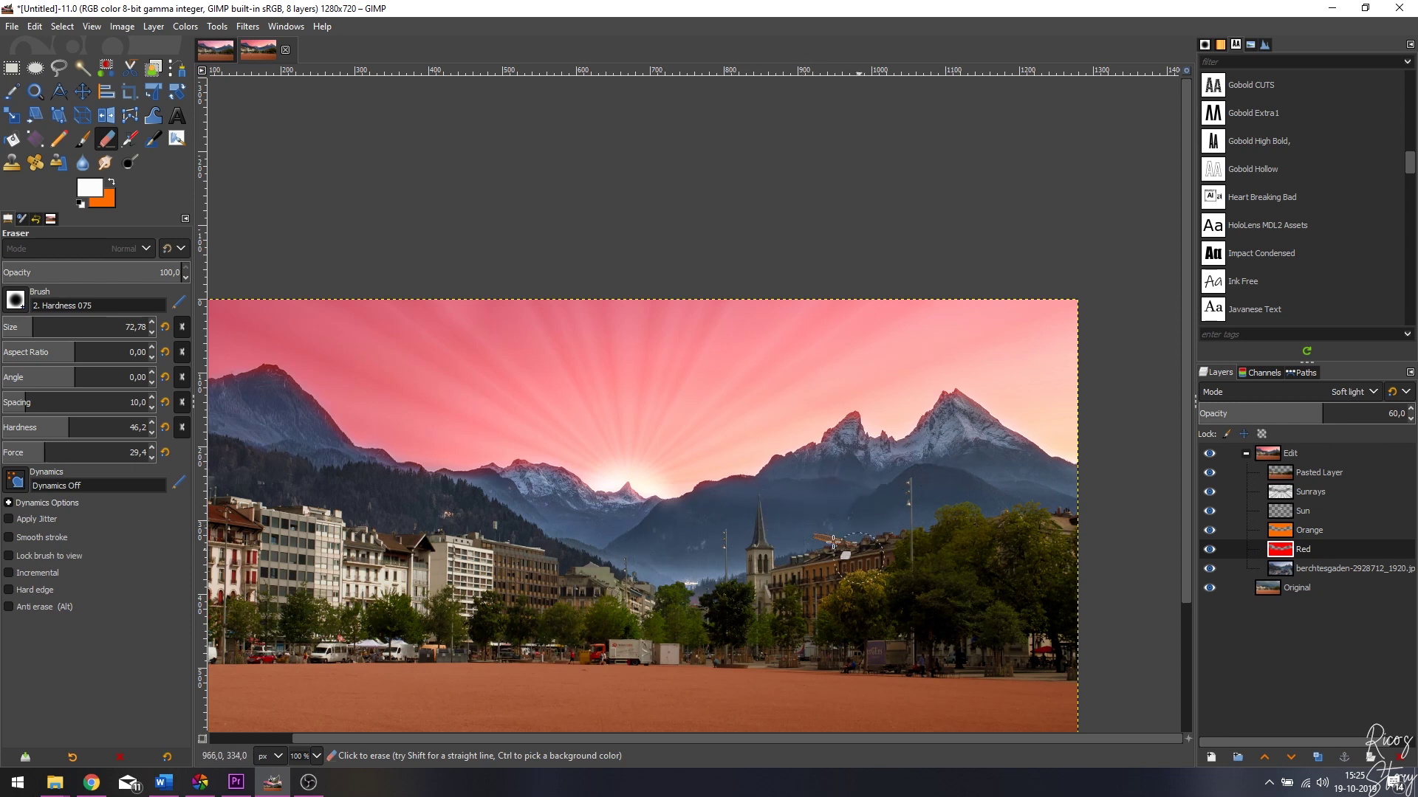
pyautogui.hscroll(-3, 702, 576)
pyautogui.scroll(-1, 702, 576)
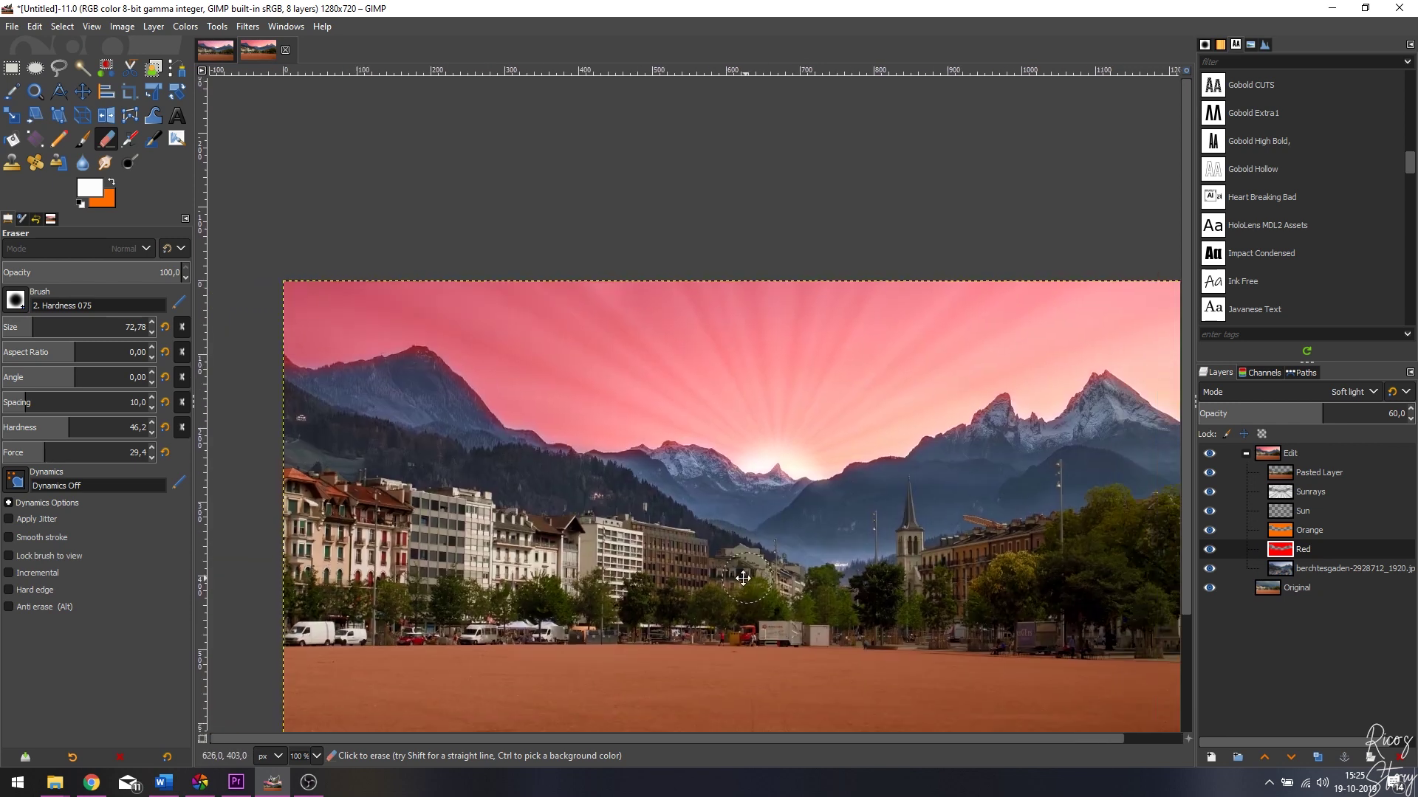
pyautogui.scroll(-1, 690, 510)
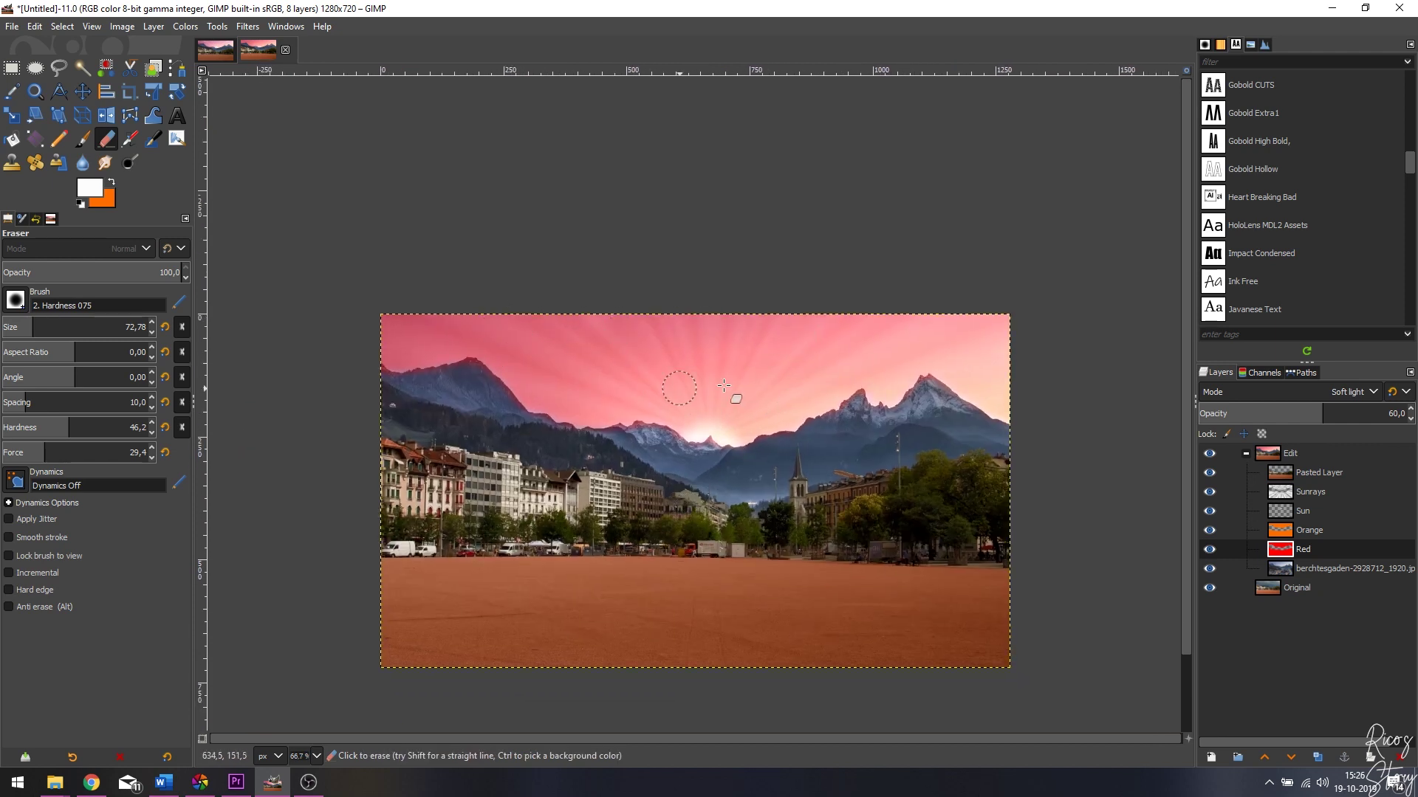
# Apply a Gaussian Blur of size 12.71 in X and Y to the Sunrays layer.
pyautogui.click(1249, 587)
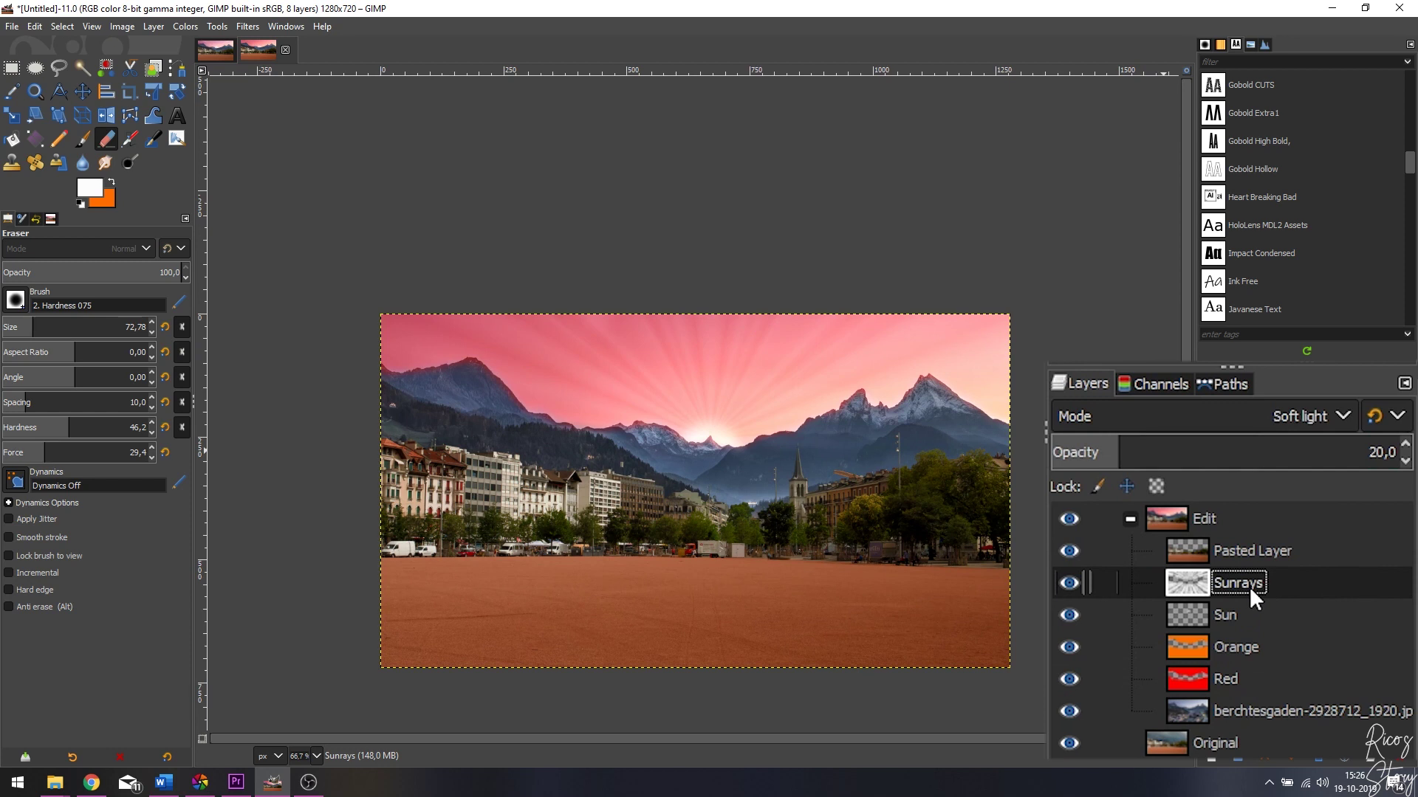
pyautogui.click(238, 28)
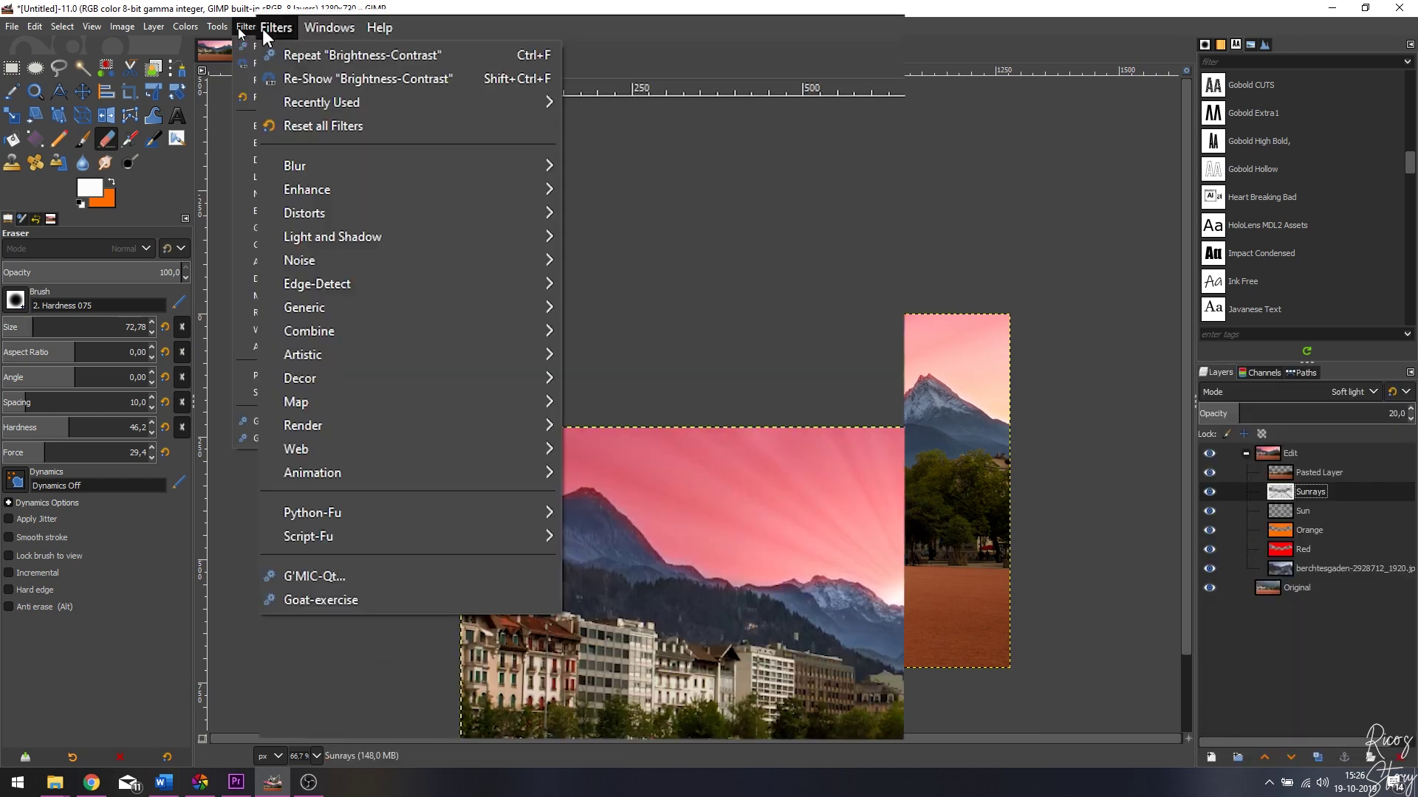
pyautogui.moveTo(341, 165)
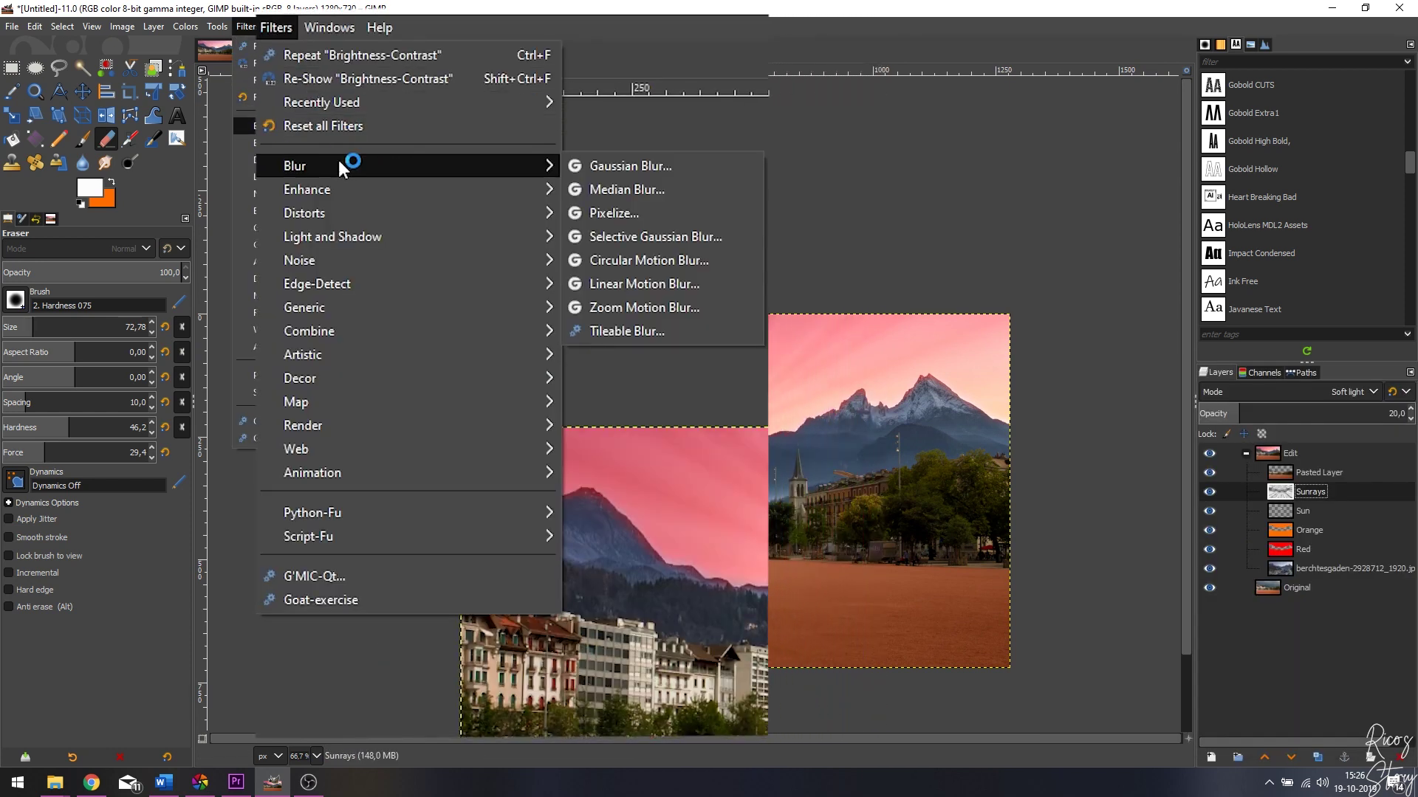
pyautogui.click(629, 165)
pyautogui.moveTo(1120, 117); pyautogui.dragTo(1195, 174)
pyautogui.scroll(-3, 1014, 248)
pyautogui.moveTo(1014, 249); pyautogui.dragTo(1070, 252)
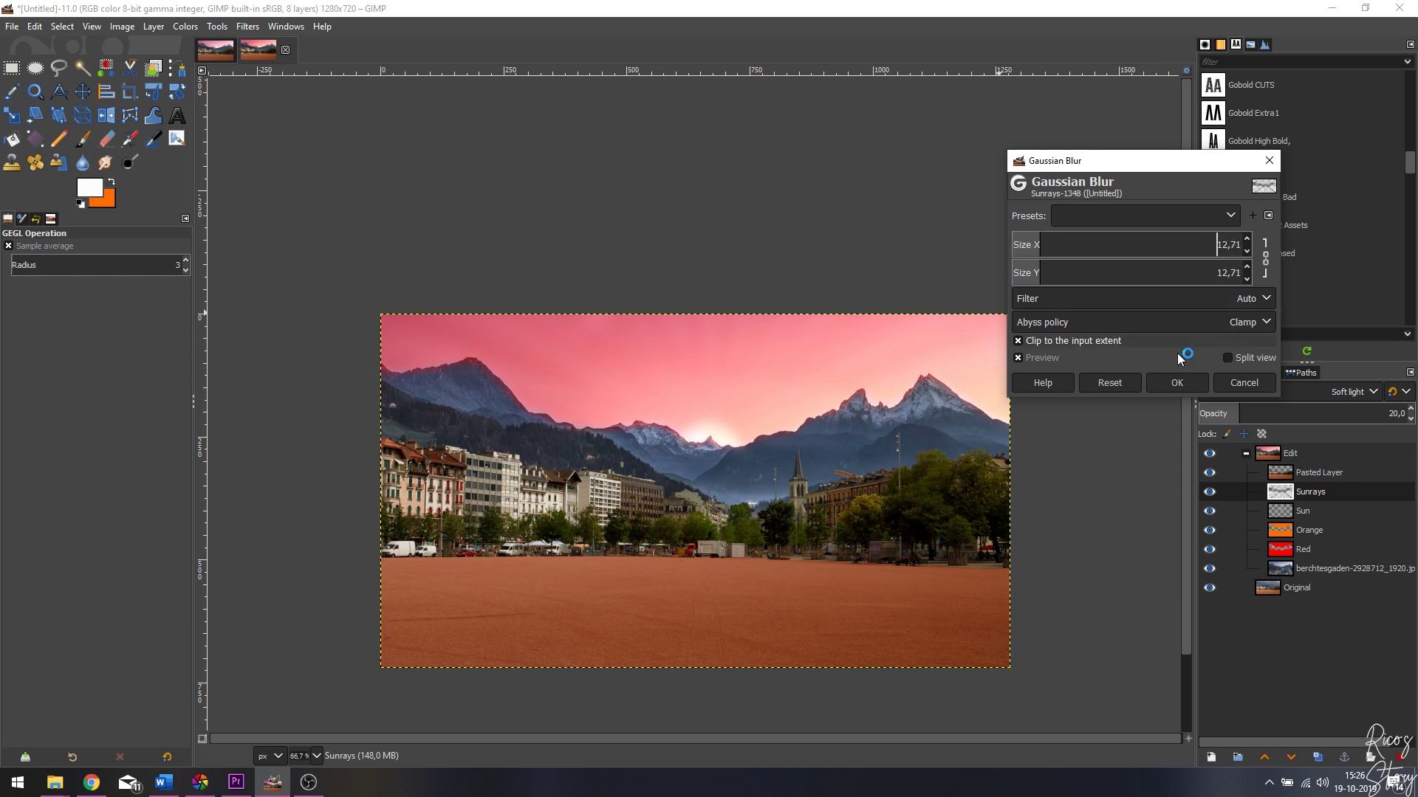
pyautogui.click(1174, 387)
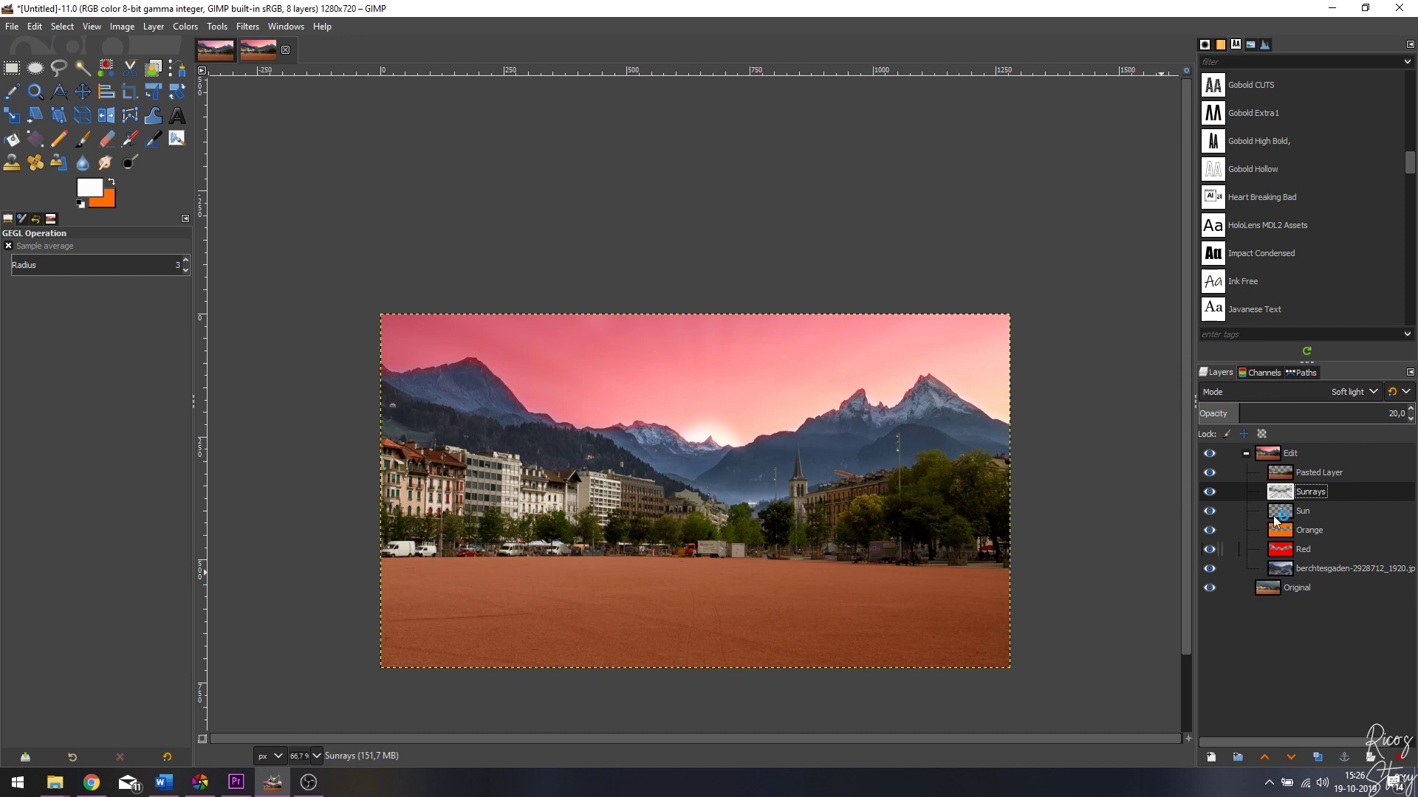
# Compare the edit with the original photo by toggling the Edit group's visibility, and with the finished reference image.
pyautogui.click(1210, 453)
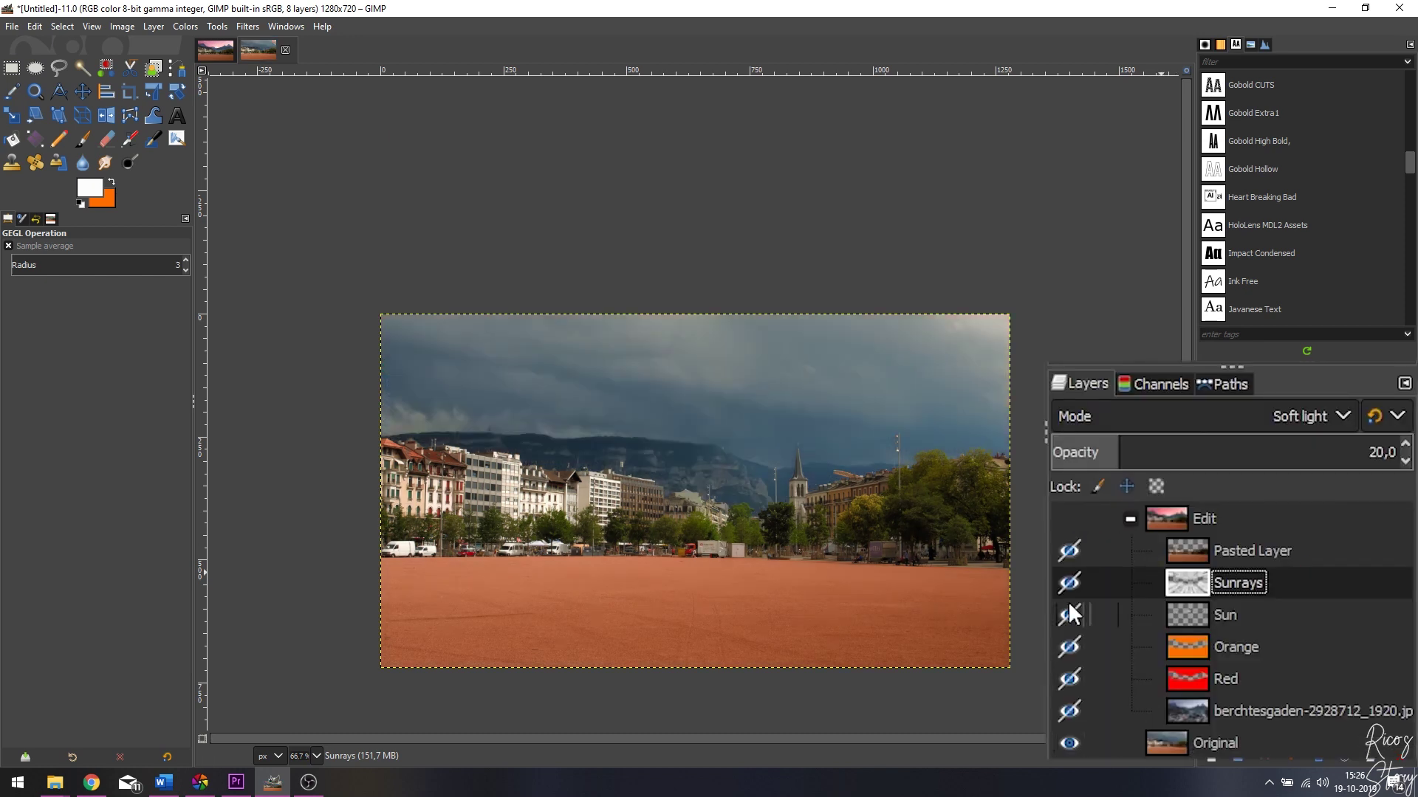
pyautogui.click(1209, 455)
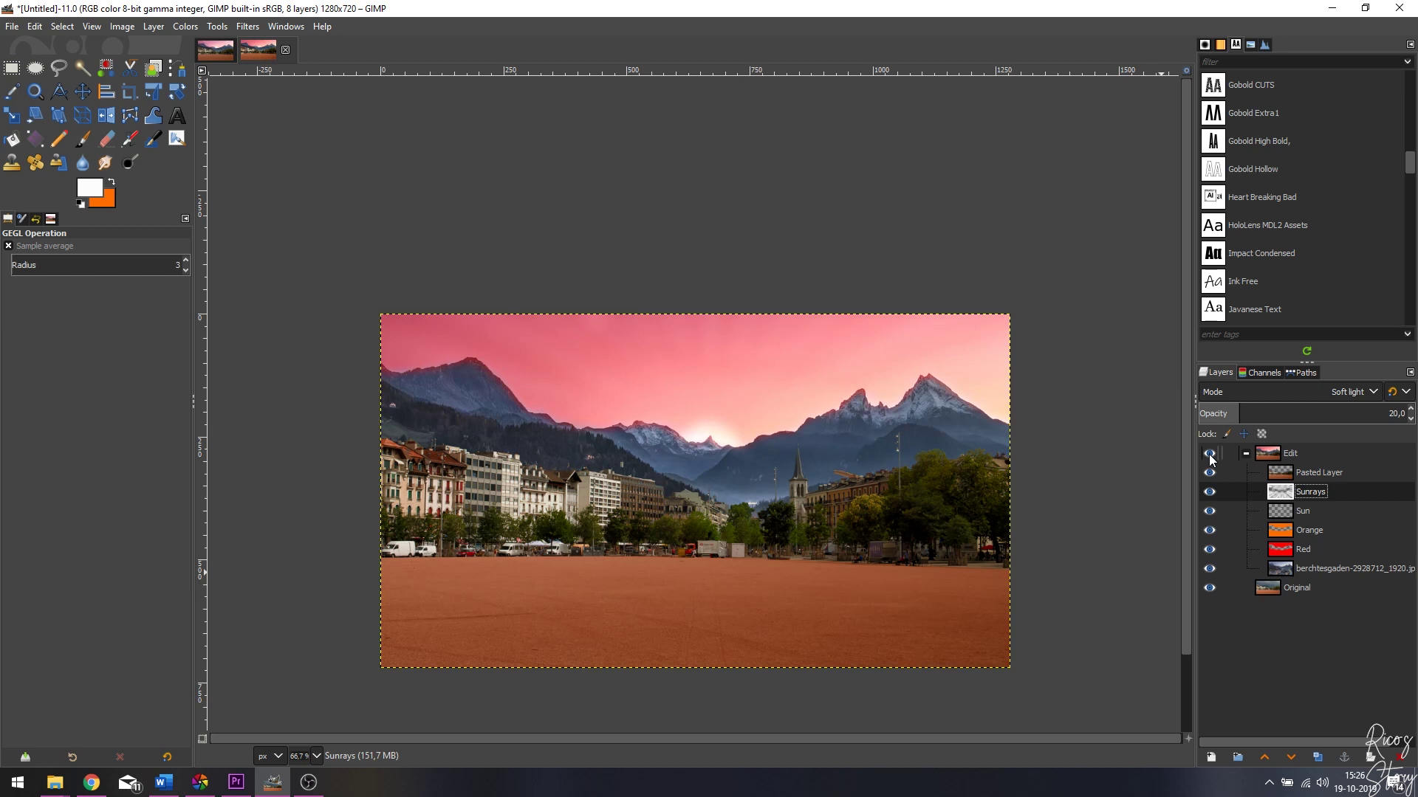
pyautogui.click(215, 50)
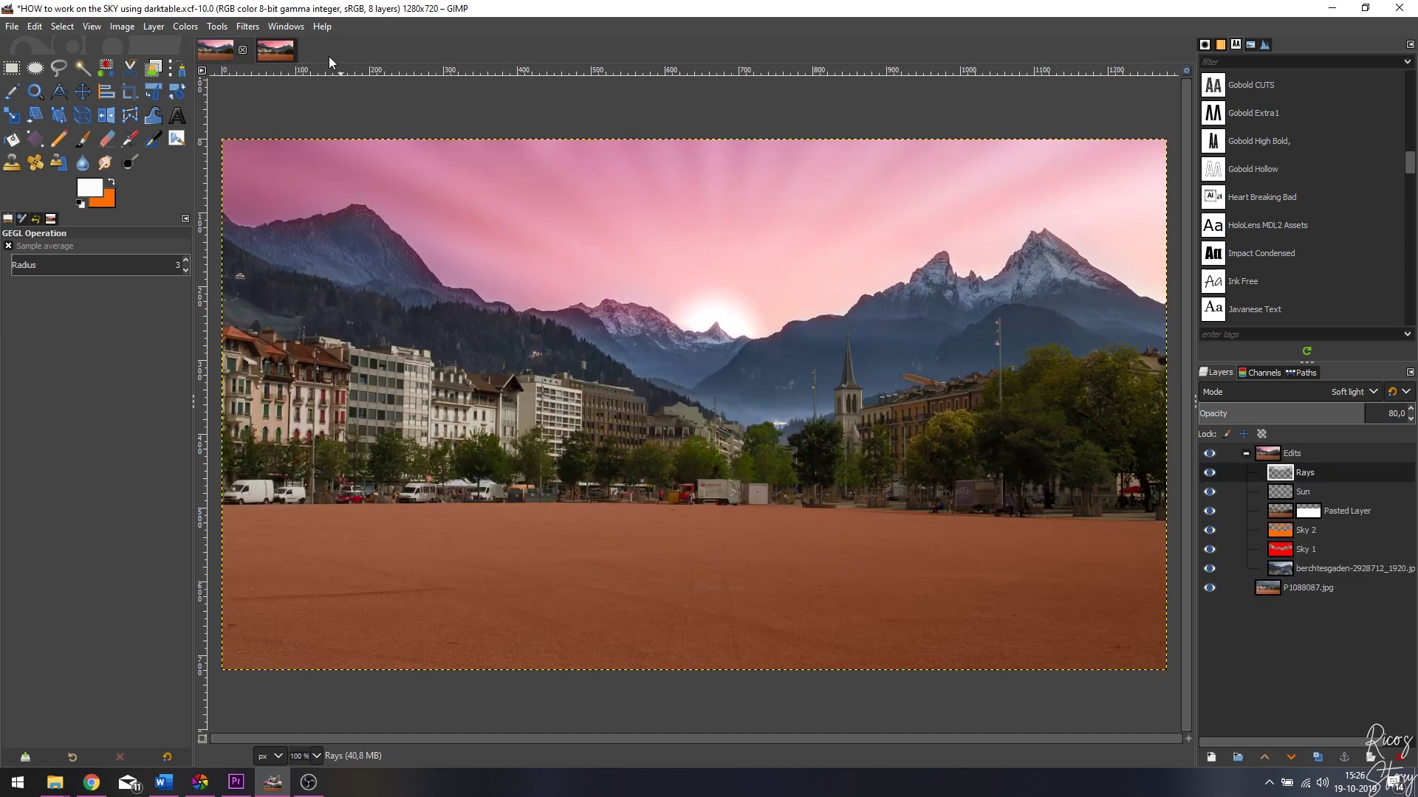
pyautogui.click(270, 51)
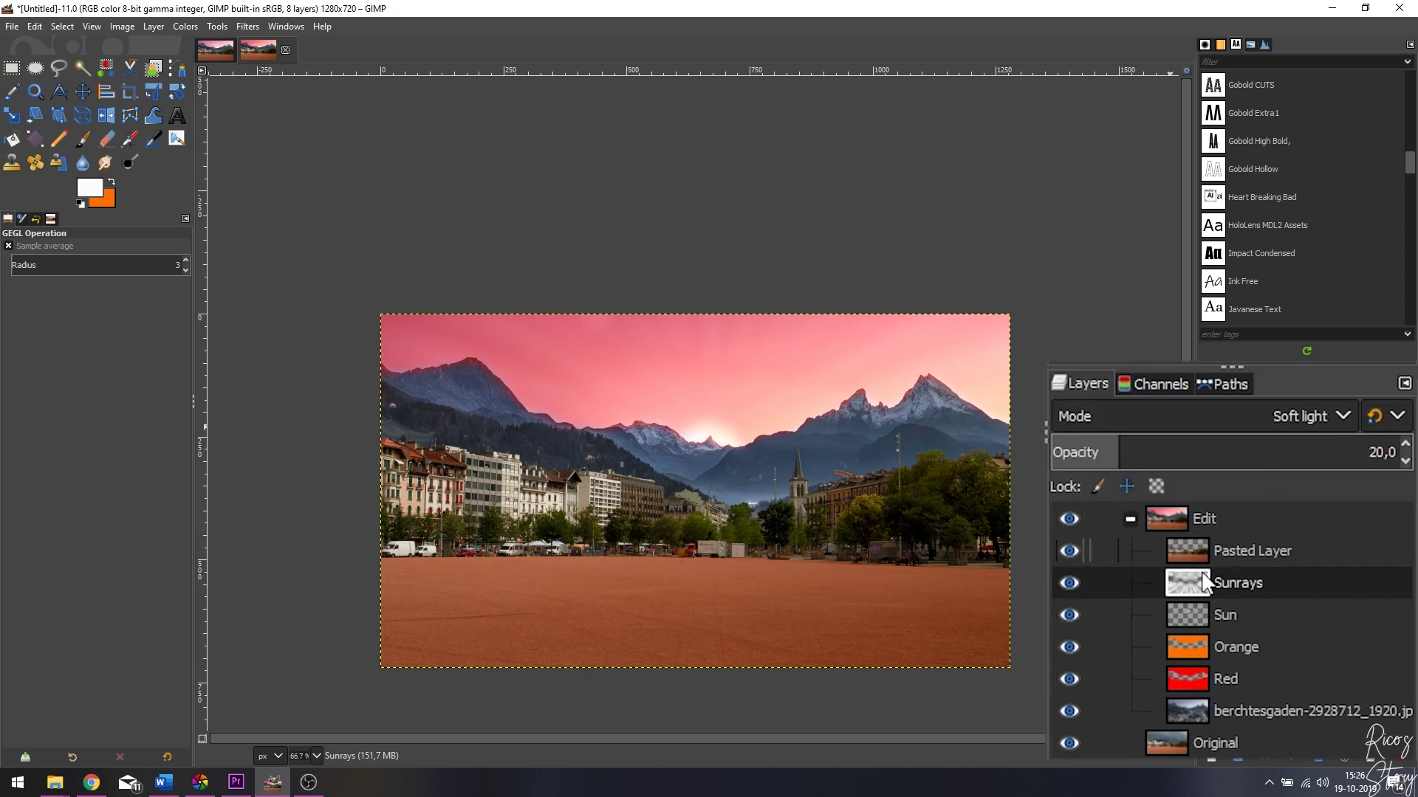
pyautogui.click(1067, 518)
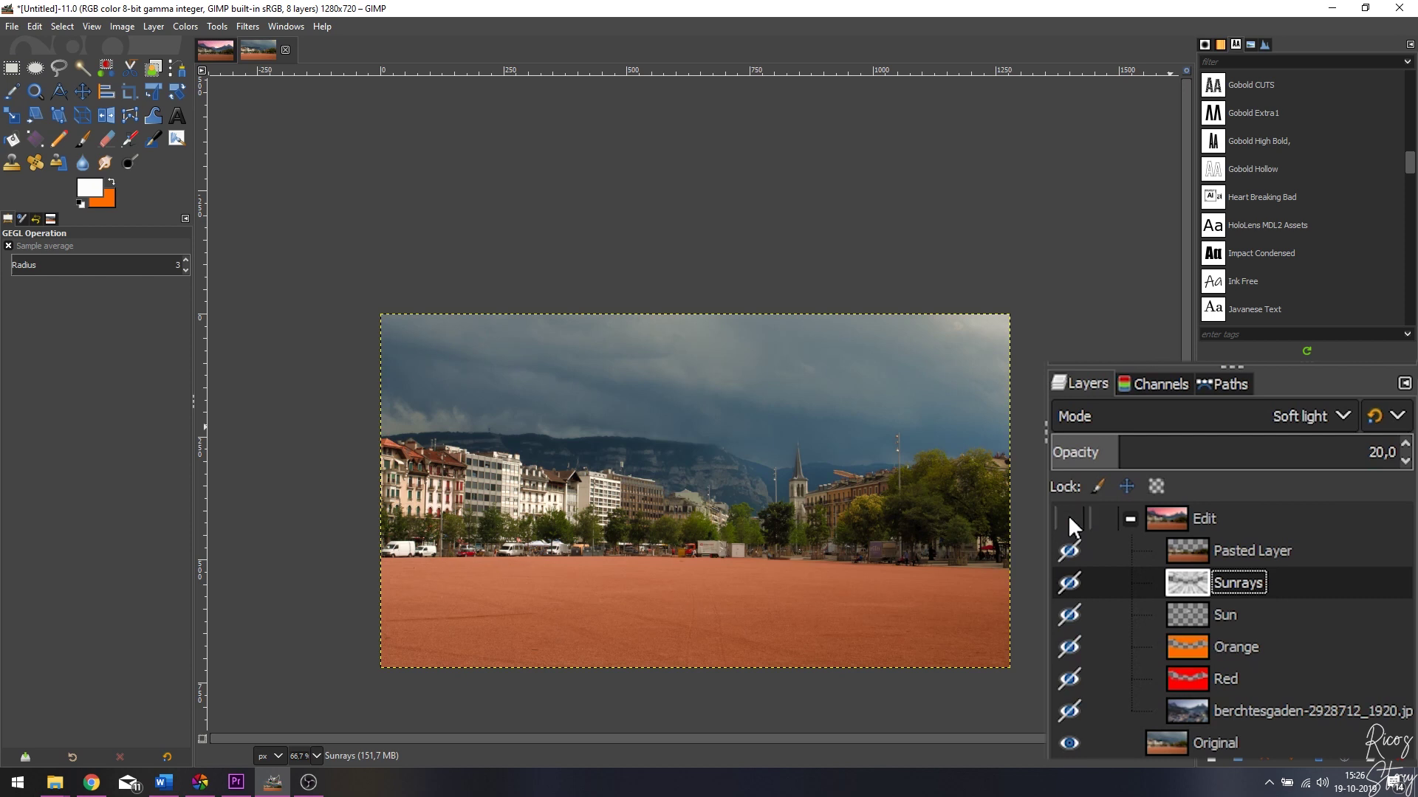
pyautogui.click(1070, 519)
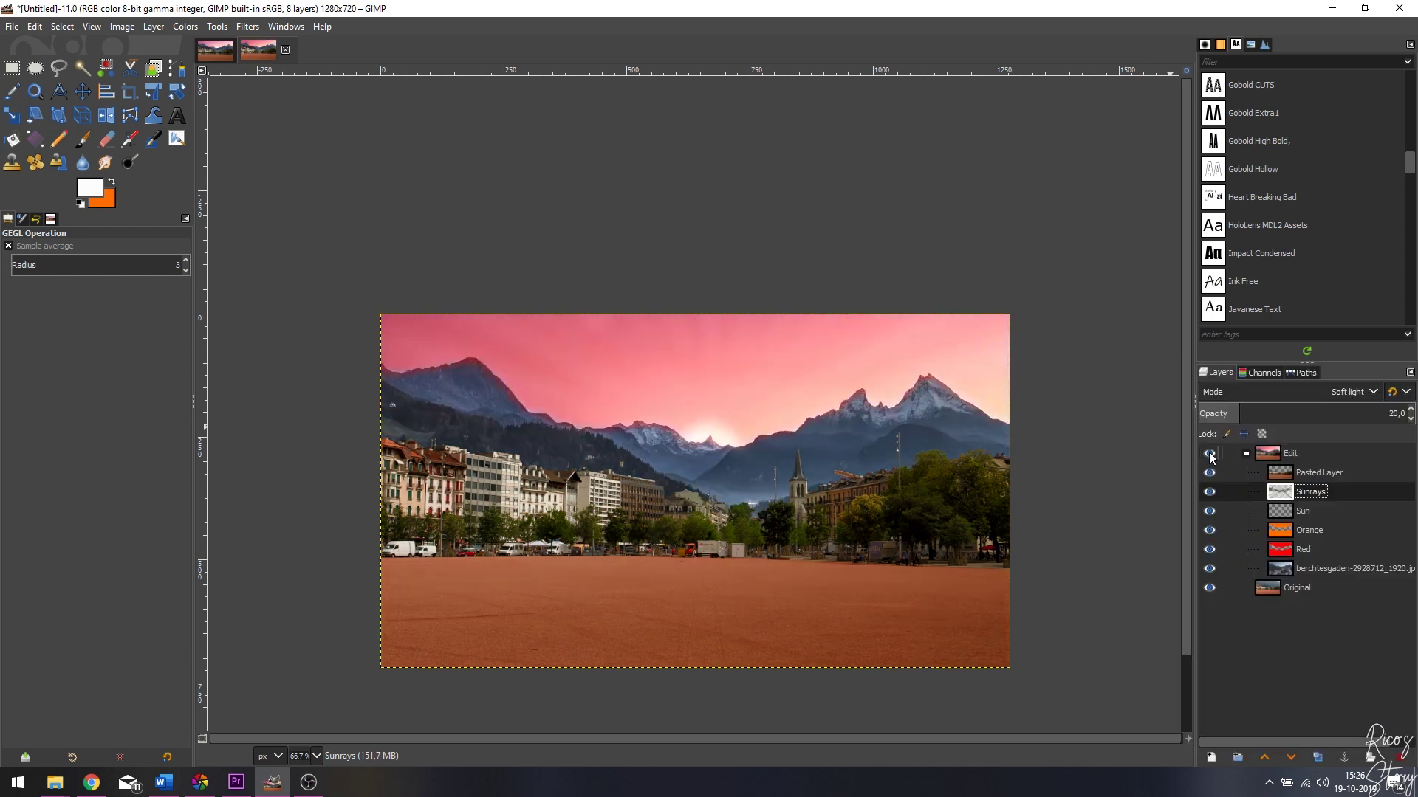